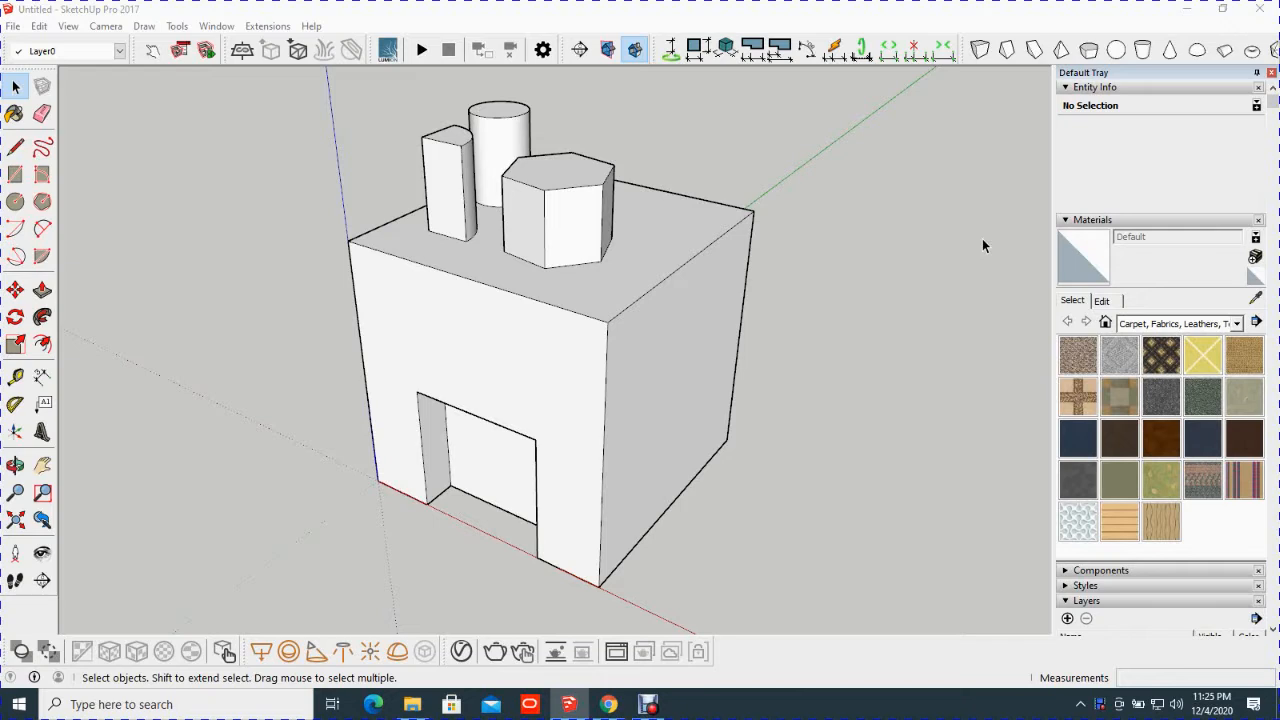
Delete all existing geometry, including the box and the three solids on top of it.
{"action": "middle_click_drag", "start_coordinate": [575, 410], "coordinate": [620, 373]}
{"action": "scroll", "coordinate": [620, 373], "scroll_direction": "down", "scroll_amount": 2}
{"action": "left_click_drag", "start_coordinate": [316, 123], "coordinate": [775, 559]}
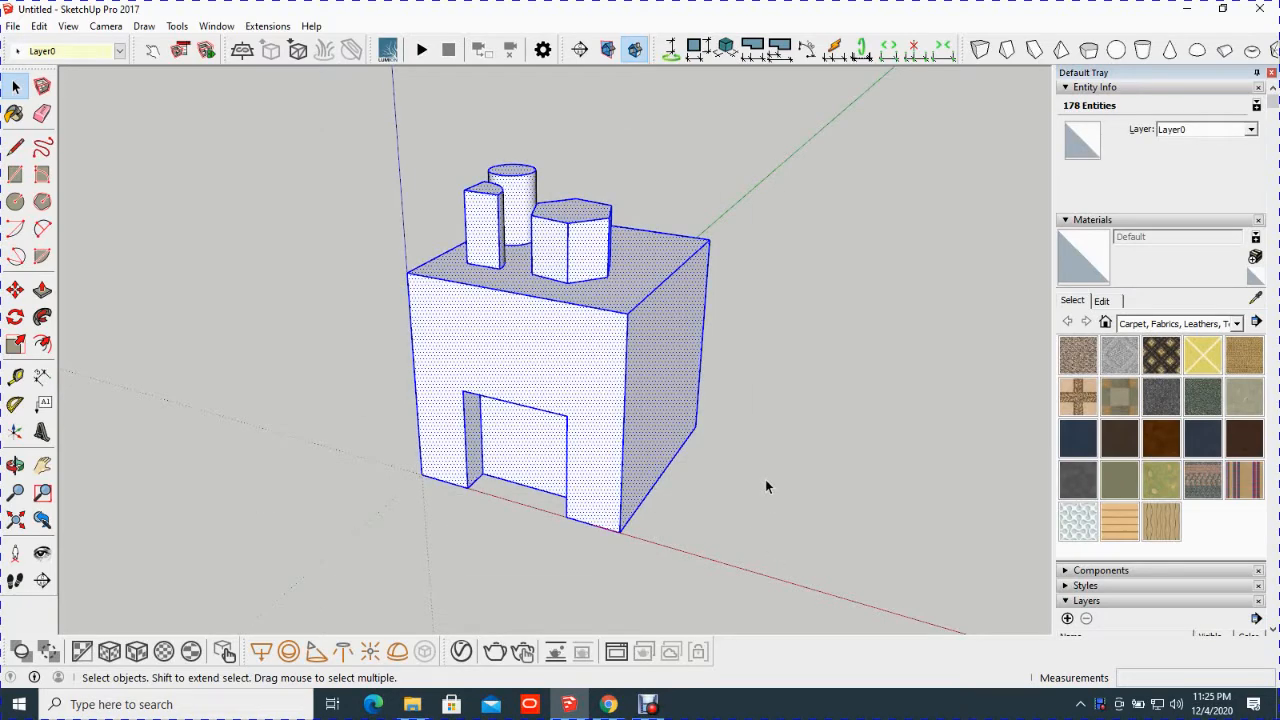
{"action": "key", "text": "Delete"}
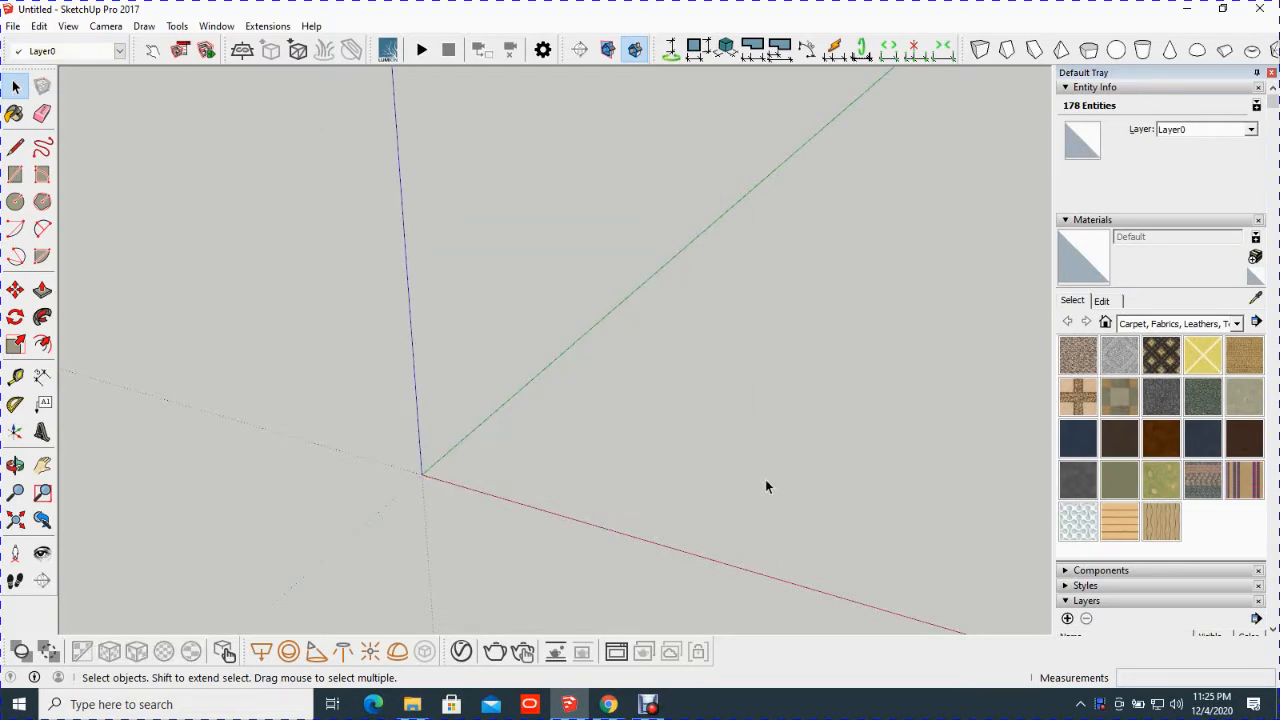
Draw a 400 × 400 mm rectangle on the ground plane, starting at the origin.
{"action": "middle_click_drag", "start_coordinate": [554, 503], "coordinate": [525, 417]}
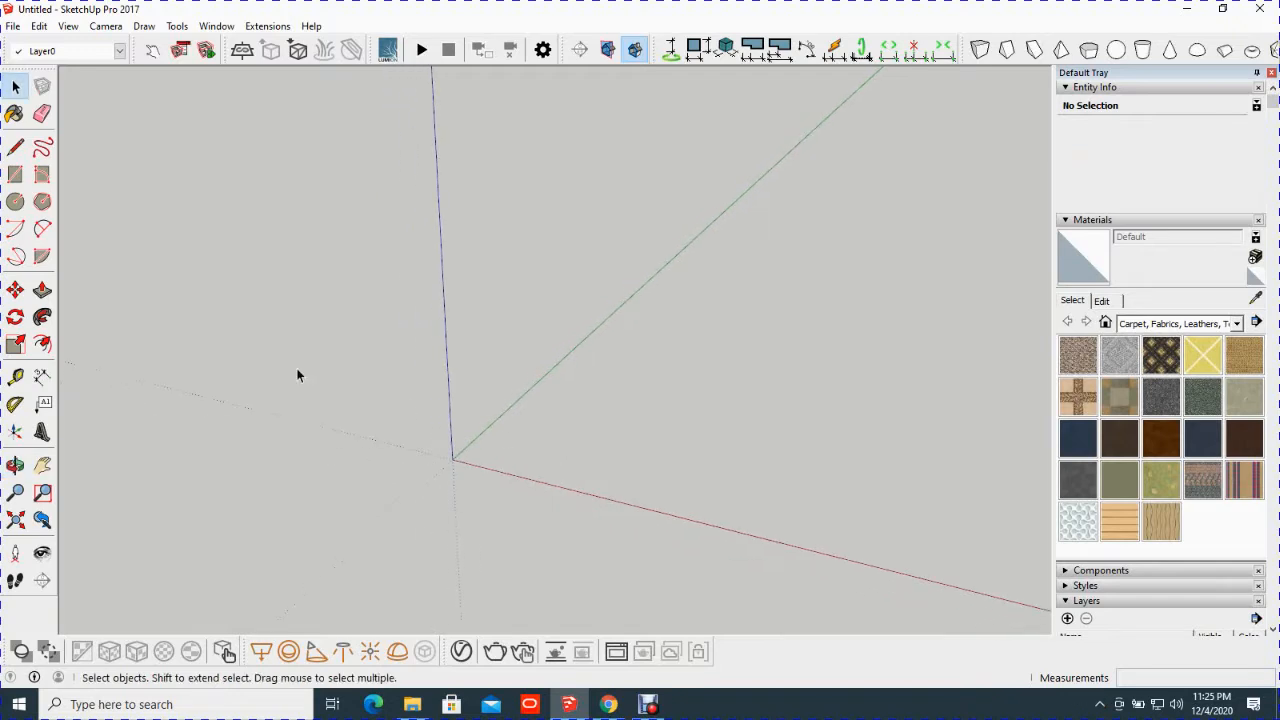
{"action": "left_click", "coordinate": [15, 175]}
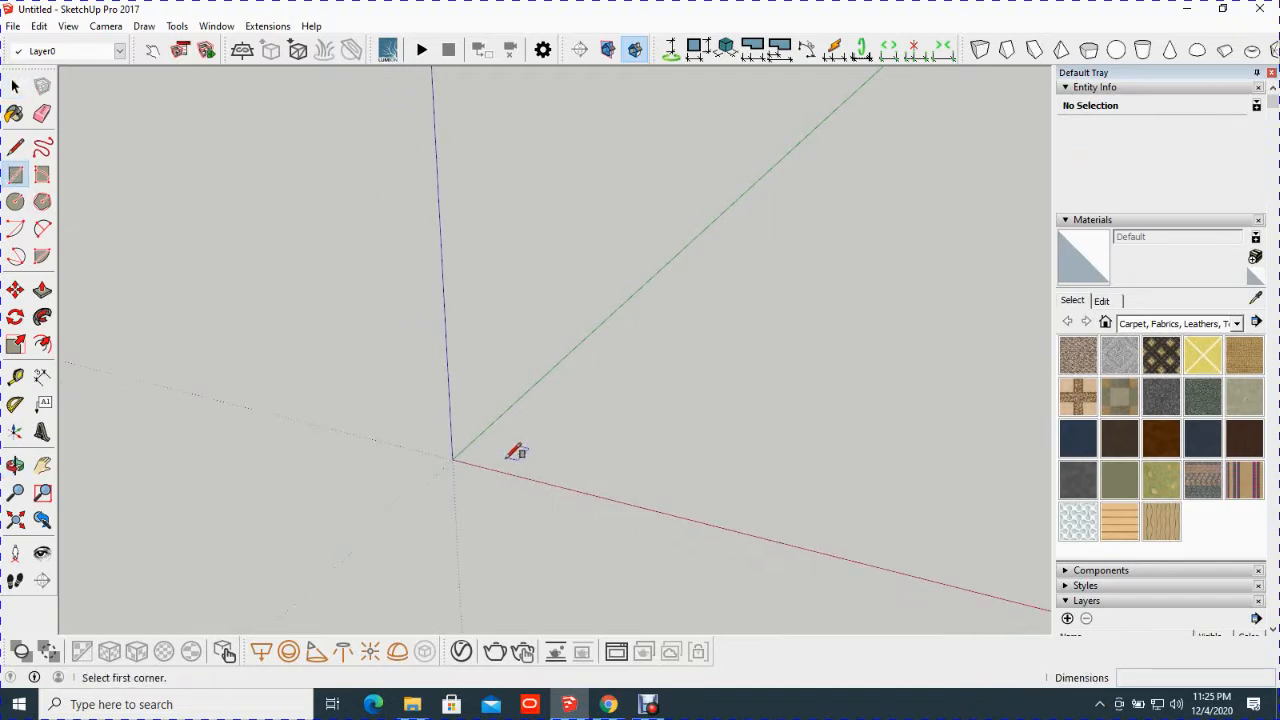
{"action": "left_click", "coordinate": [453, 458]}
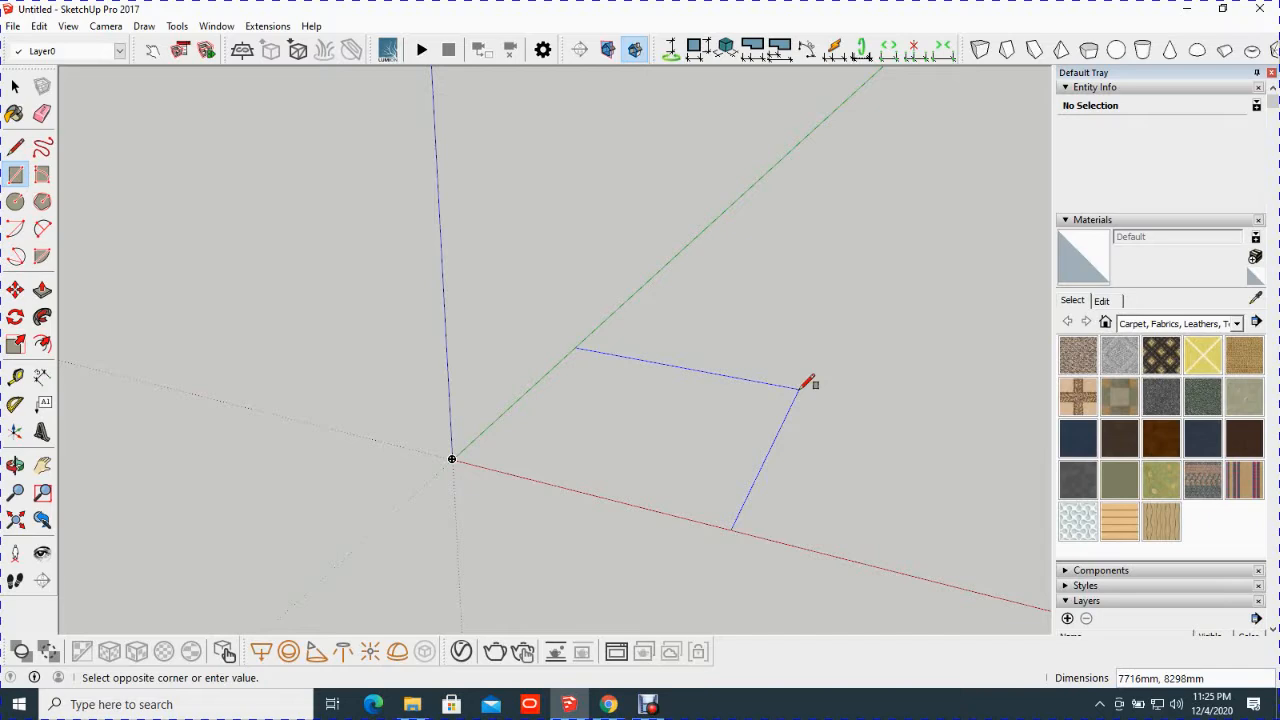
{"action": "type", "text": "400,400"}
{"action": "key", "text": "Return"}
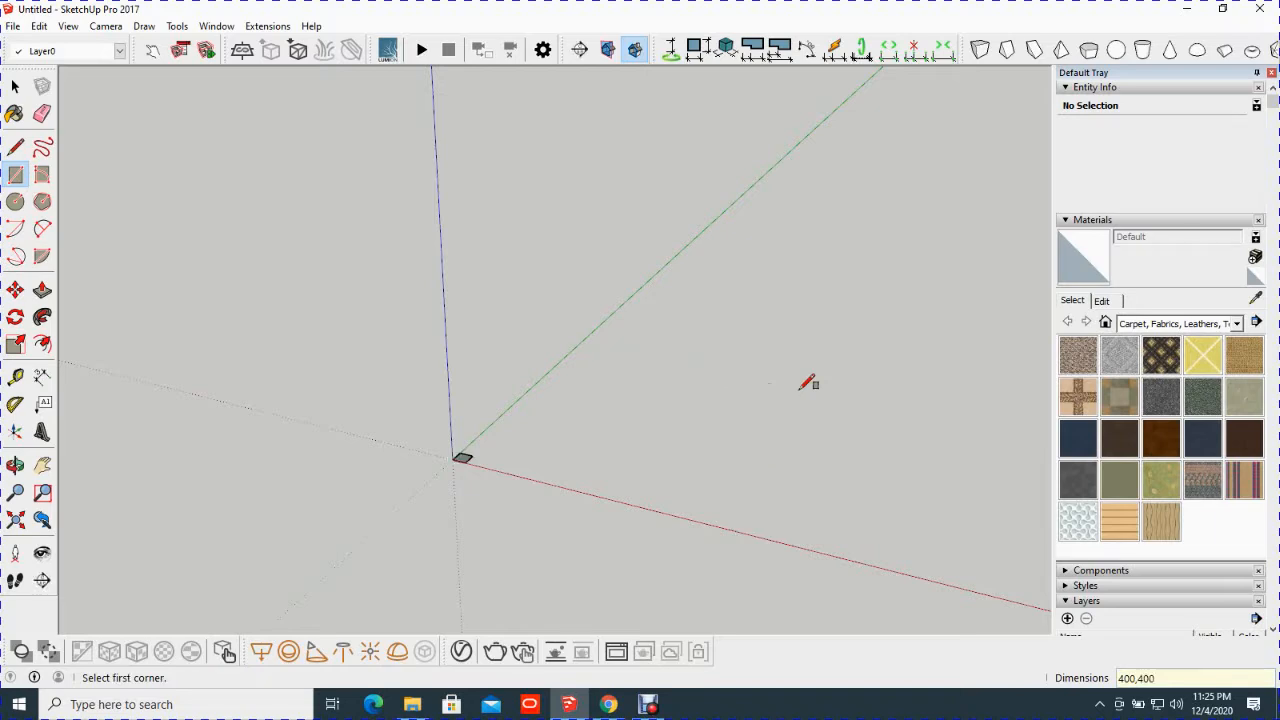
{"action": "key", "text": "space"}
Push/Pull the square face upward 50 mm to form a slab.
{"action": "scroll", "coordinate": [440, 463], "scroll_direction": "up", "scroll_amount": 2}
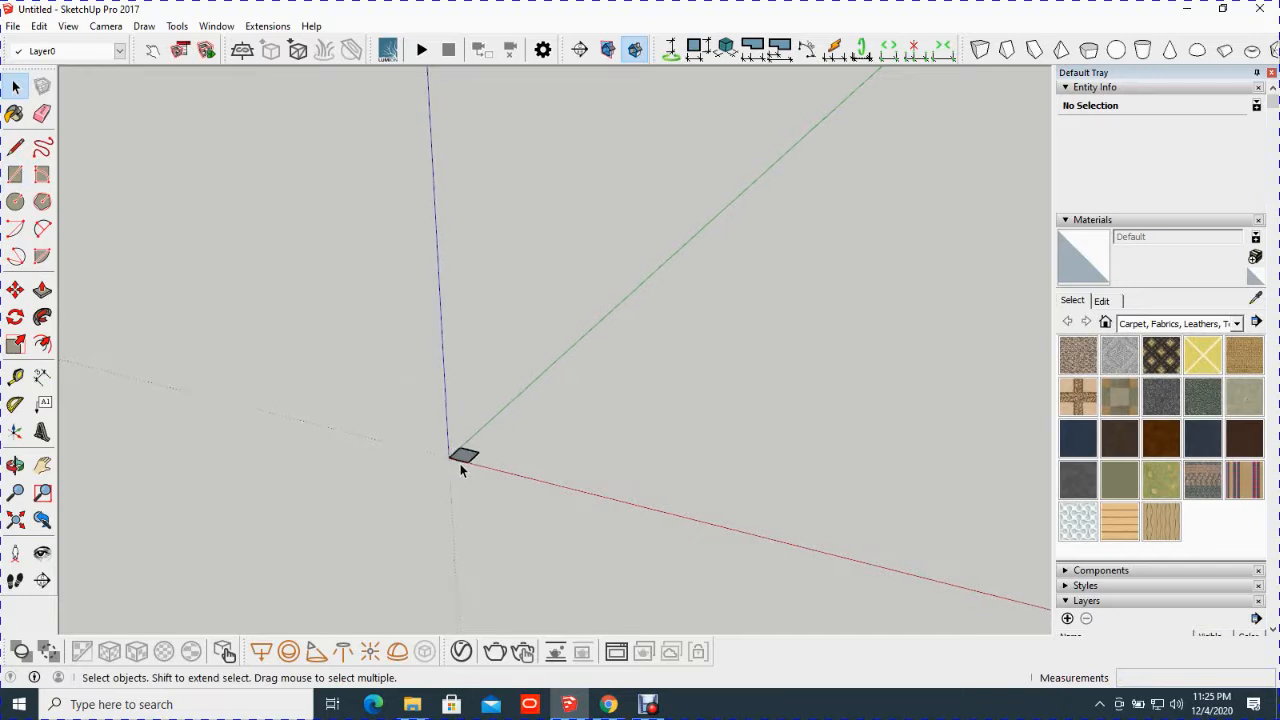
{"action": "scroll", "coordinate": [459, 460], "scroll_direction": "up", "scroll_amount": 5}
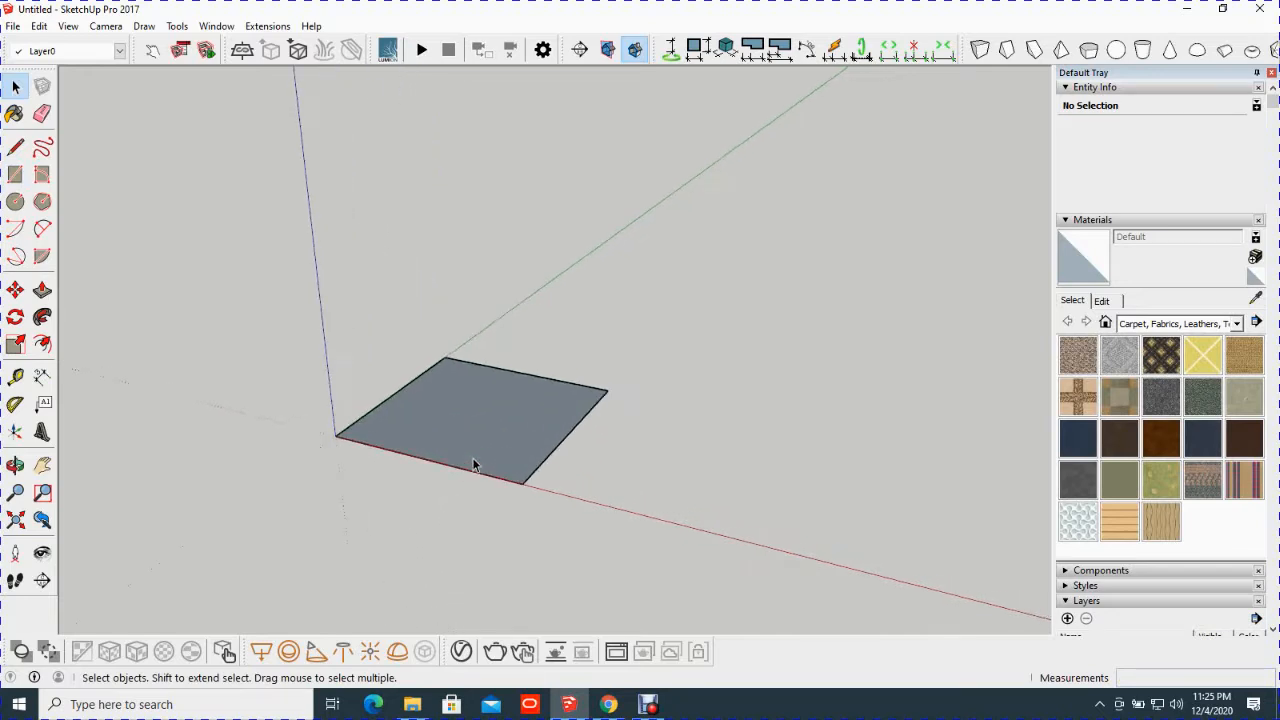
{"action": "middle_click_drag", "start_coordinate": [456, 434], "coordinate": [576, 445], "text": "shift"}
{"action": "scroll", "coordinate": [604, 450], "scroll_direction": "up", "scroll_amount": 2}
{"action": "scroll", "coordinate": [605, 448], "scroll_direction": "up", "scroll_amount": 2}
{"action": "scroll", "coordinate": [602, 468], "scroll_direction": "up", "scroll_amount": 2}
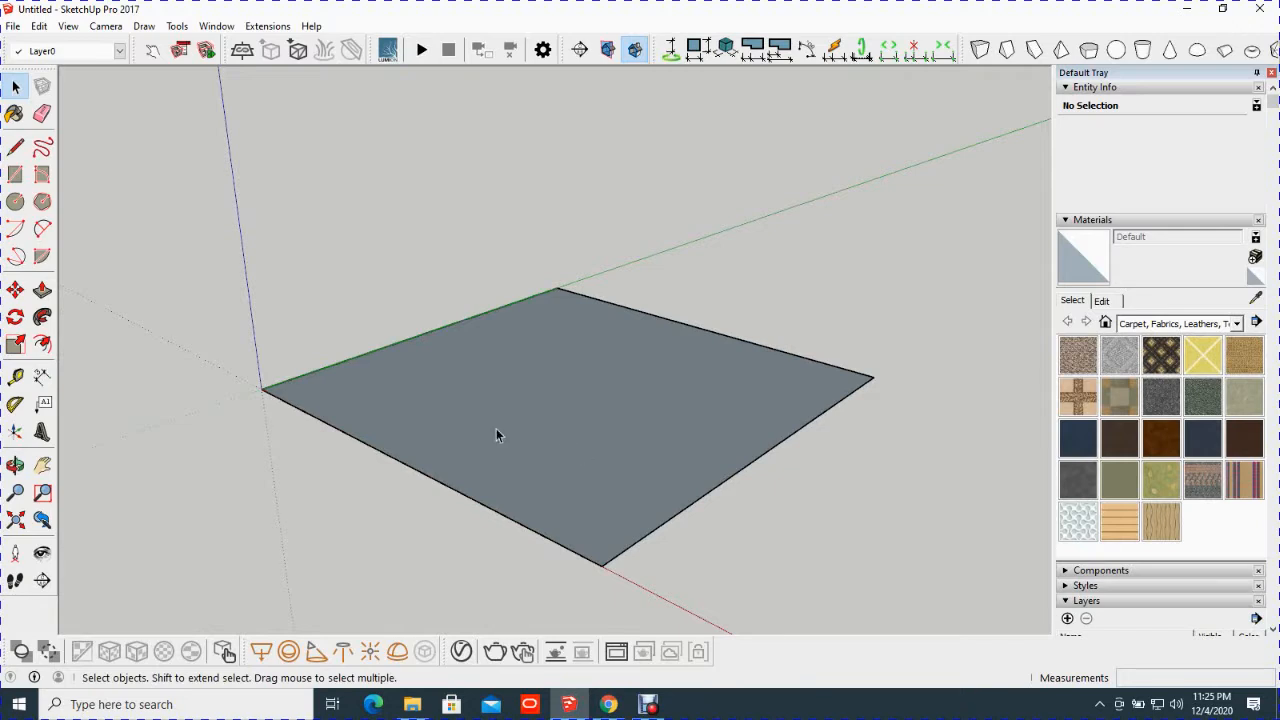
{"action": "left_click", "coordinate": [42, 290]}
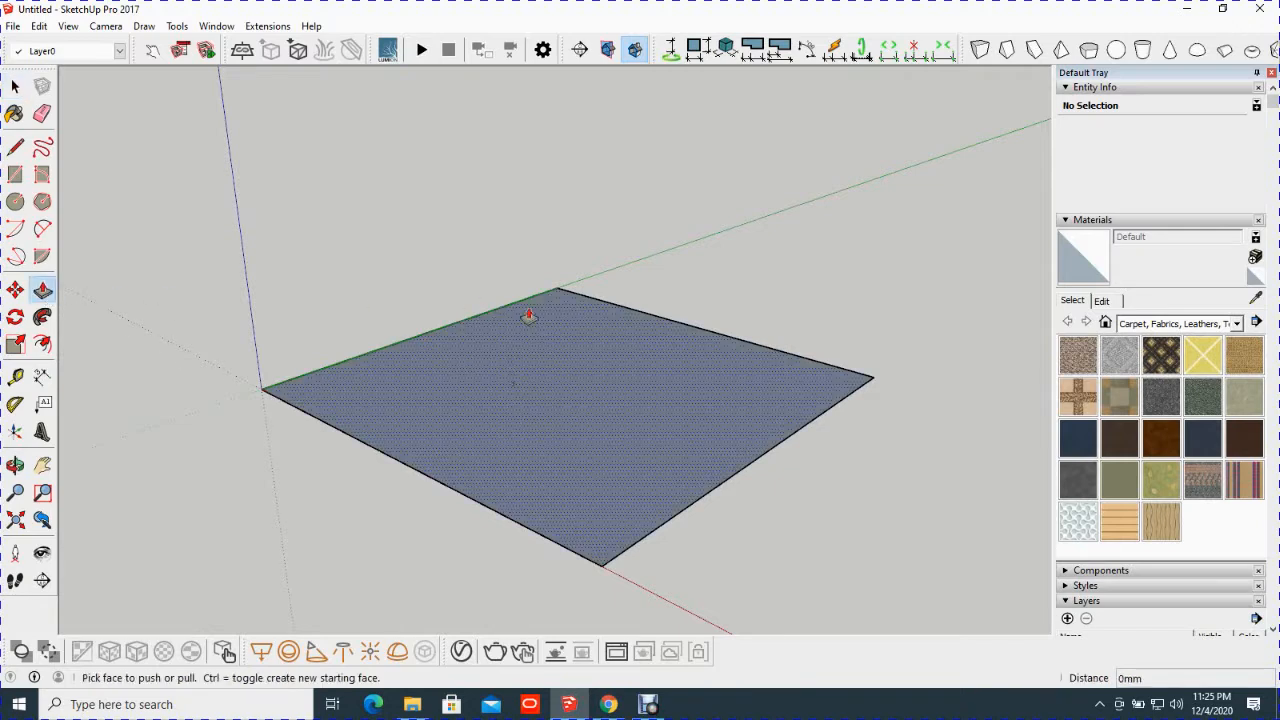
{"action": "left_click", "coordinate": [553, 427]}
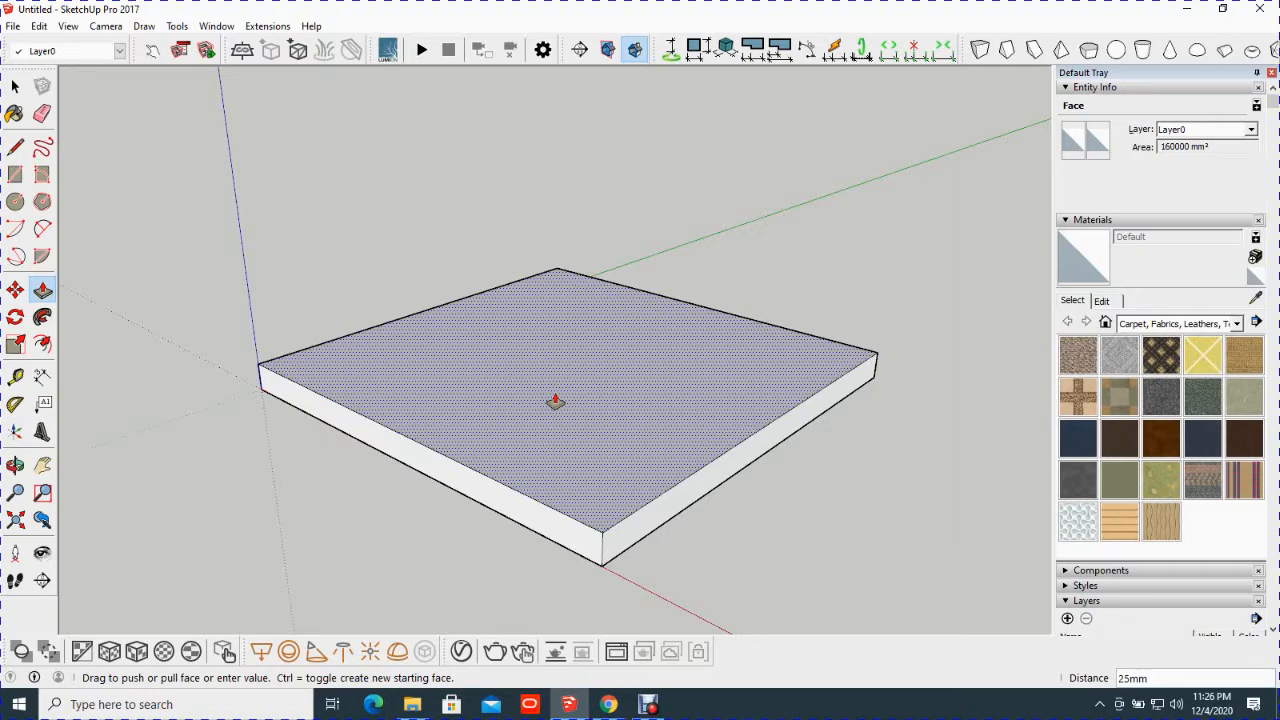
{"action": "type", "text": "50"}
{"action": "key", "text": "Return"}
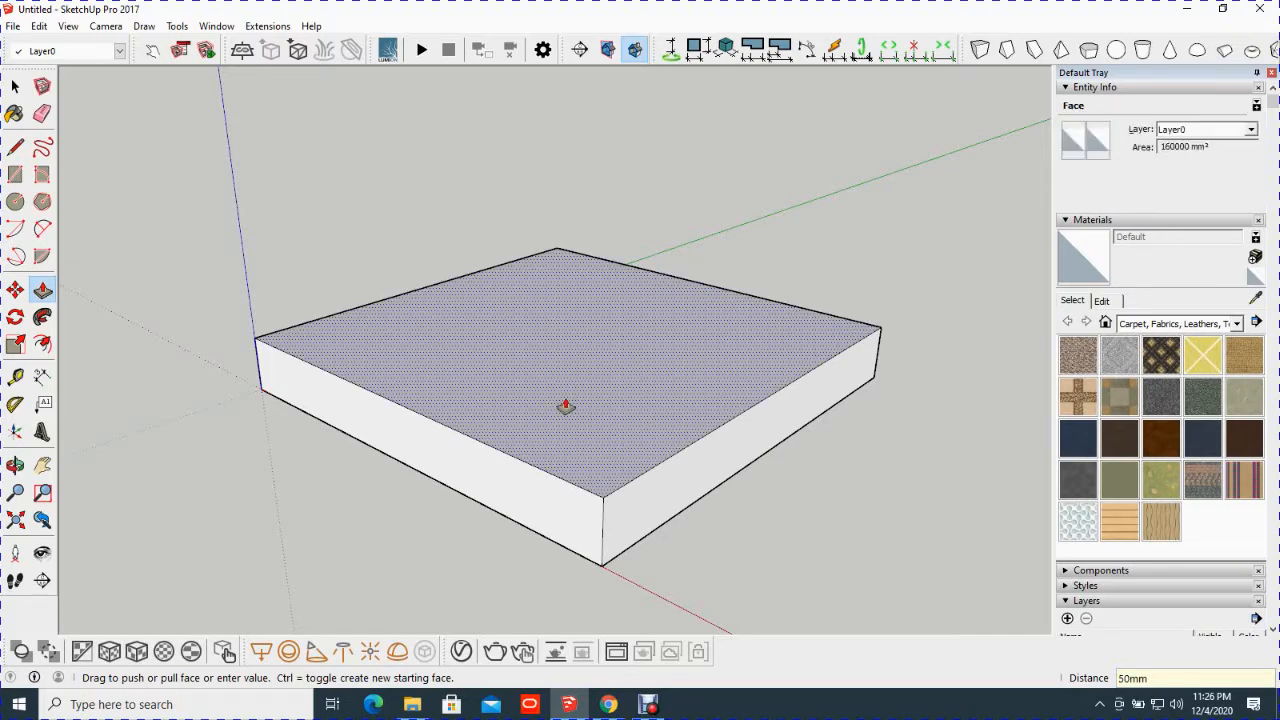
{"action": "key", "text": "space"}
Select all of the slab's faces and edges and make them a group.
{"action": "scroll", "coordinate": [540, 430], "scroll_direction": "down", "scroll_amount": 1}
{"action": "scroll", "coordinate": [528, 388], "scroll_direction": "down", "scroll_amount": 2}
{"action": "middle_click_drag", "start_coordinate": [544, 404], "coordinate": [498, 384]}
{"action": "left_click_drag", "start_coordinate": [248, 218], "coordinate": [853, 516]}
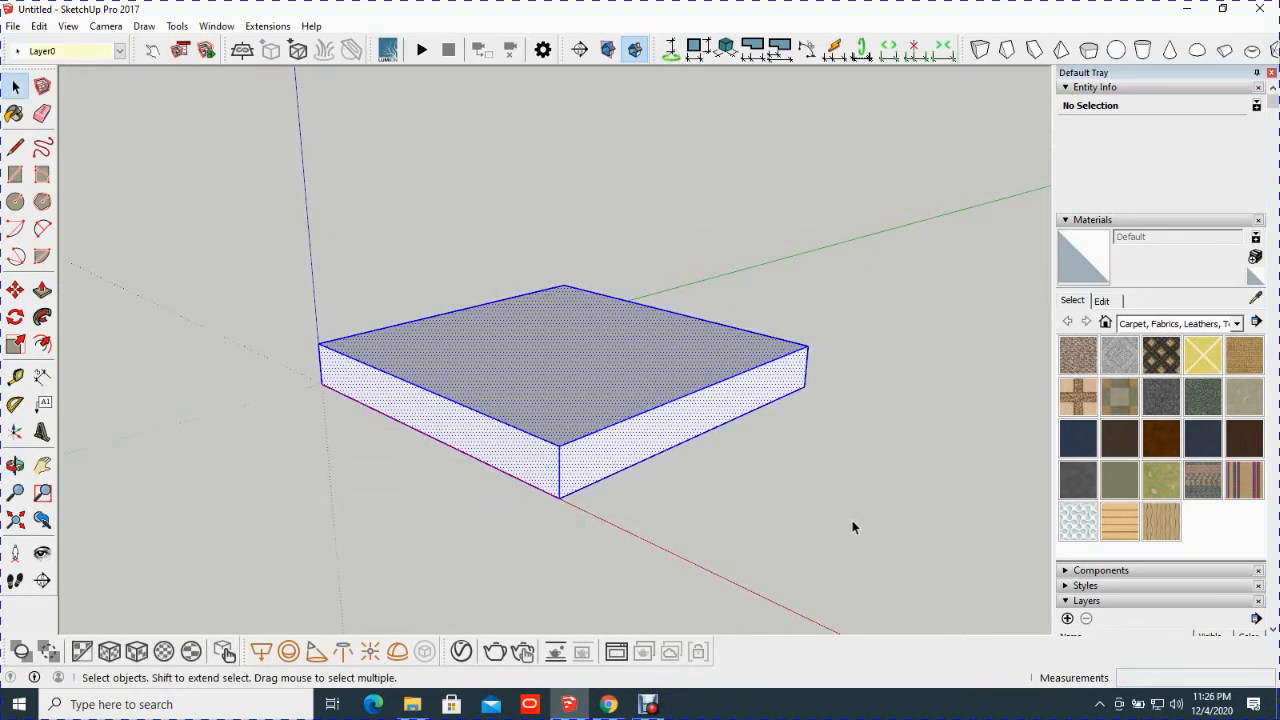
{"action": "scroll", "coordinate": [558, 412], "scroll_direction": "up", "scroll_amount": 2}
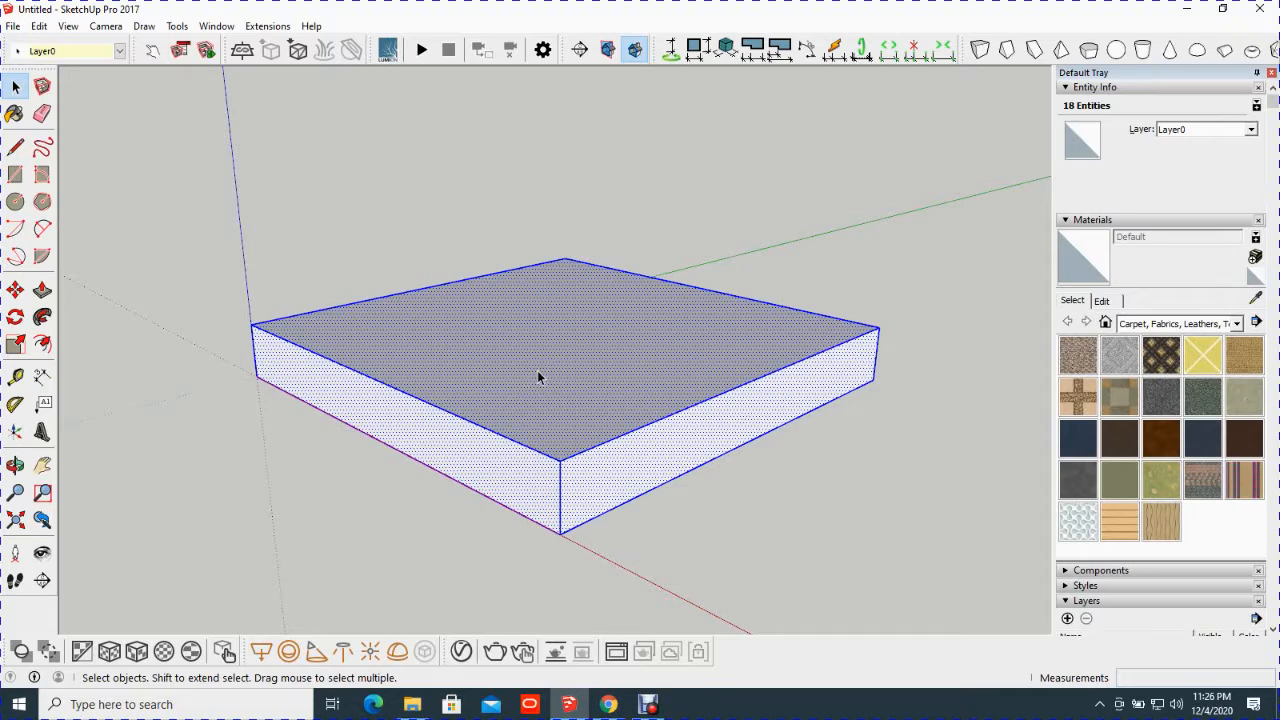
{"action": "right_click", "coordinate": [537, 376]}
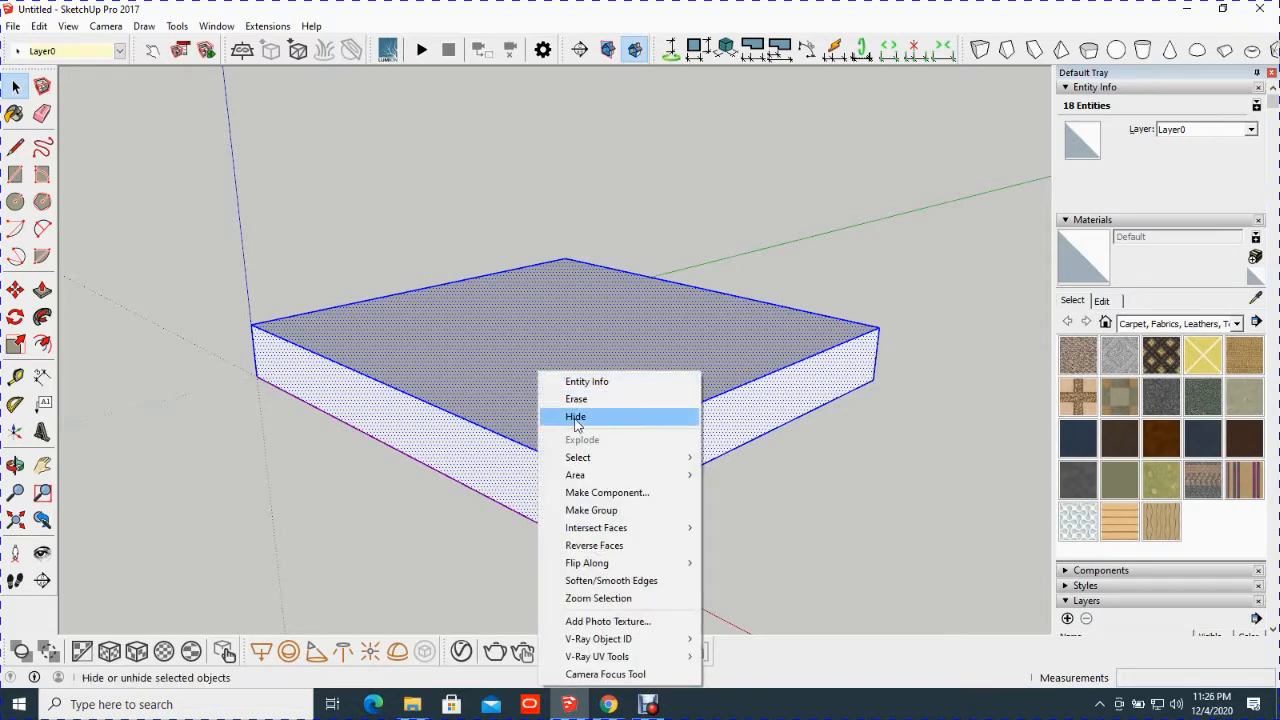
{"action": "left_click", "coordinate": [587, 512]}
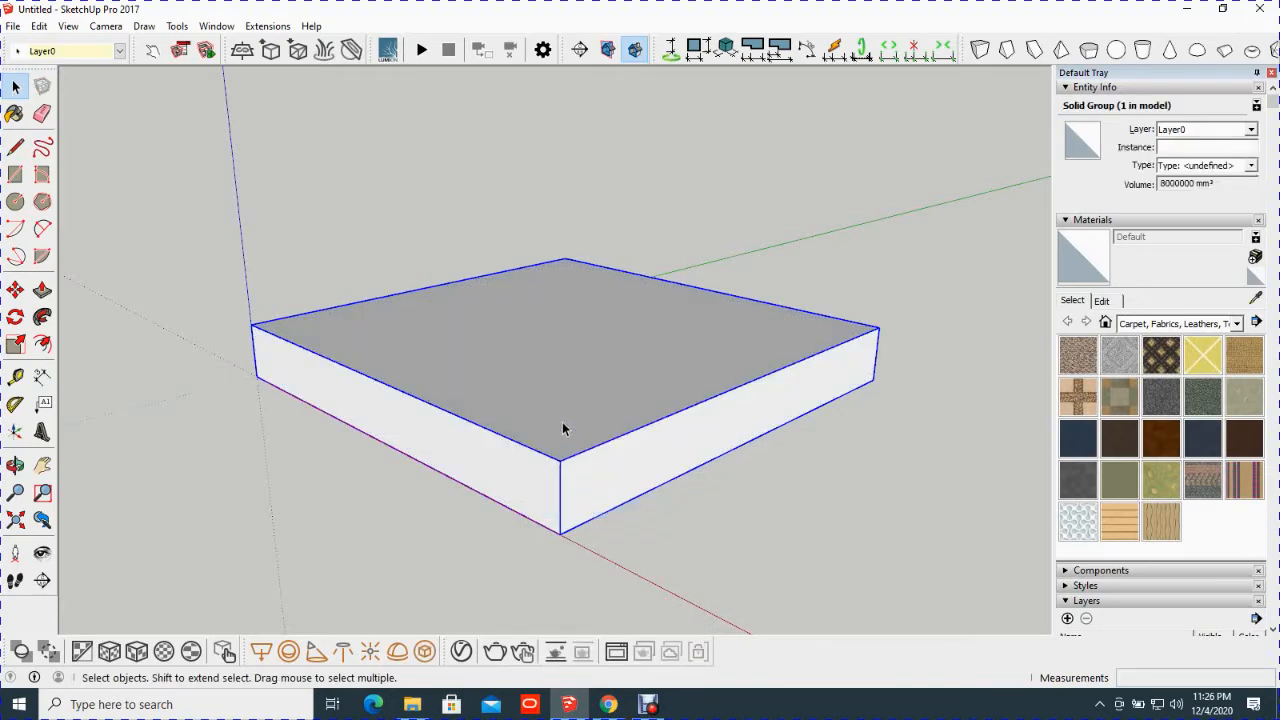
{"action": "middle_click_drag", "start_coordinate": [545, 428], "coordinate": [563, 474]}
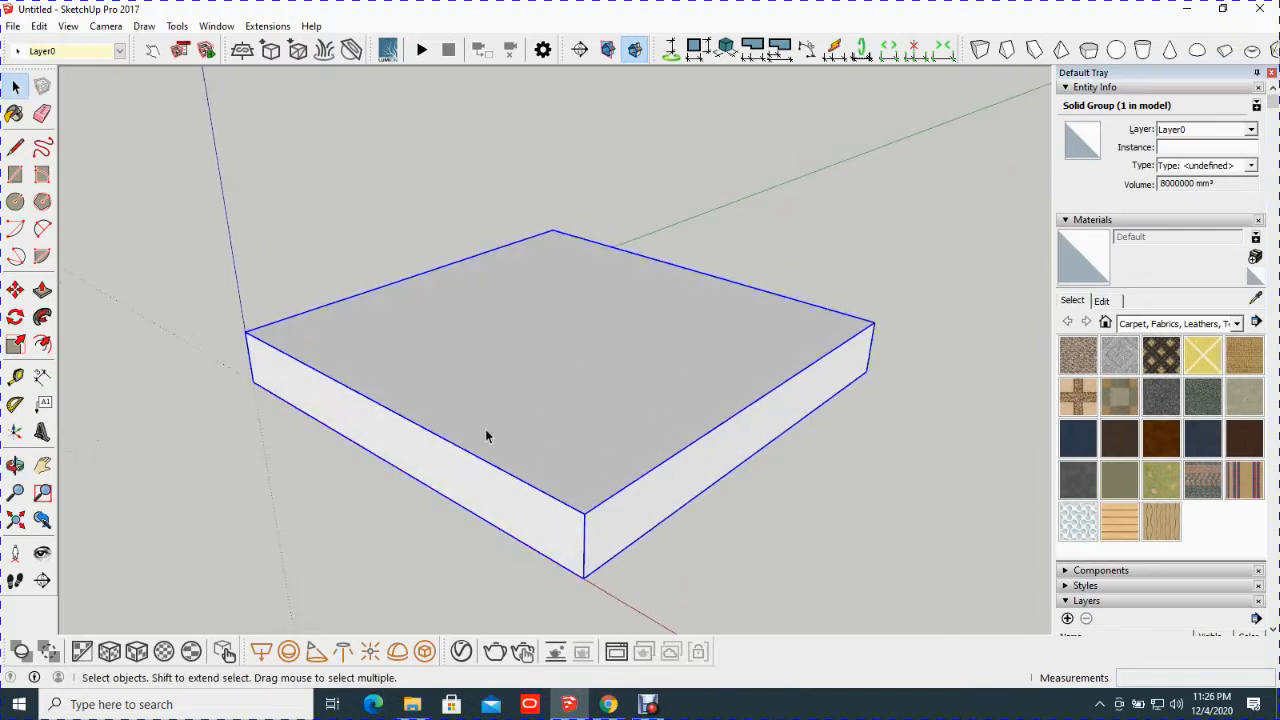
{"action": "middle_click_drag", "start_coordinate": [587, 475], "coordinate": [566, 445]}
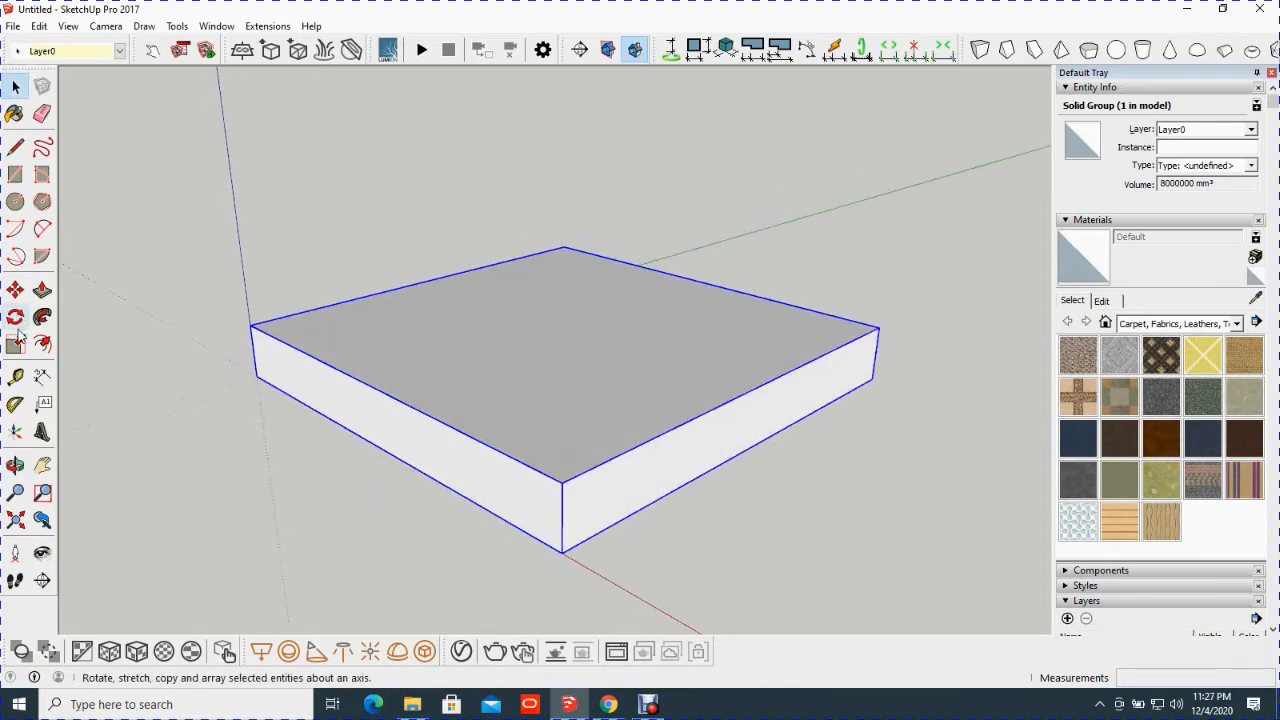
{"action": "left_click", "coordinate": [15, 176]}
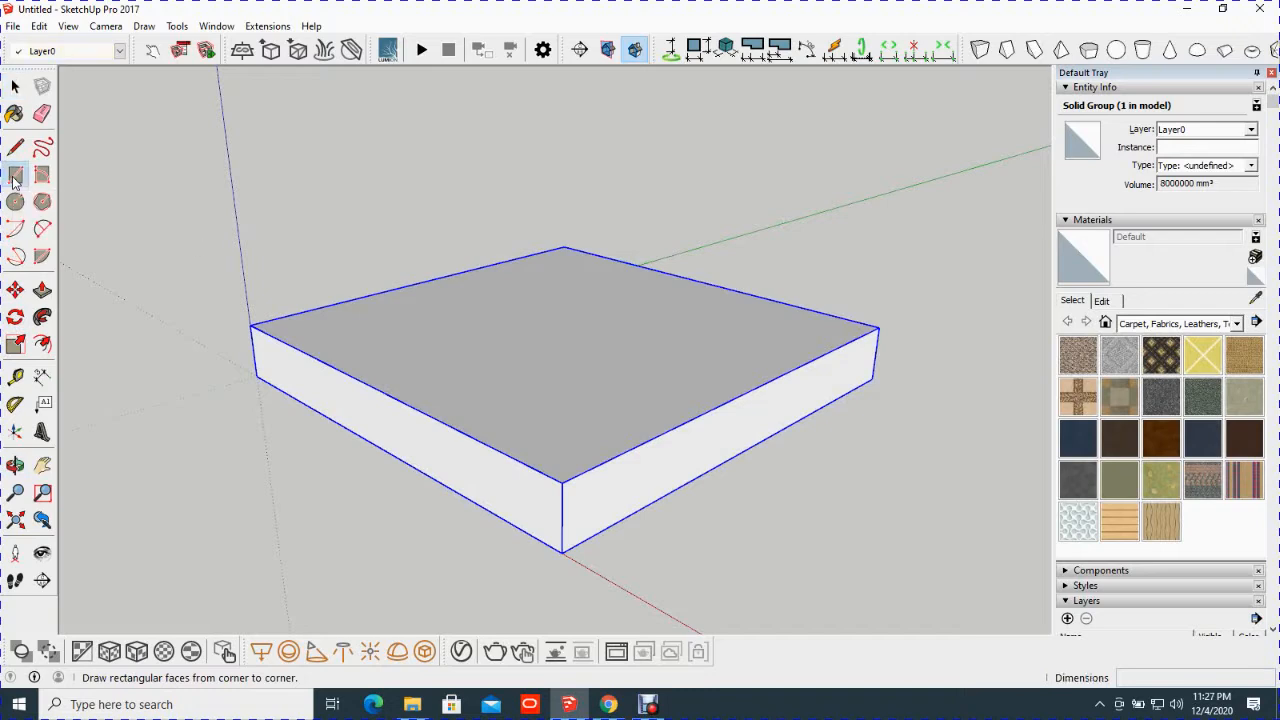
{"action": "left_click", "coordinate": [562, 483]}
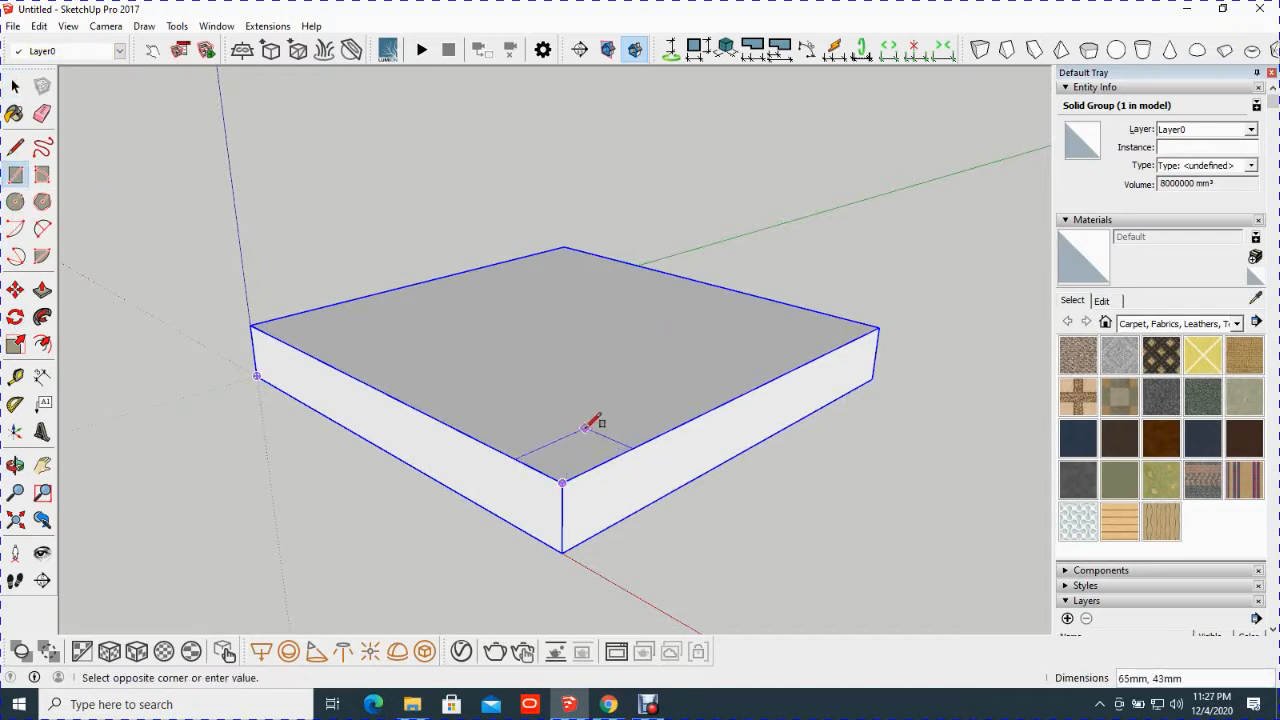
{"action": "type", "text": "50"}
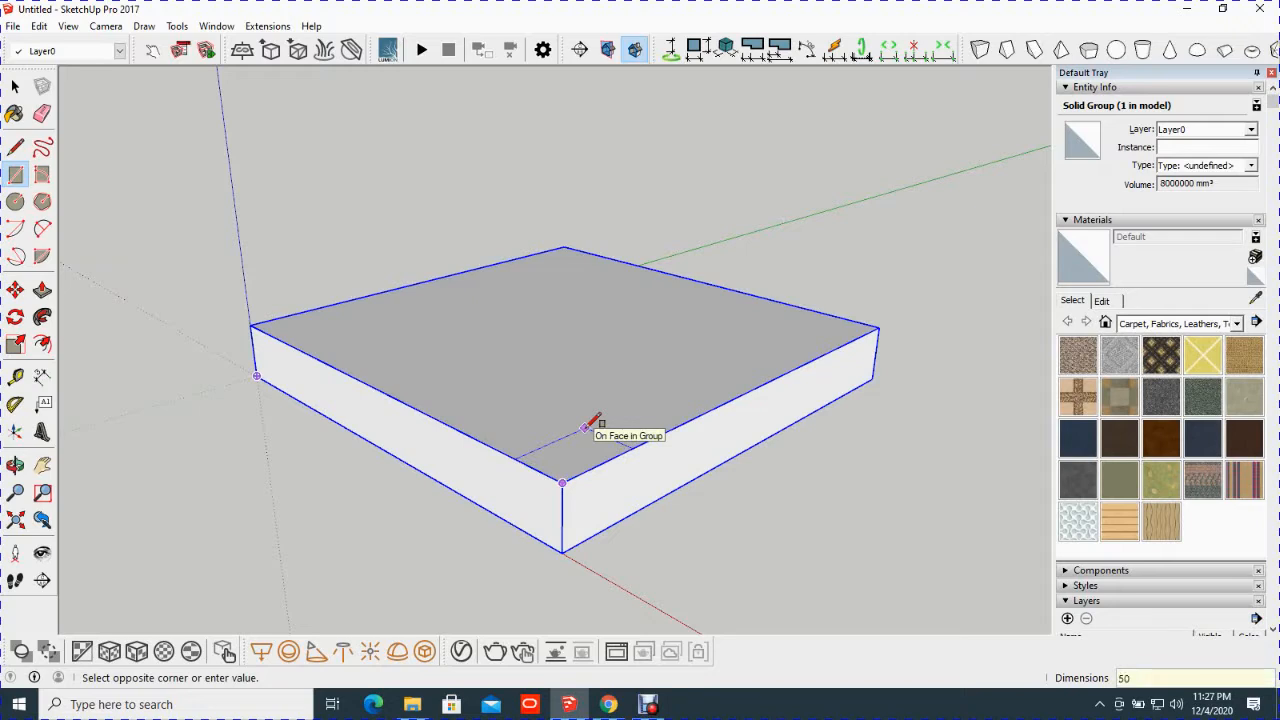
{"action": "key", "text": "Return"}
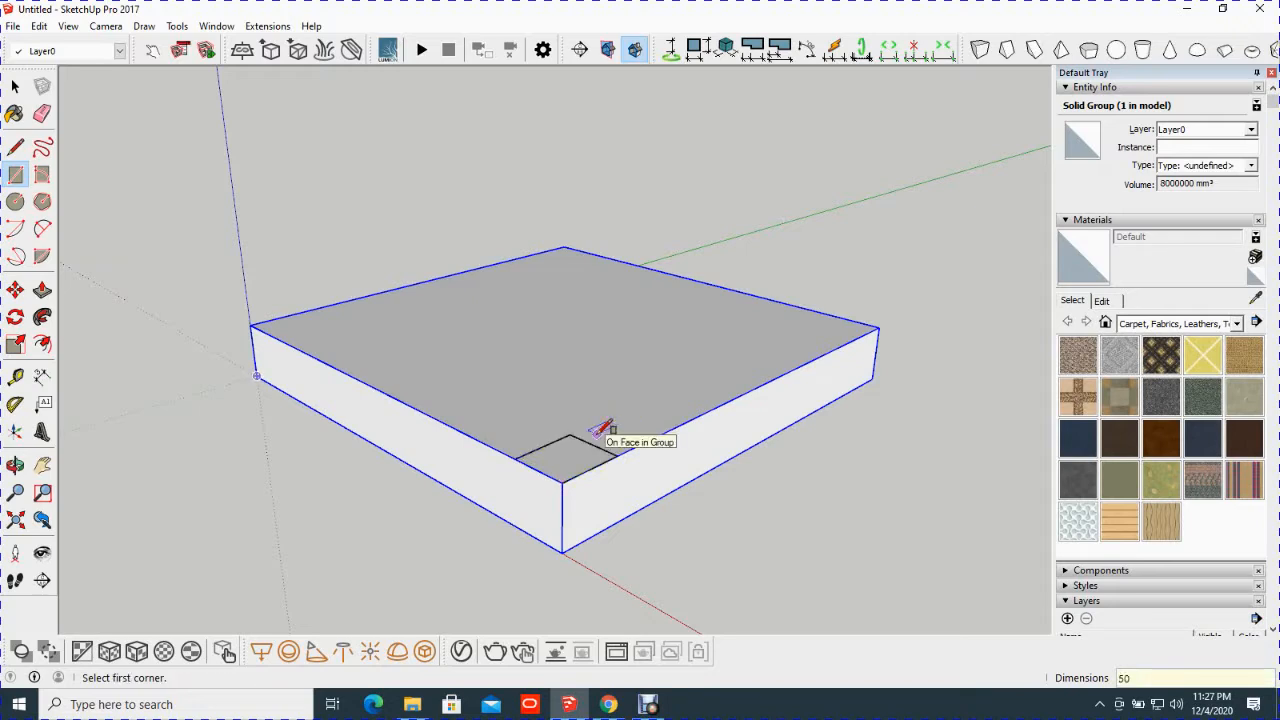
{"action": "key", "text": "ctrl+z"}
Draw a 50 × 50 mm square on the slab's top face, starting at its nearest corner.
{"action": "left_click", "coordinate": [562, 481]}
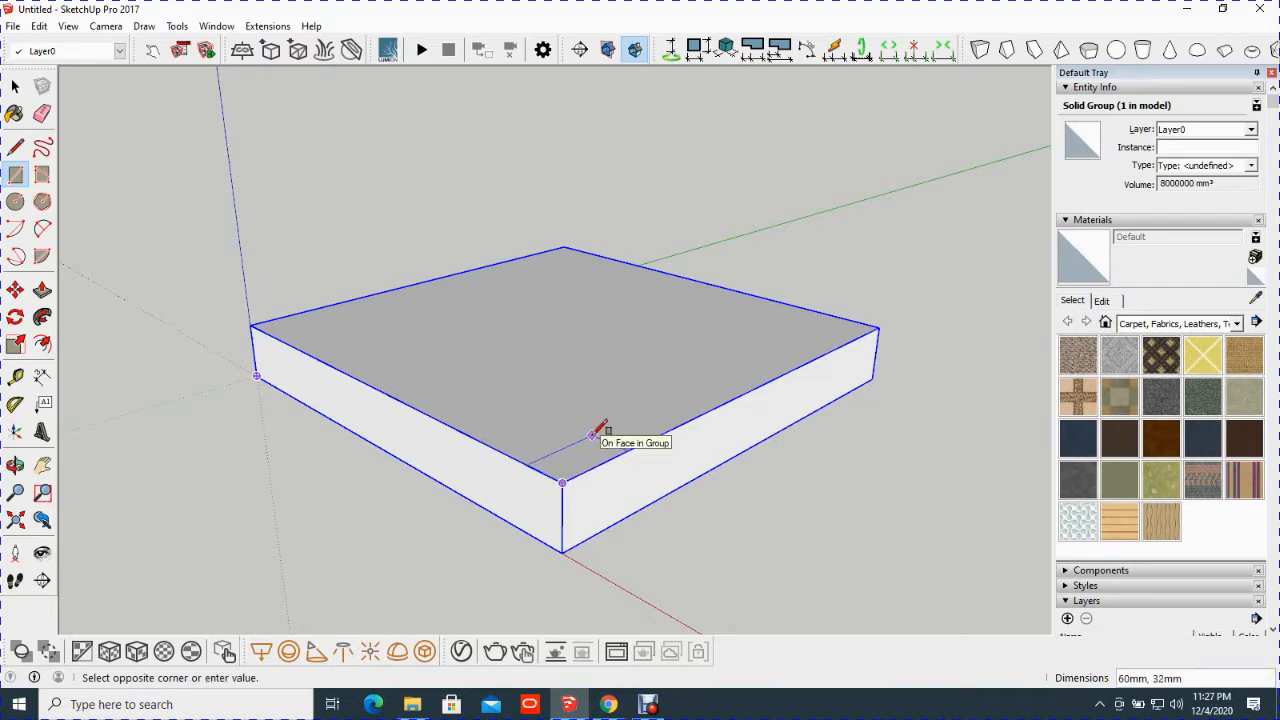
{"action": "type", "text": "50,50"}
{"action": "key", "text": "Return"}
{"action": "key", "text": "space"}
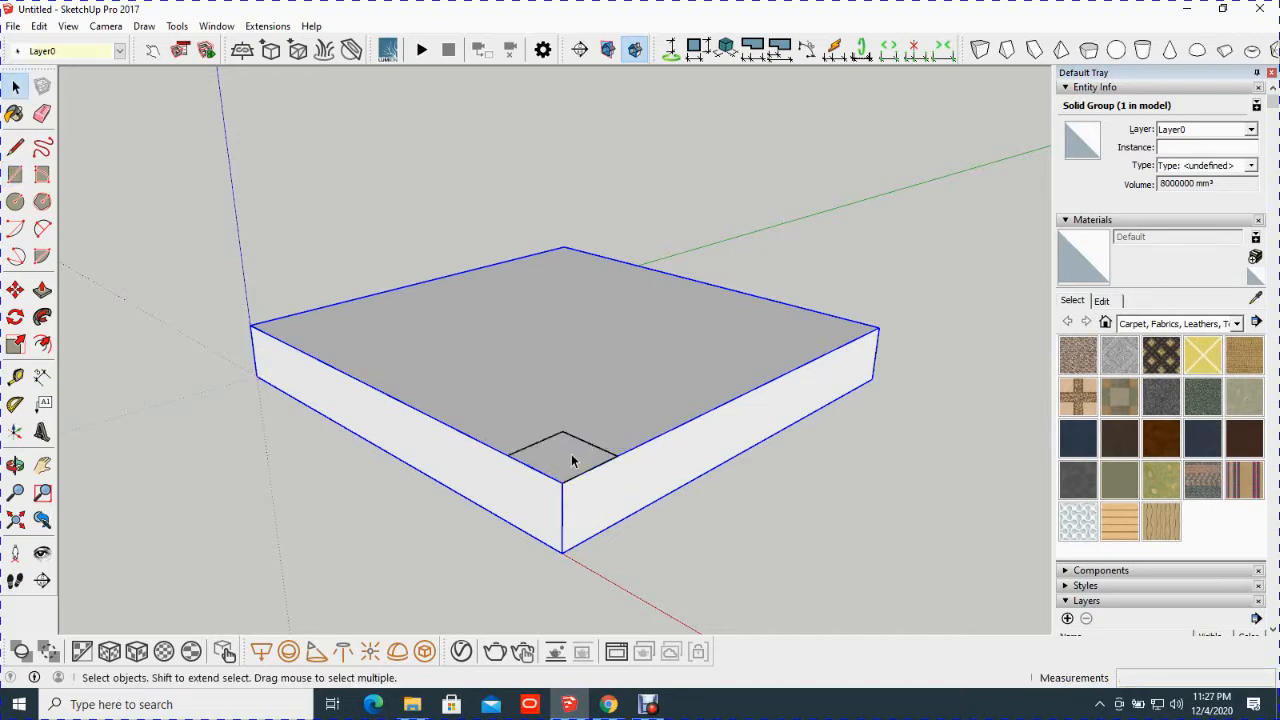
Select the small corner square with its edges and make it a group separate from the slab.
{"action": "scroll", "coordinate": [572, 460], "scroll_direction": "up", "scroll_amount": 4}
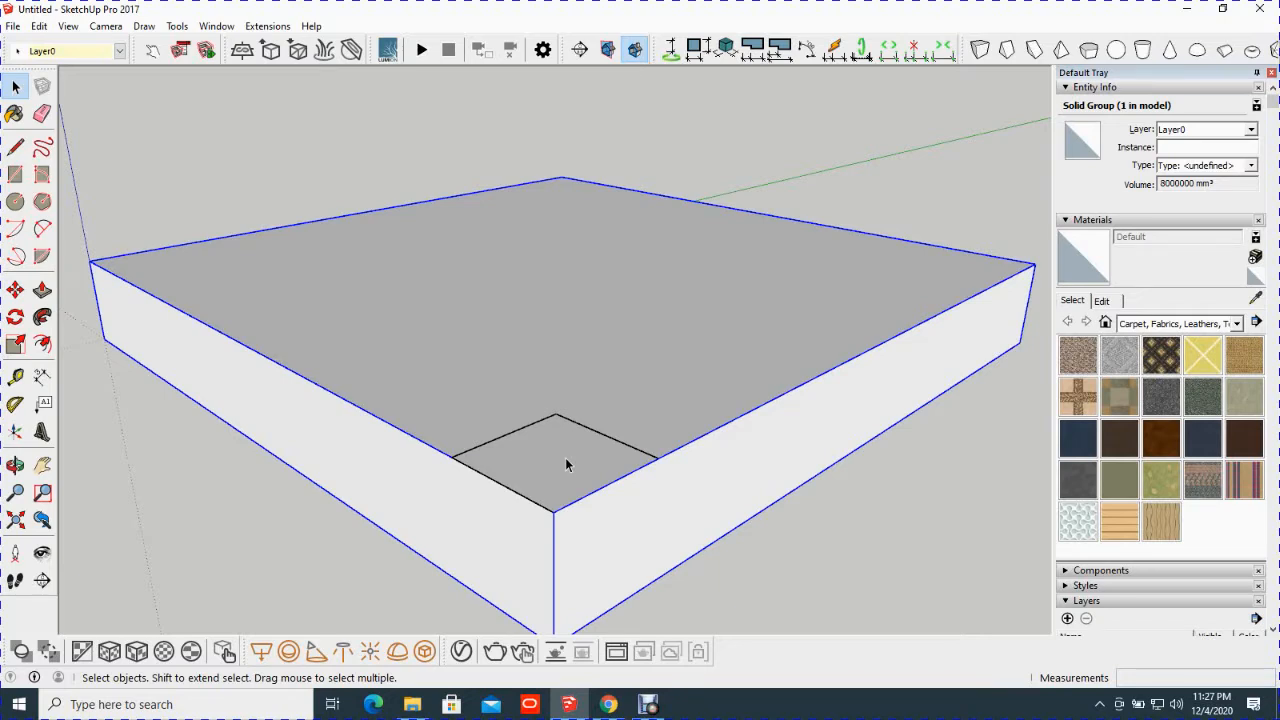
{"action": "double_click", "coordinate": [566, 463]}
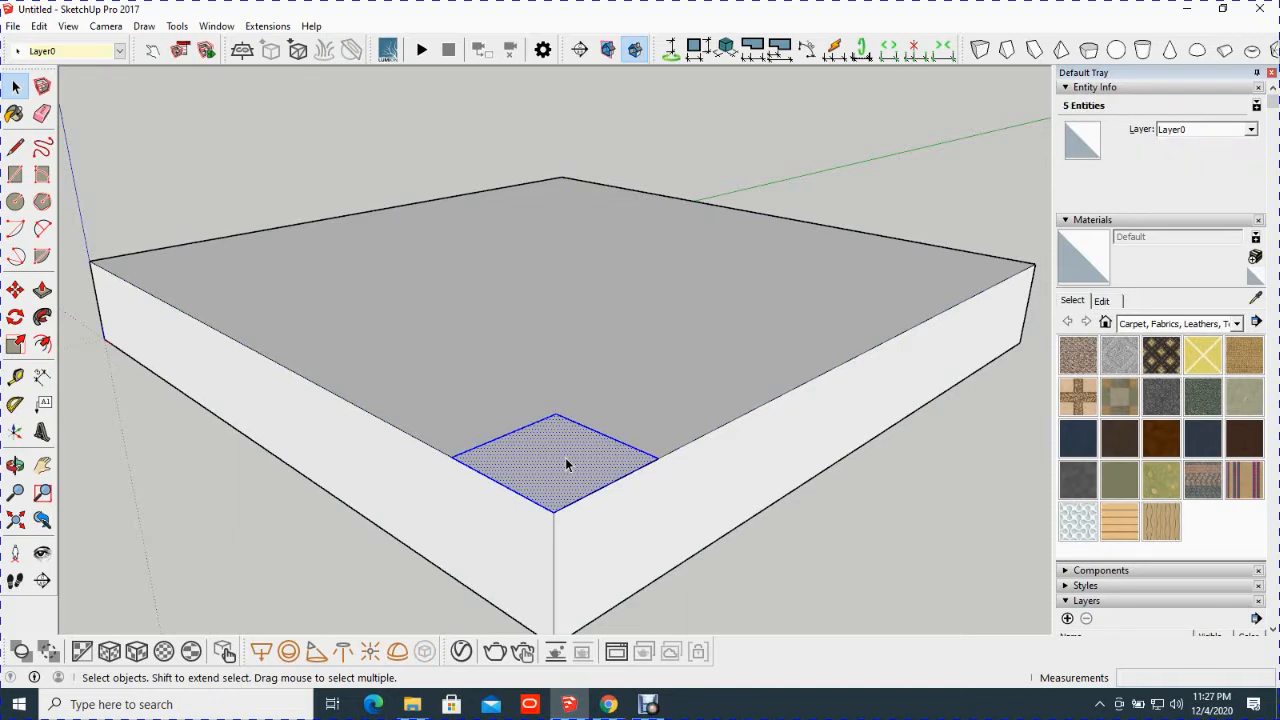
{"action": "left_click_drag", "start_coordinate": [424, 368], "coordinate": [700, 558]}
{"action": "right_click", "coordinate": [552, 458]}
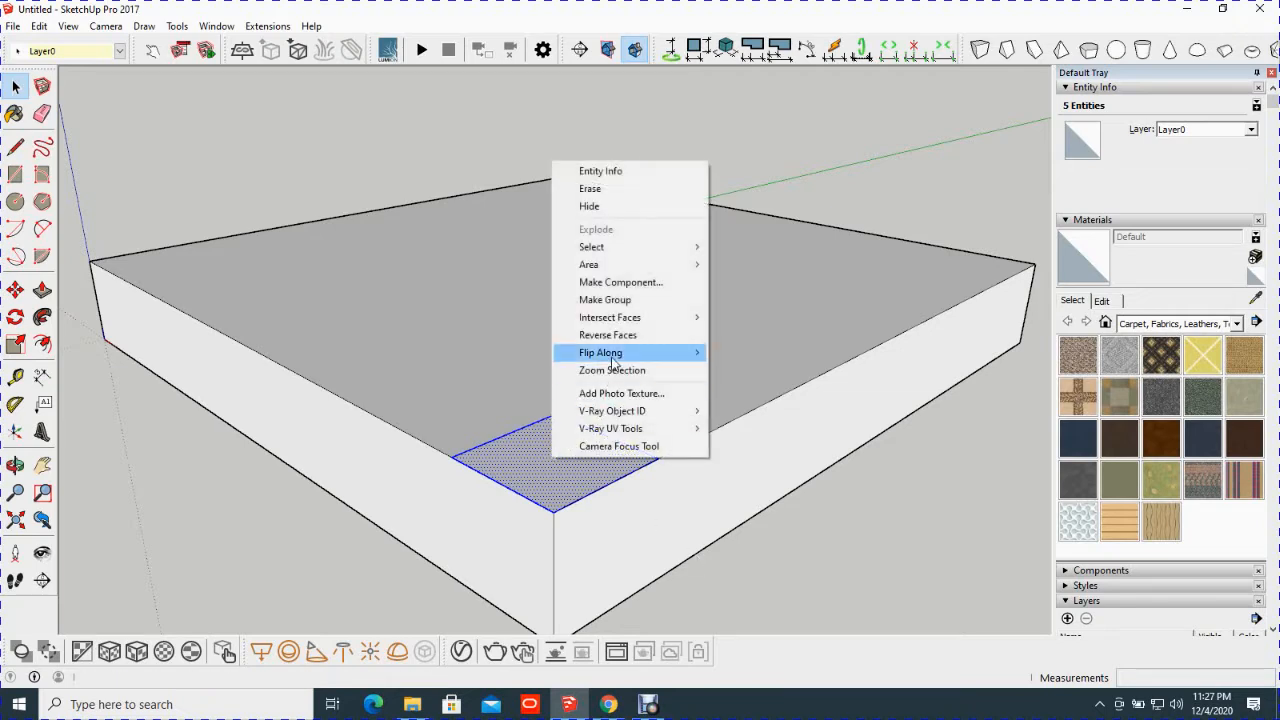
{"action": "left_click", "coordinate": [620, 299]}
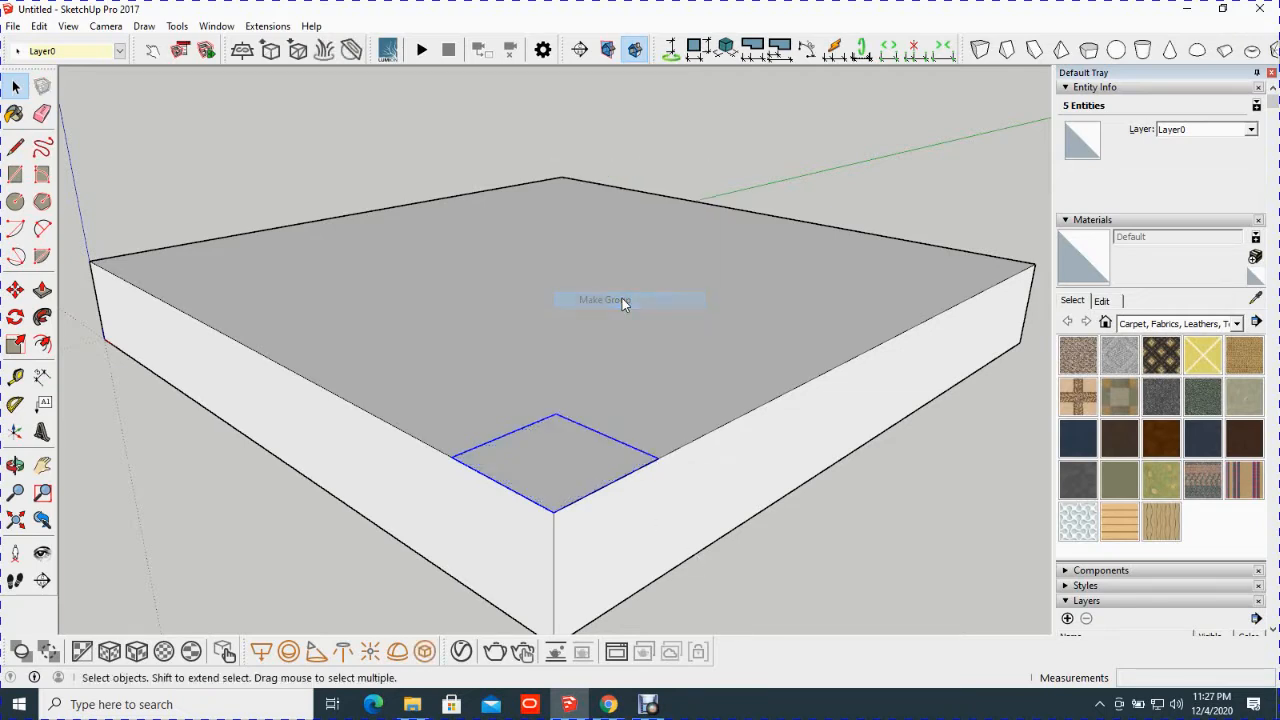
Open the corner square's group, Push/Pull its face upward 500 mm into a post, and leave the group.
{"action": "double_click", "coordinate": [558, 456]}
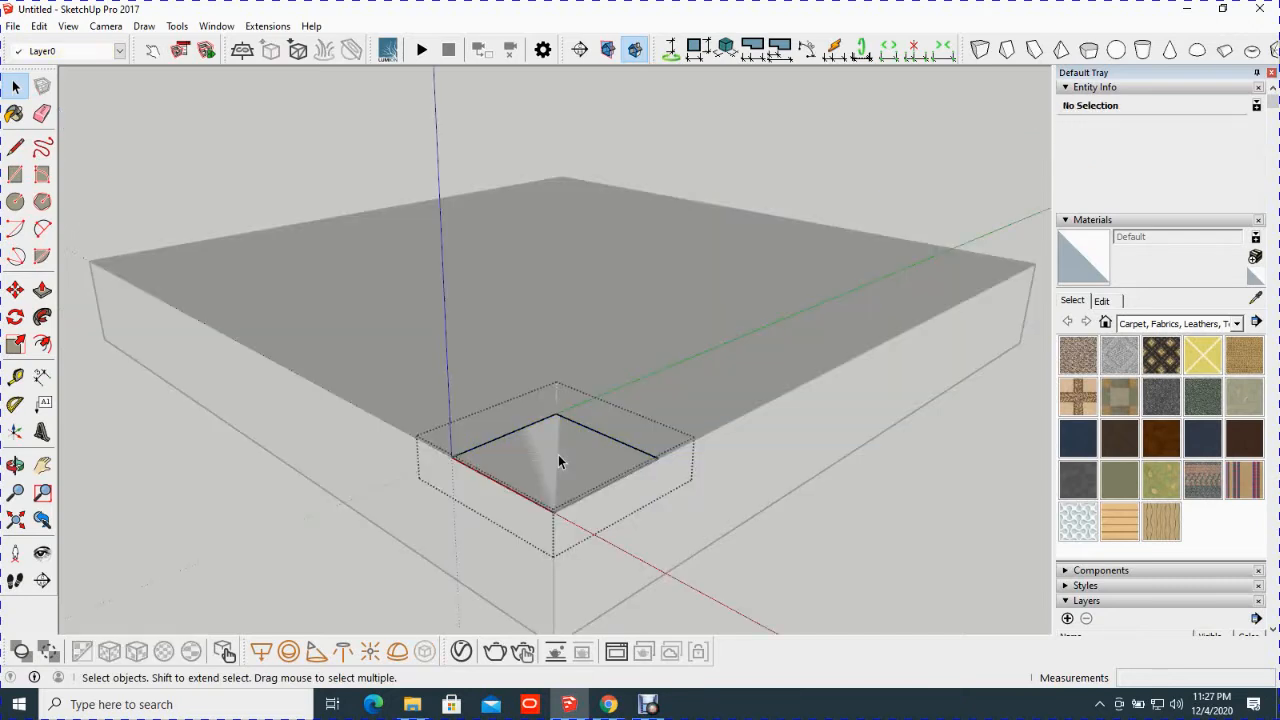
{"action": "left_click", "coordinate": [42, 290]}
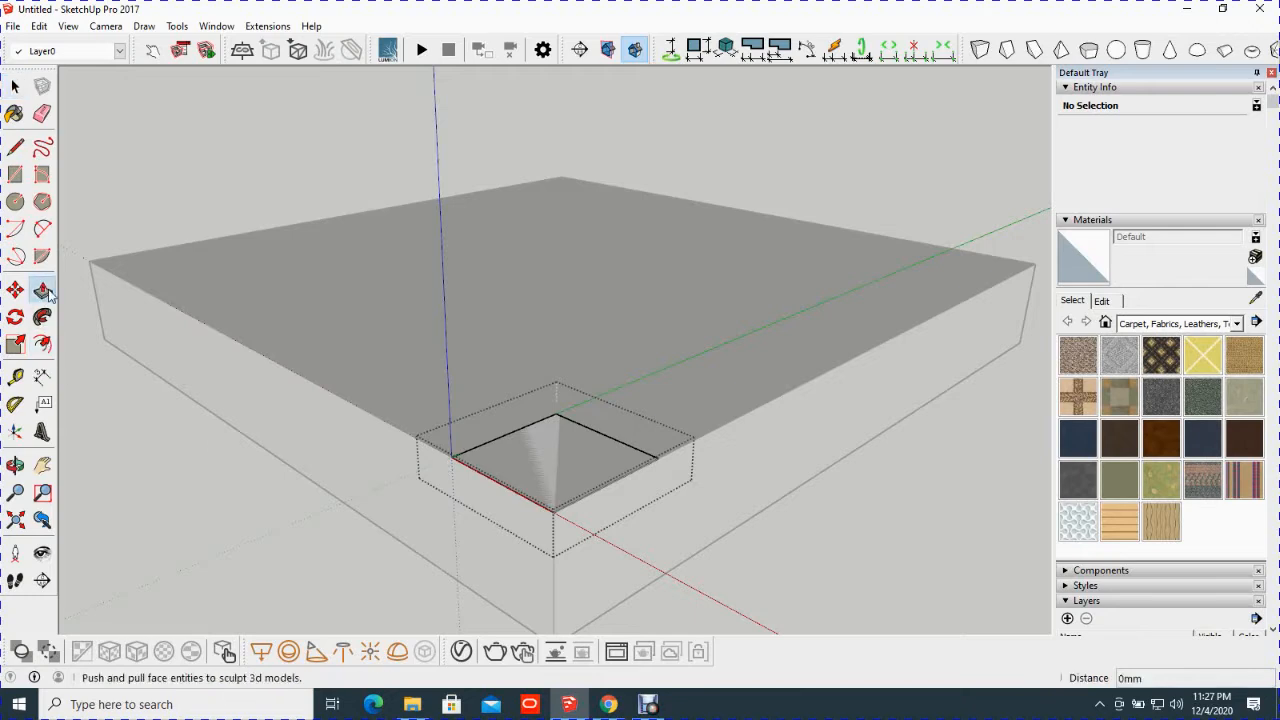
{"action": "left_click", "coordinate": [541, 463]}
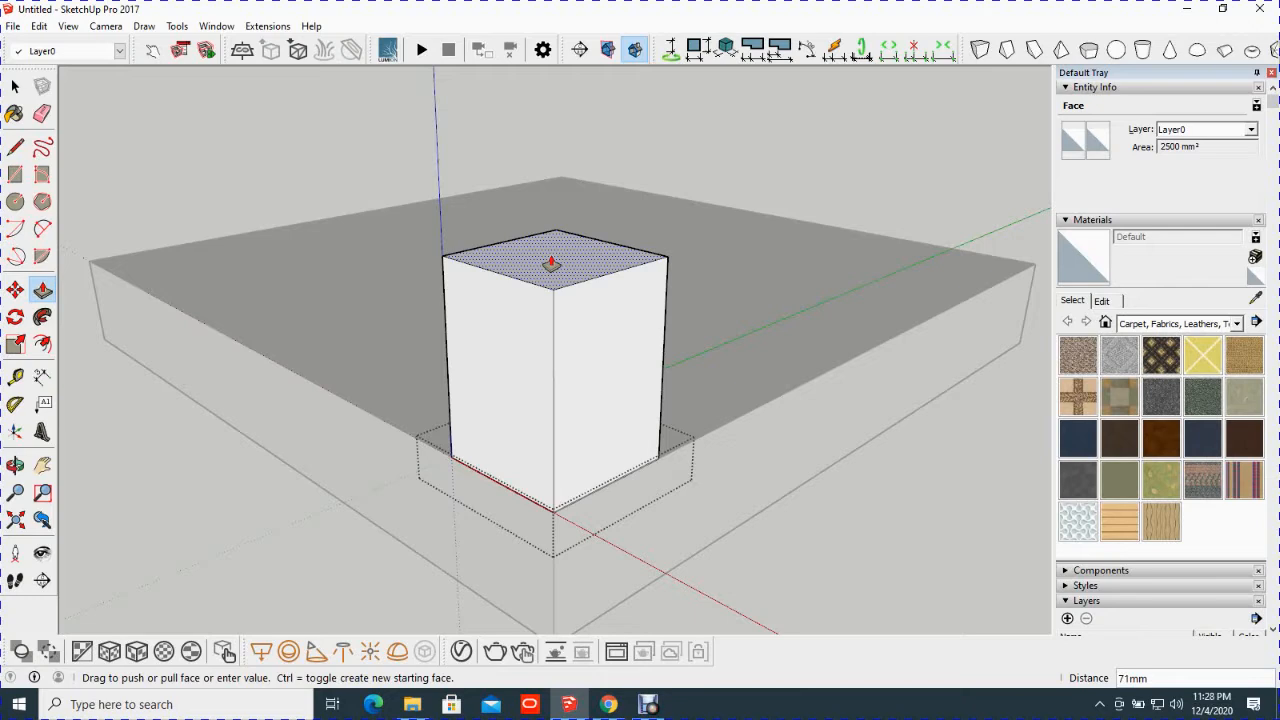
{"action": "type", "text": "500"}
{"action": "key", "text": "Return"}
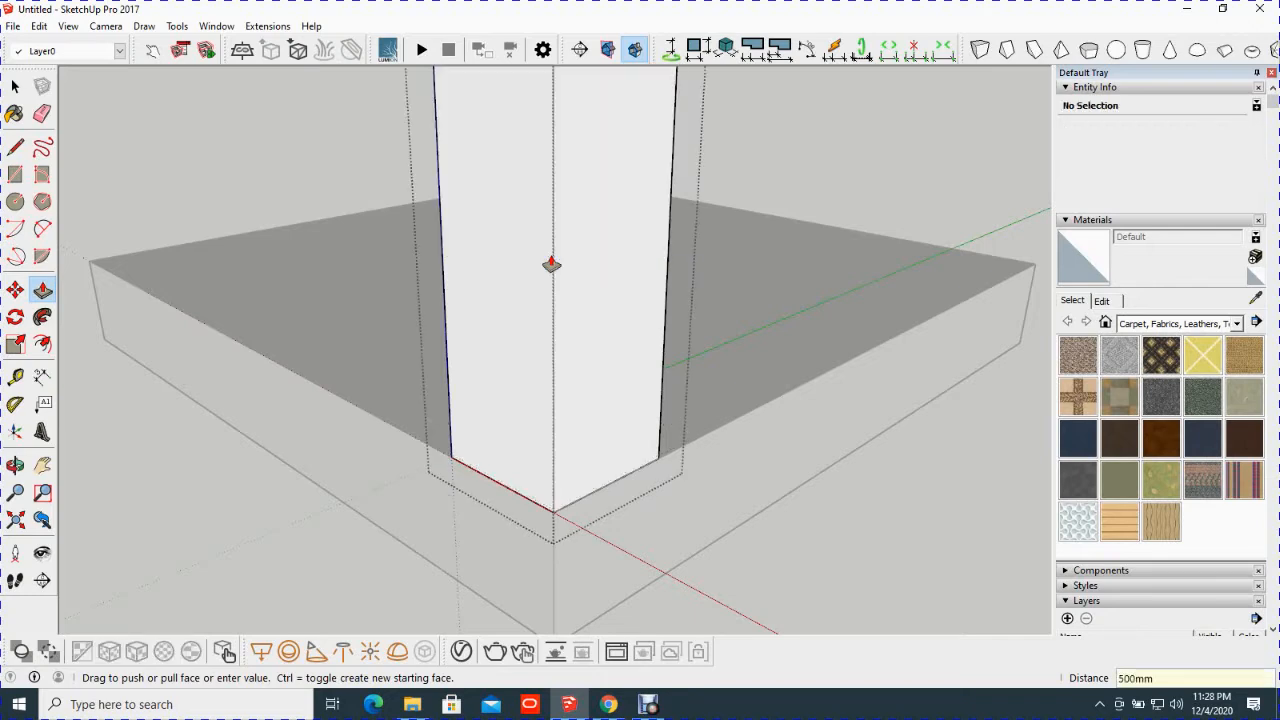
{"action": "key", "text": "space"}
{"action": "scroll", "coordinate": [575, 446], "scroll_direction": "down", "scroll_amount": 5}
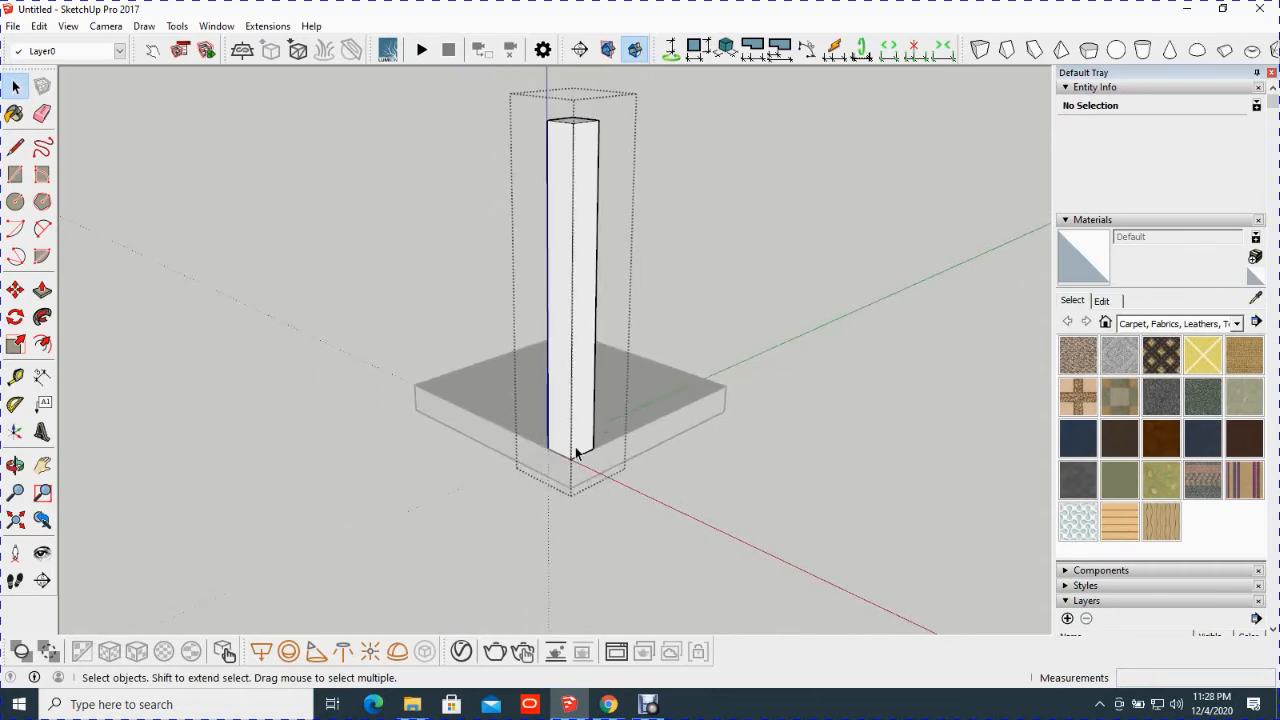
{"action": "scroll", "coordinate": [590, 440], "scroll_direction": "down", "scroll_amount": 3}
{"action": "middle_click_drag", "start_coordinate": [608, 437], "coordinate": [589, 517]}
{"action": "scroll", "coordinate": [585, 470], "scroll_direction": "up", "scroll_amount": 3}
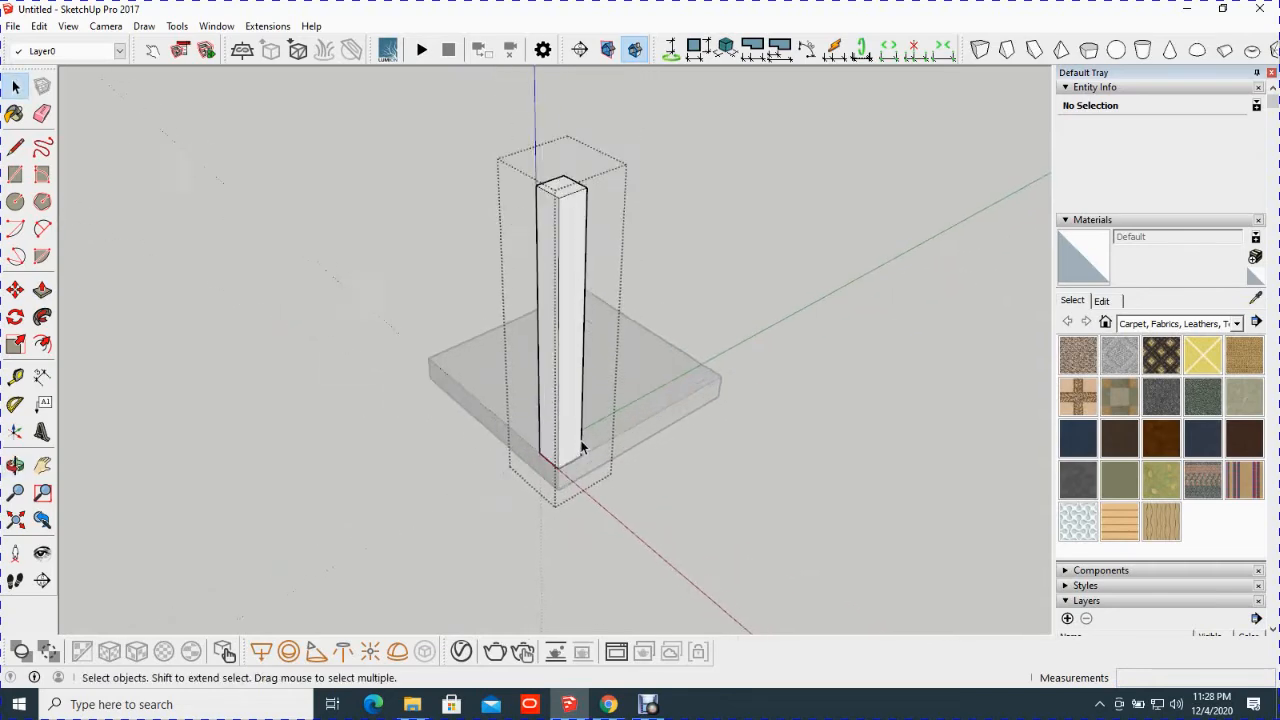
{"action": "scroll", "coordinate": [581, 447], "scroll_direction": "up", "scroll_amount": 3}
{"action": "middle_click_drag", "start_coordinate": [565, 464], "coordinate": [652, 381]}
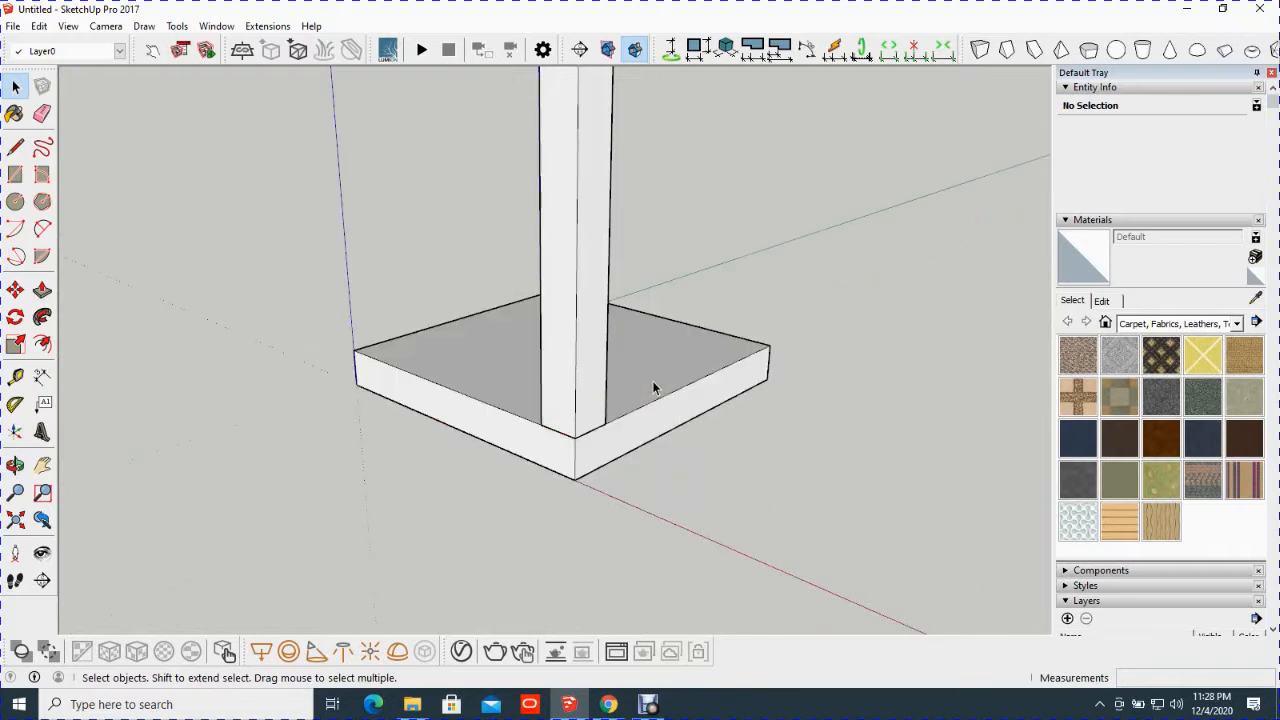
Select the post group standing on the slab's corner.
{"action": "left_click", "coordinate": [575, 401]}
{"action": "middle_click_drag", "start_coordinate": [580, 417], "coordinate": [606, 400]}
{"action": "scroll", "coordinate": [600, 446], "scroll_direction": "up", "scroll_amount": 2}
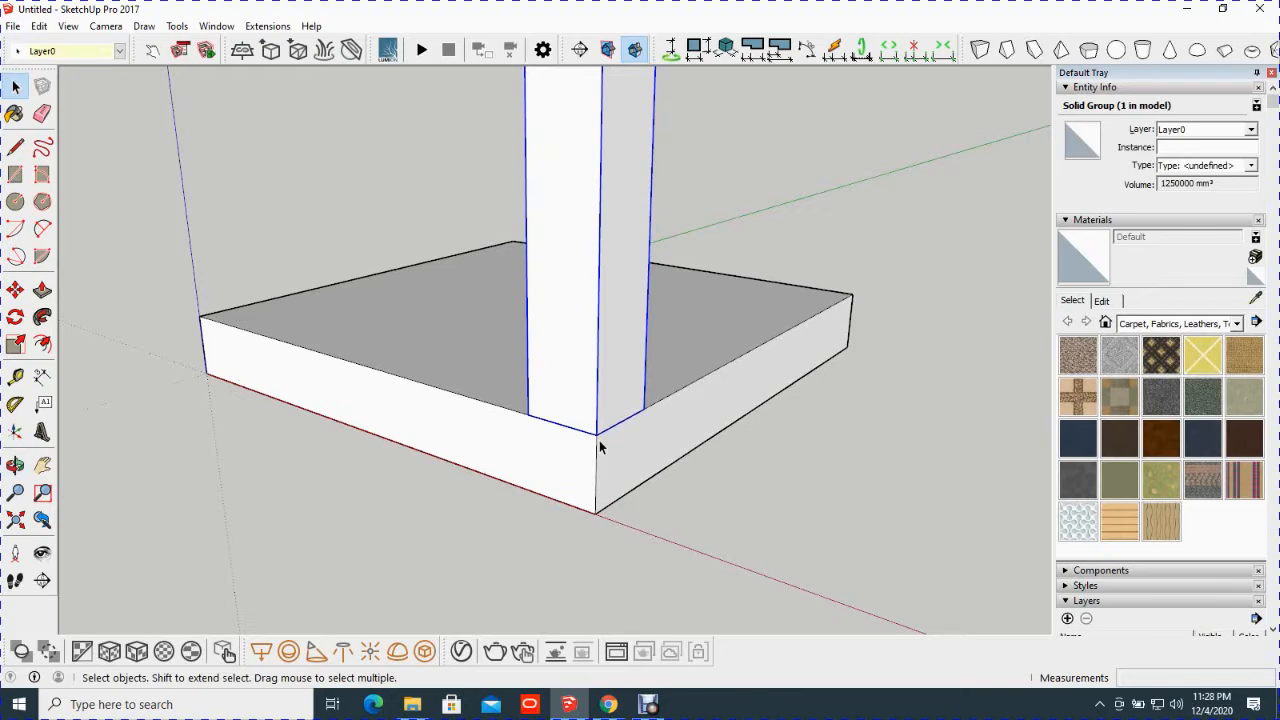
{"action": "middle_click_drag", "start_coordinate": [600, 447], "coordinate": [482, 435]}
{"action": "middle_click_drag", "start_coordinate": [734, 351], "coordinate": [462, 344]}
{"action": "scroll", "coordinate": [577, 390], "scroll_direction": "down", "scroll_amount": 2}
{"action": "middle_click_drag", "start_coordinate": [800, 434], "coordinate": [668, 440]}
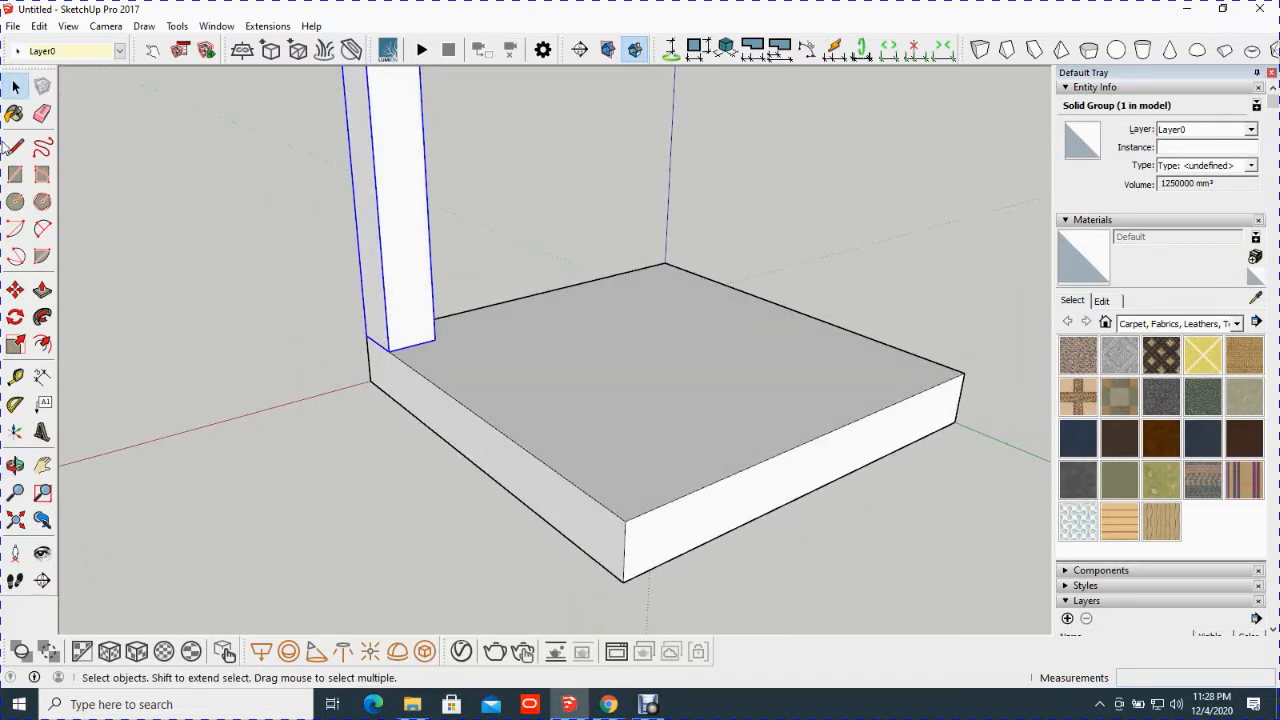
{"action": "left_click", "coordinate": [15, 175]}
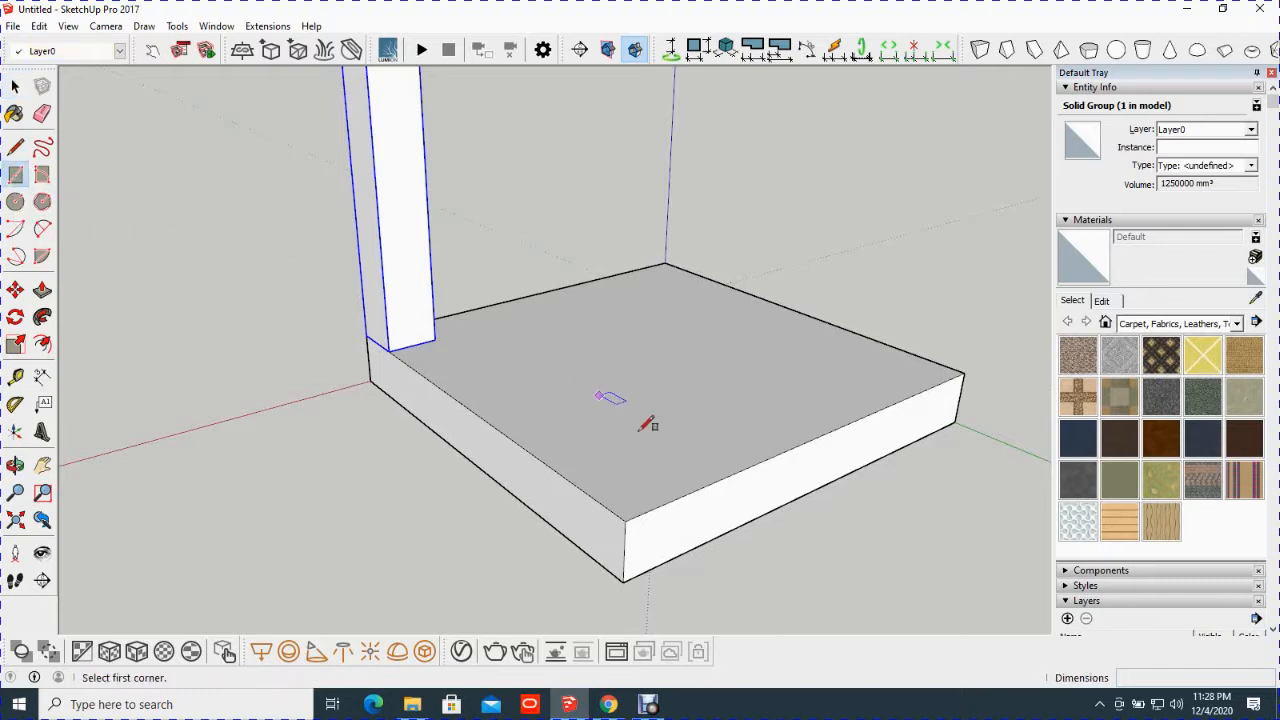
{"action": "key", "text": "space"}
{"action": "middle_click_drag", "start_coordinate": [517, 420], "coordinate": [559, 420]}
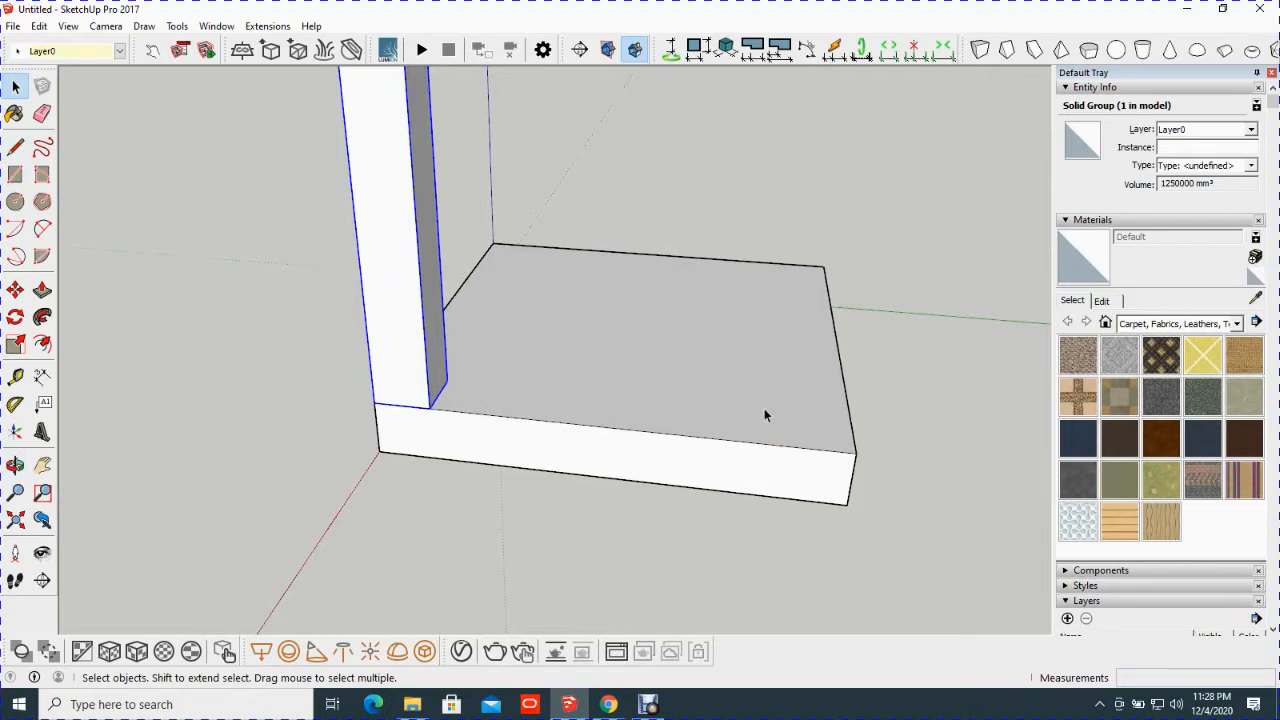
{"action": "middle_click_drag", "start_coordinate": [764, 410], "coordinate": [635, 401]}
{"action": "left_click", "coordinate": [15, 175]}
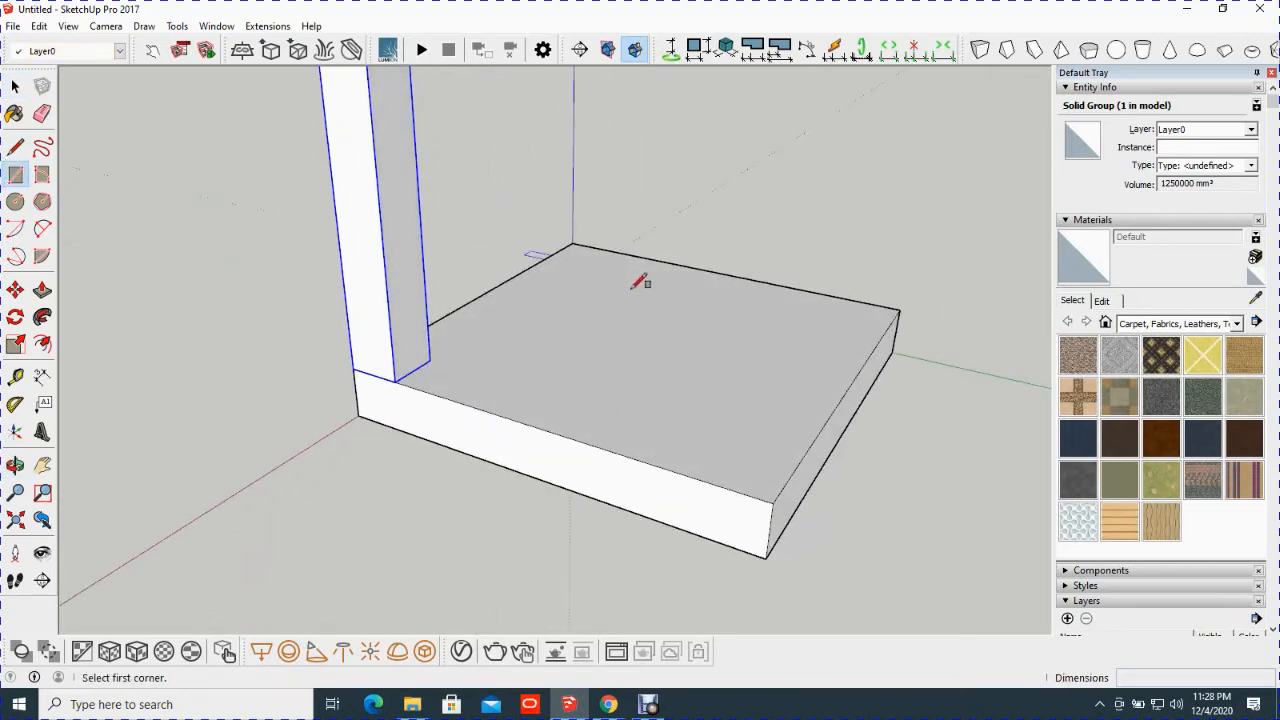
{"action": "left_click", "coordinate": [772, 503]}
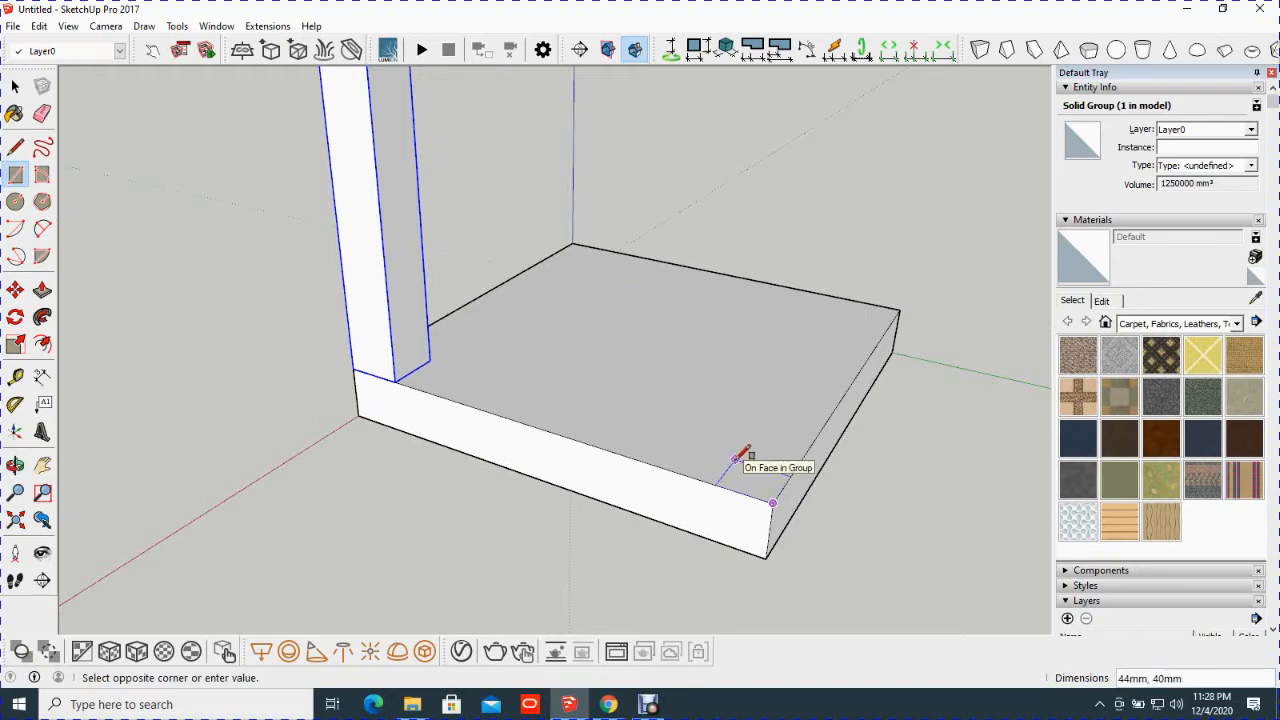
{"action": "key", "text": "Escape"}
{"action": "key", "text": "space"}
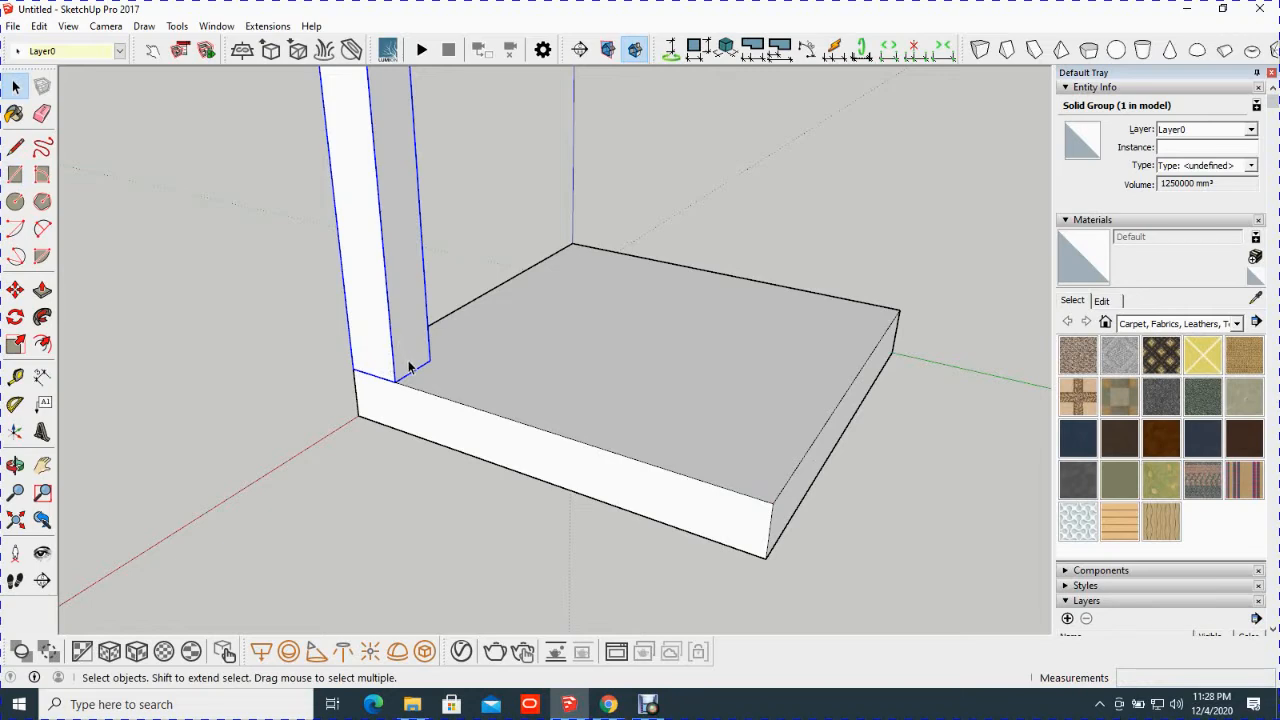
Copy the selected post 350 mm along the slab's edge, snapping its outer base corner to the slab's adjacent top corner.
{"action": "left_click", "coordinate": [15, 291]}
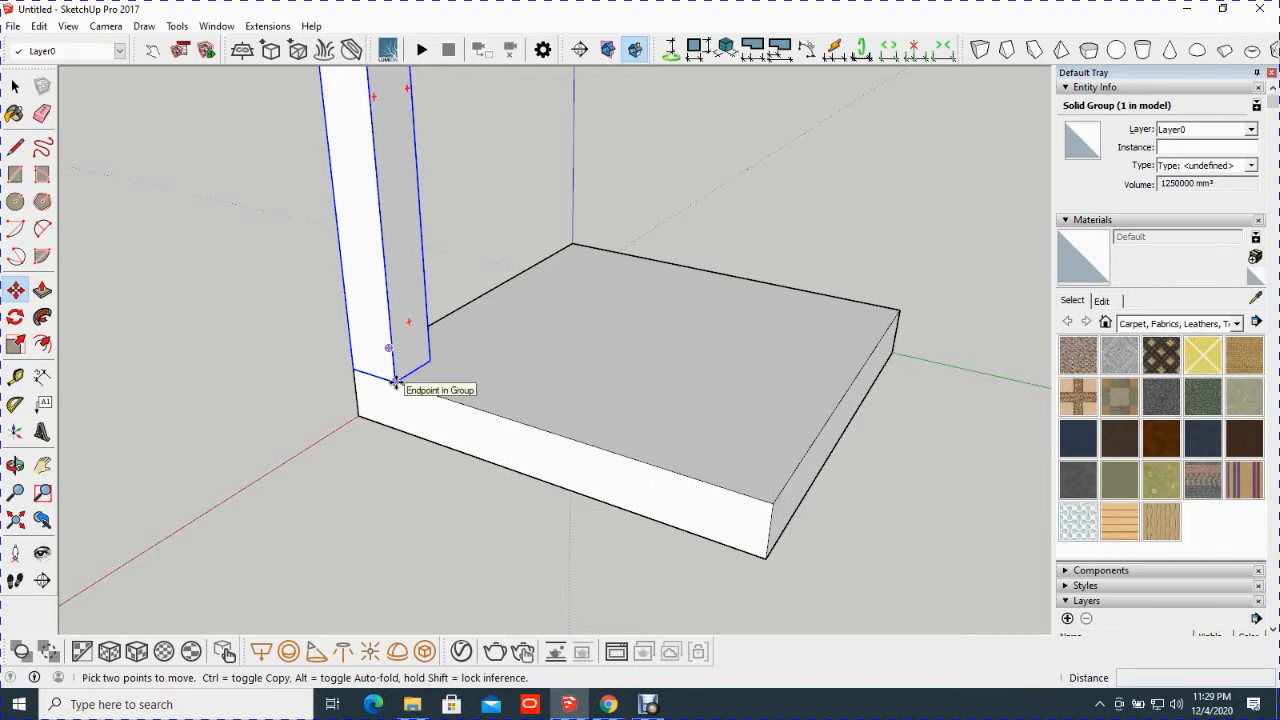
{"action": "left_click", "coordinate": [396, 383]}
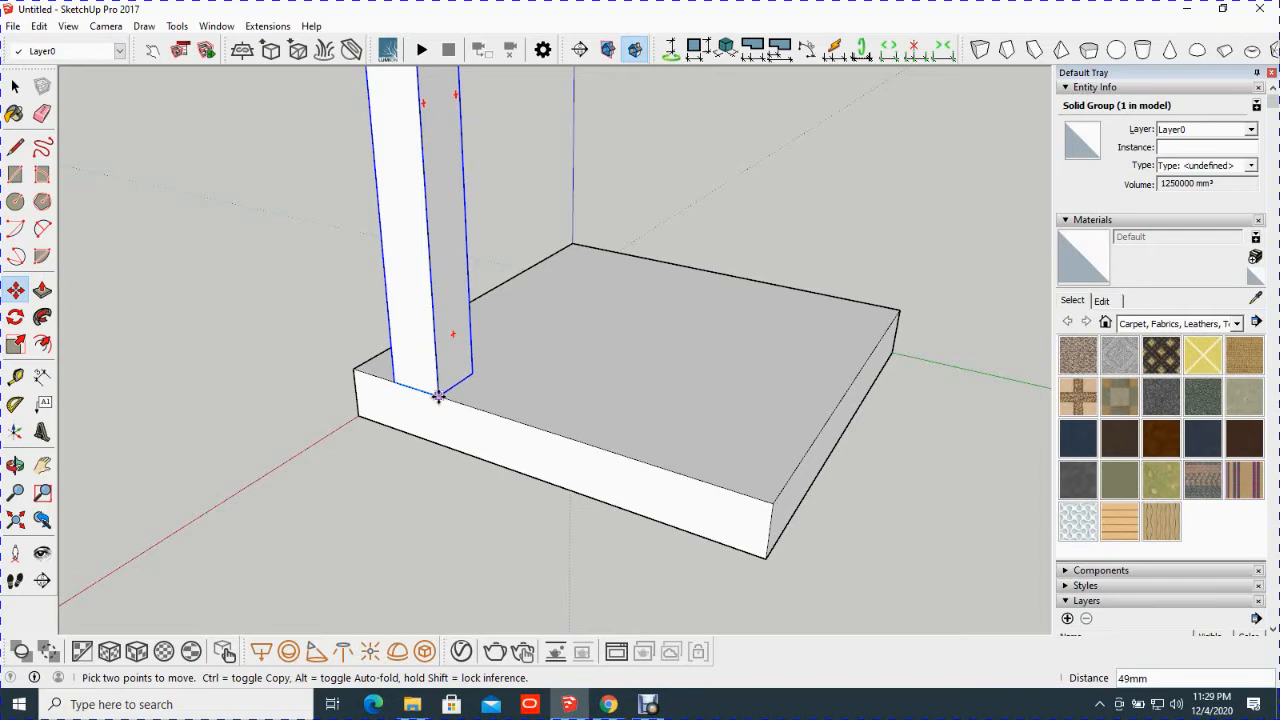
{"action": "key", "text": "ctrl"}
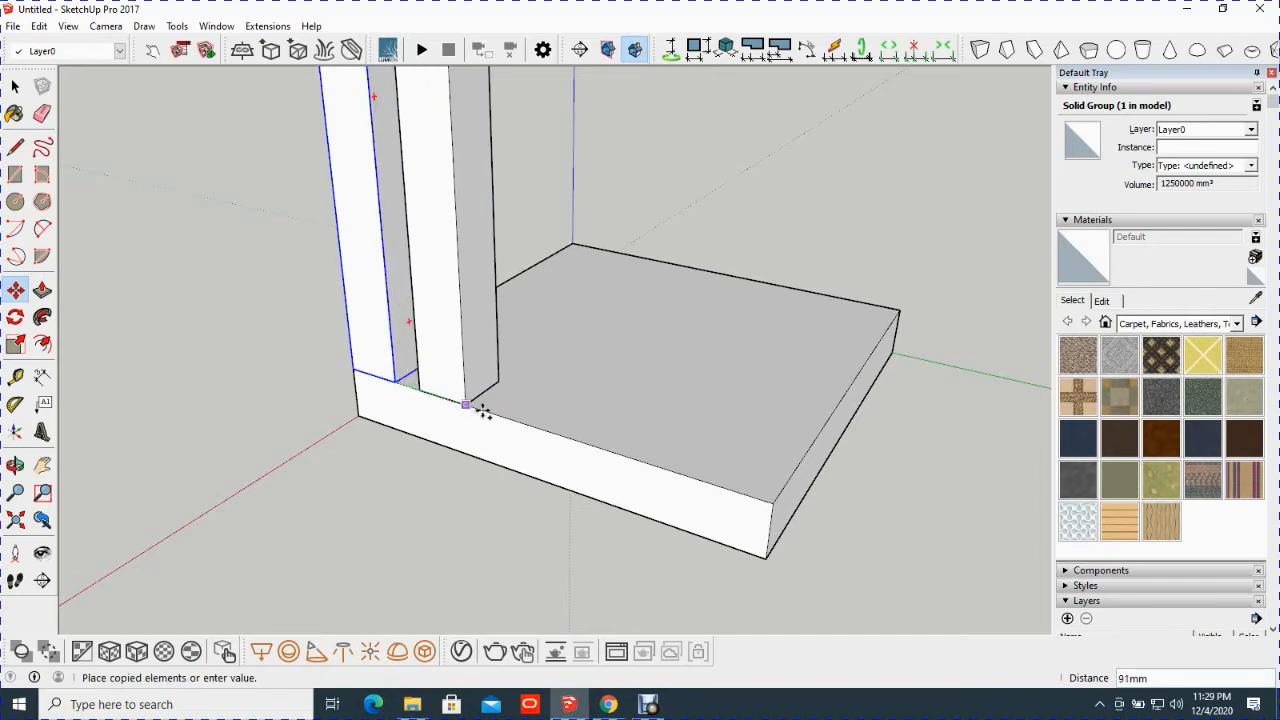
{"action": "left_click", "coordinate": [770, 503]}
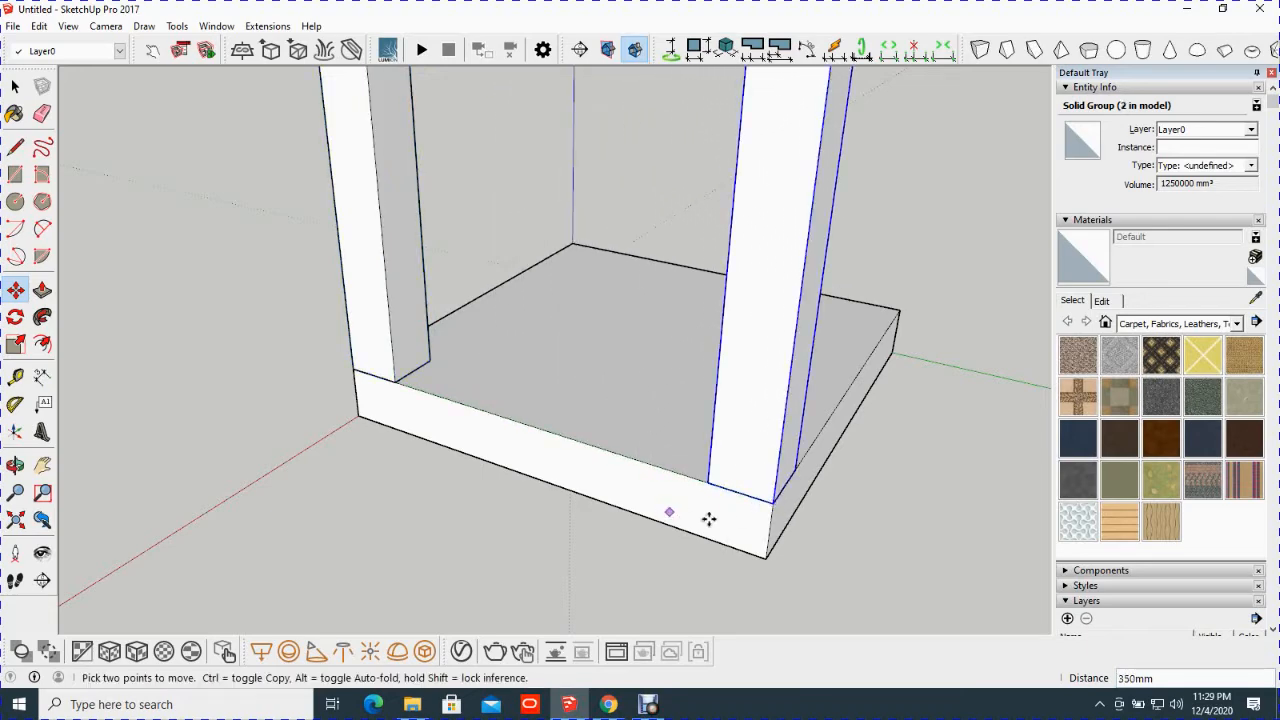
Select both posts and copy them together 350 mm across the slab to its two empty corners.
{"action": "key", "text": "o"}
{"action": "left_click_drag", "start_coordinate": [732, 509], "coordinate": [291, 466]}
{"action": "key", "text": "m"}
{"action": "middle_click_drag", "start_coordinate": [601, 501], "coordinate": [669, 474]}
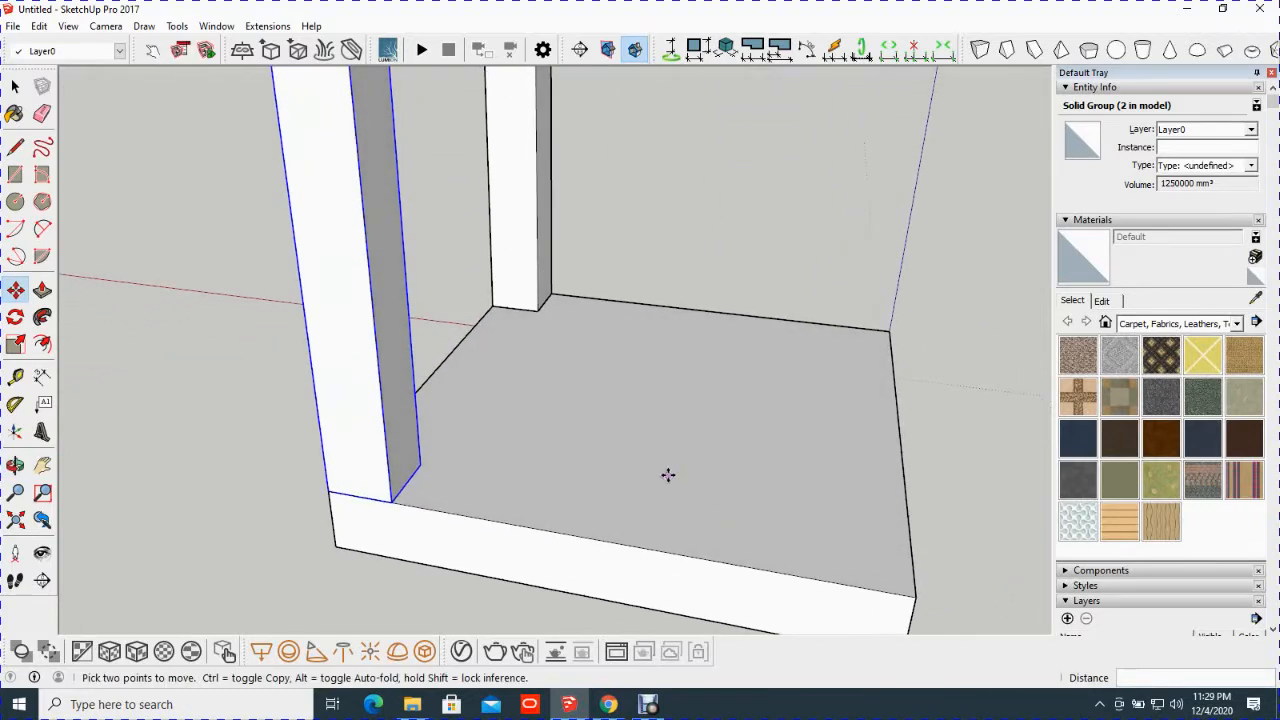
{"action": "scroll", "coordinate": [669, 474], "scroll_direction": "down", "scroll_amount": 2}
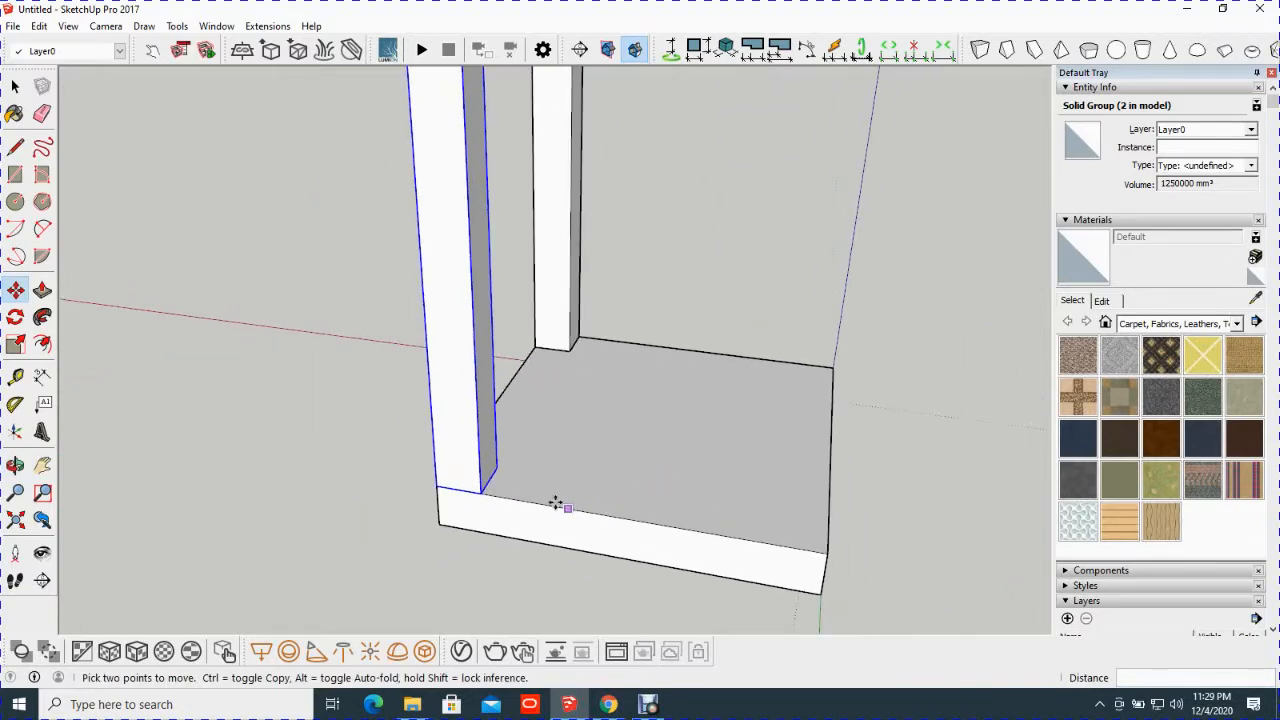
{"action": "key", "text": "space"}
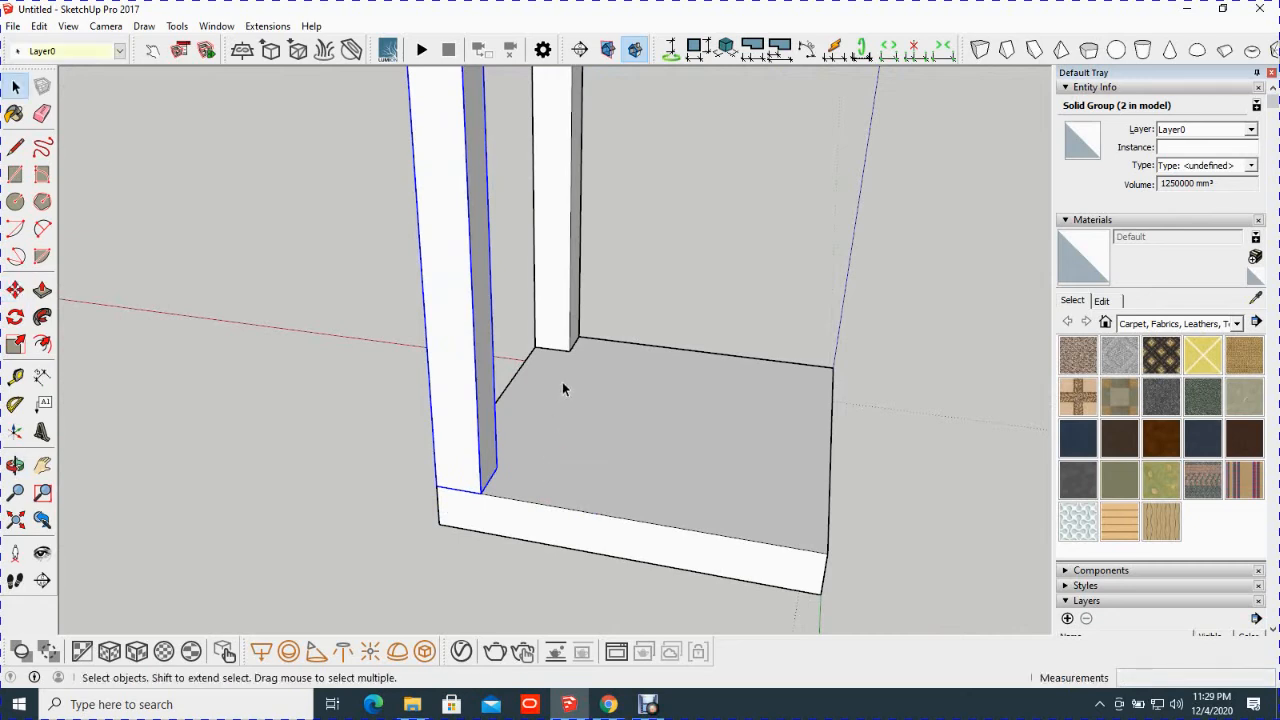
{"action": "middle_click_drag", "start_coordinate": [559, 297], "coordinate": [668, 282]}
{"action": "left_click_drag", "start_coordinate": [672, 277], "coordinate": [310, 170]}
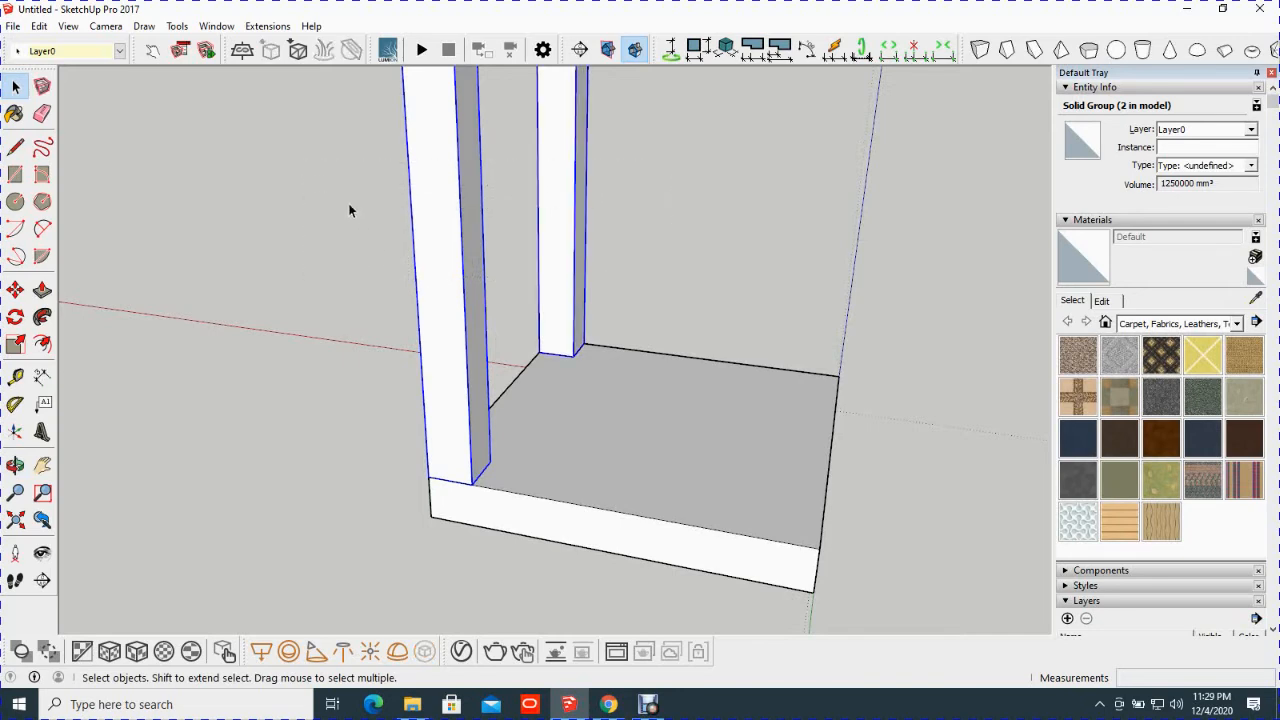
{"action": "left_click", "coordinate": [644, 262]}
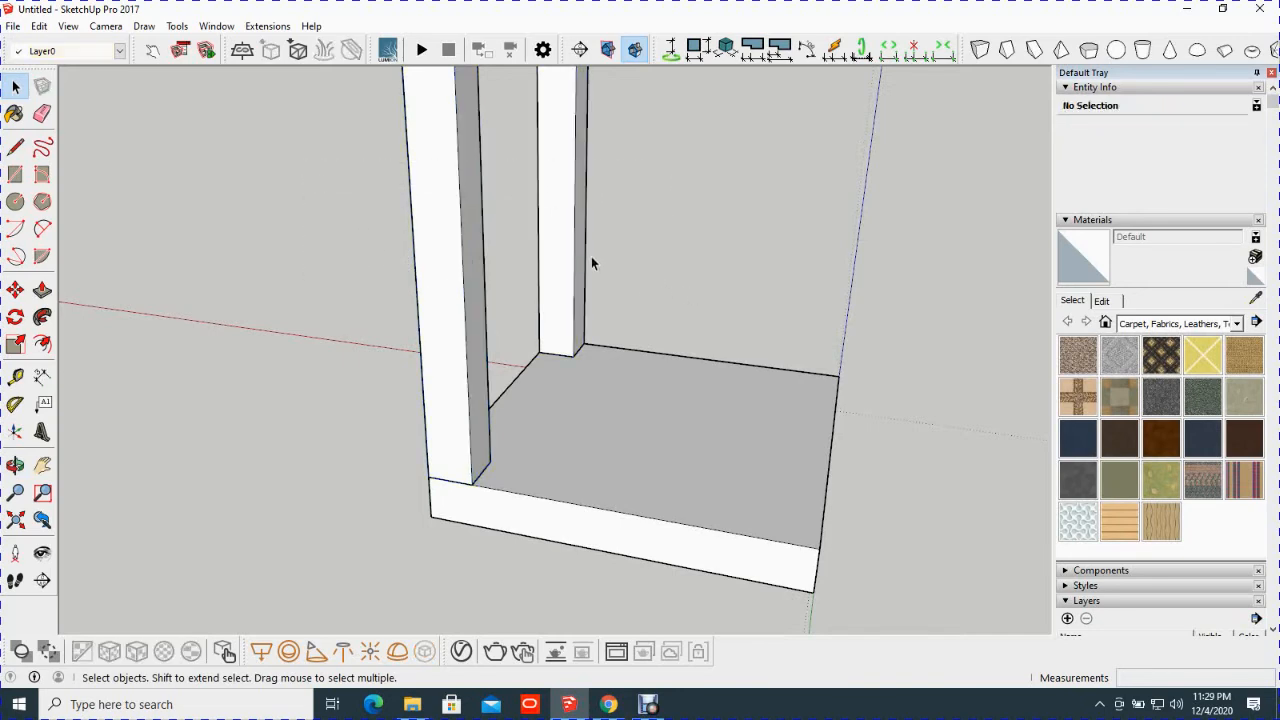
{"action": "left_click", "coordinate": [562, 249]}
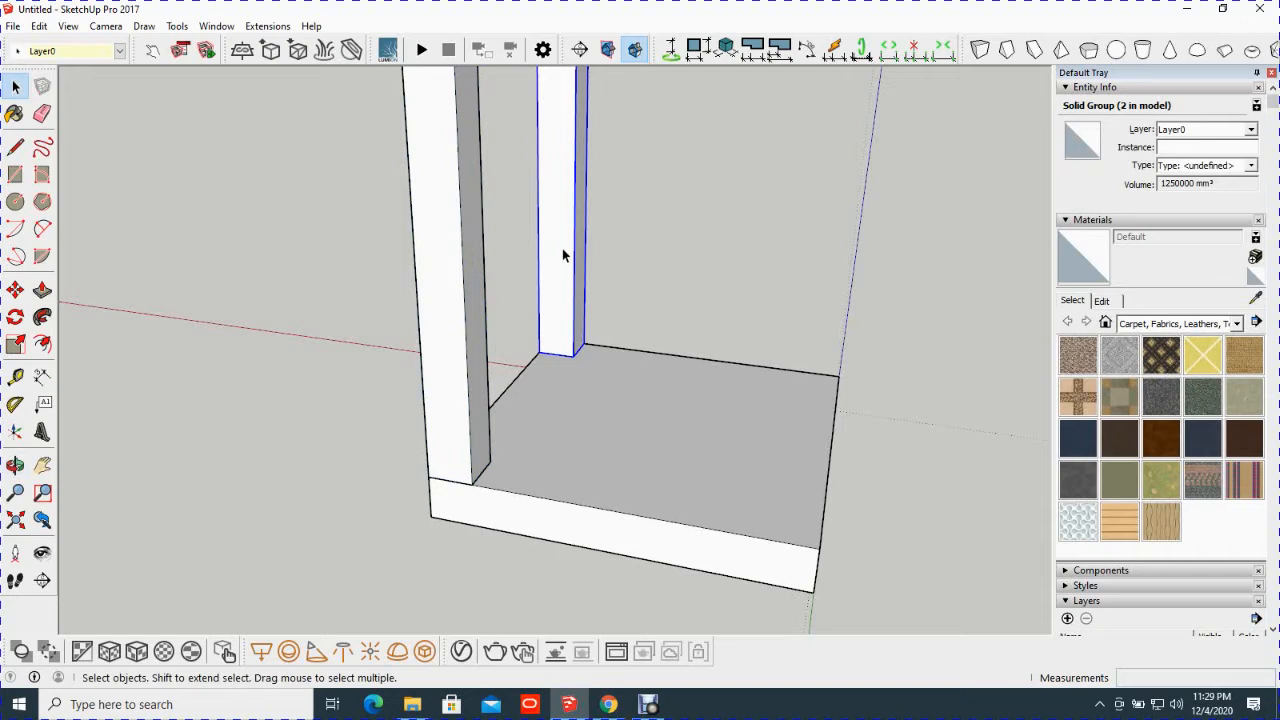
{"action": "left_click", "coordinate": [452, 245], "text": "ctrl"}
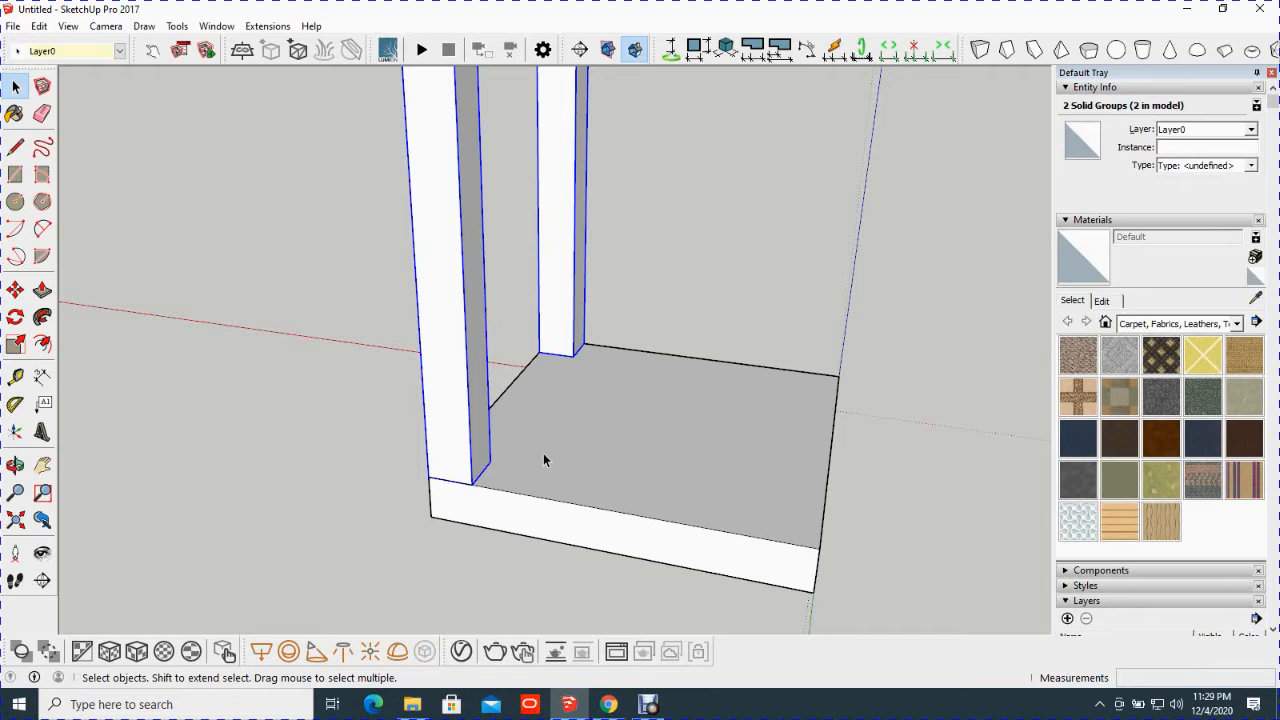
{"action": "left_click", "coordinate": [15, 290]}
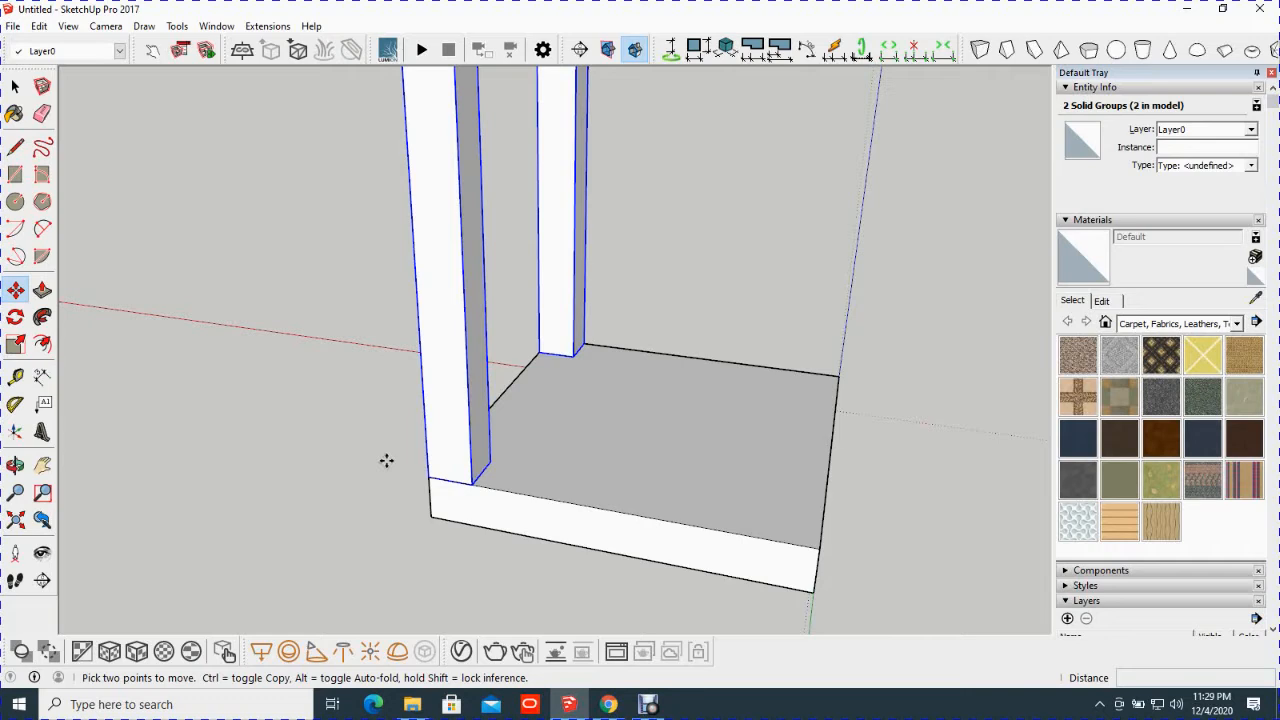
{"action": "left_click", "coordinate": [474, 487]}
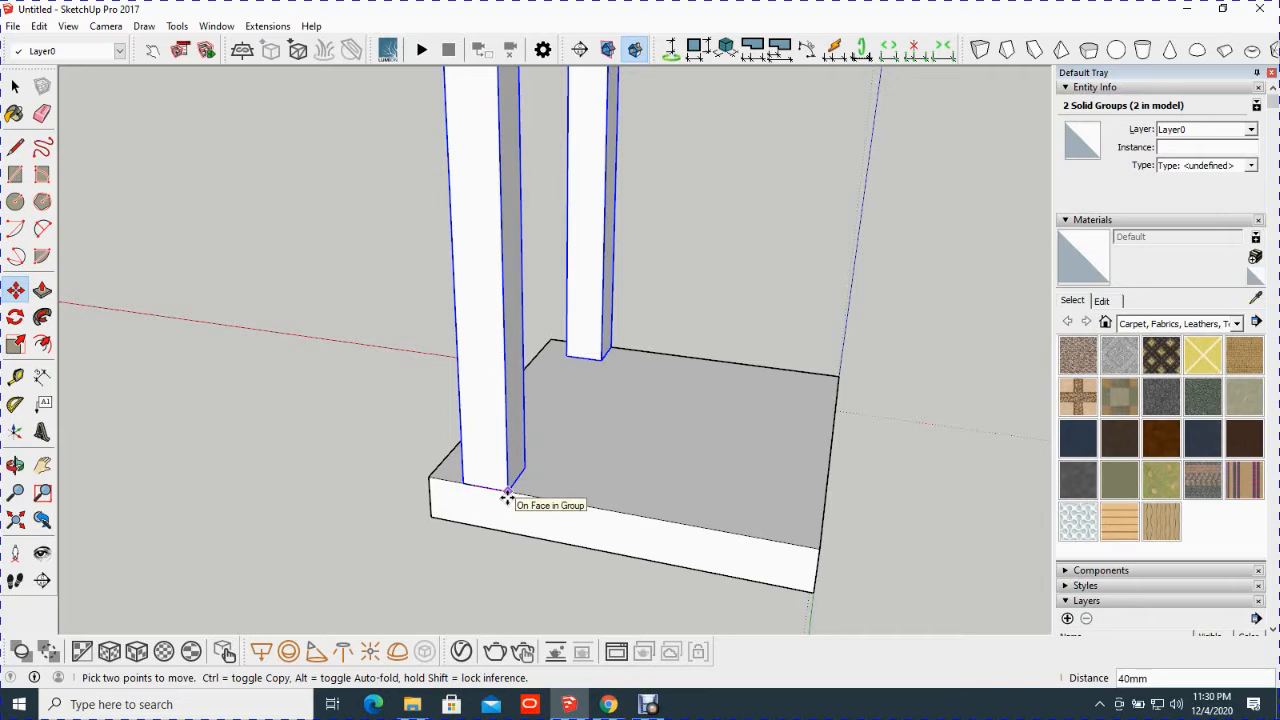
{"action": "key", "text": "ctrl"}
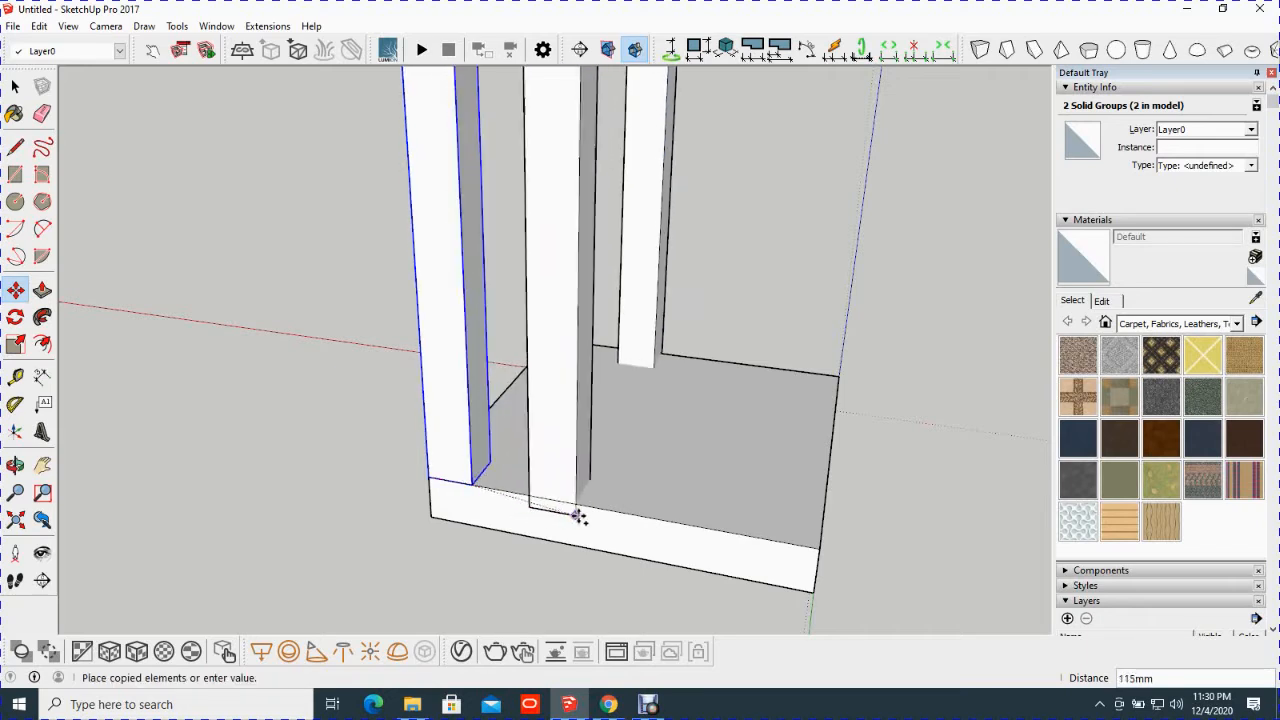
{"action": "left_click", "coordinate": [817, 546]}
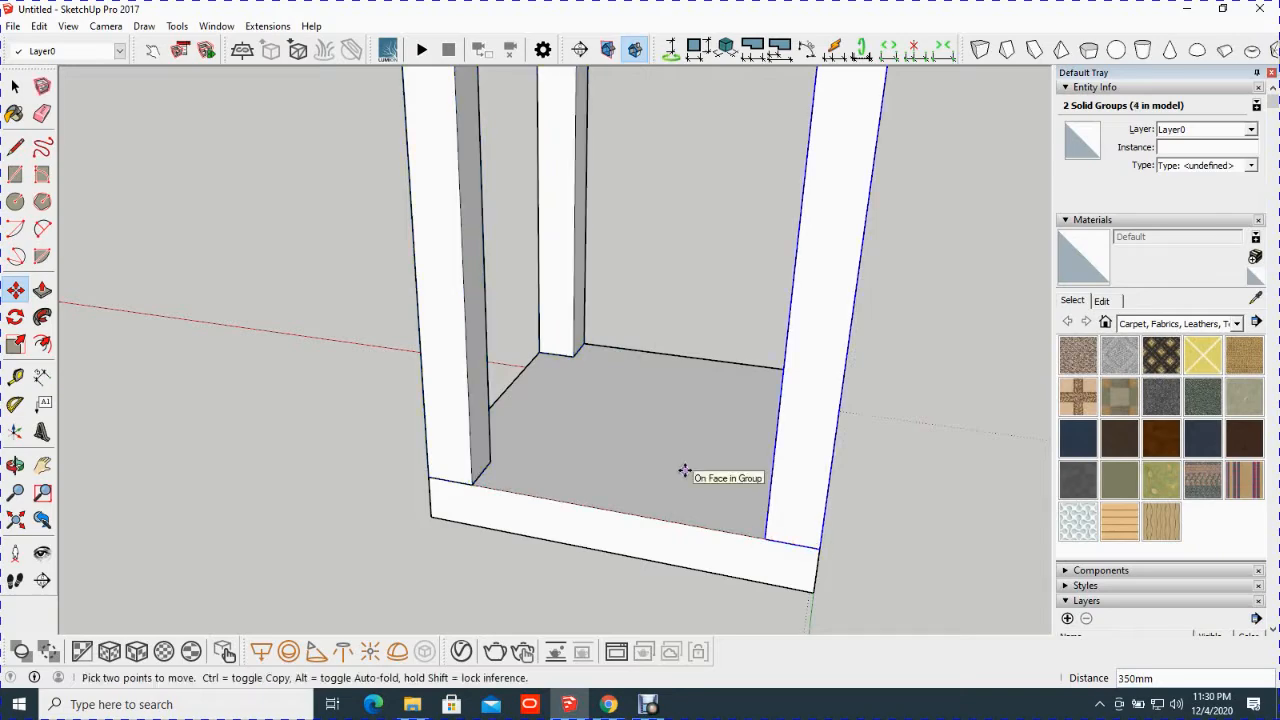
{"action": "key", "text": "space"}
Move the slab straight up 550 mm from its bottom corner so it rests on top of the four posts.
{"action": "middle_click_drag", "start_coordinate": [548, 430], "coordinate": [1007, 291]}
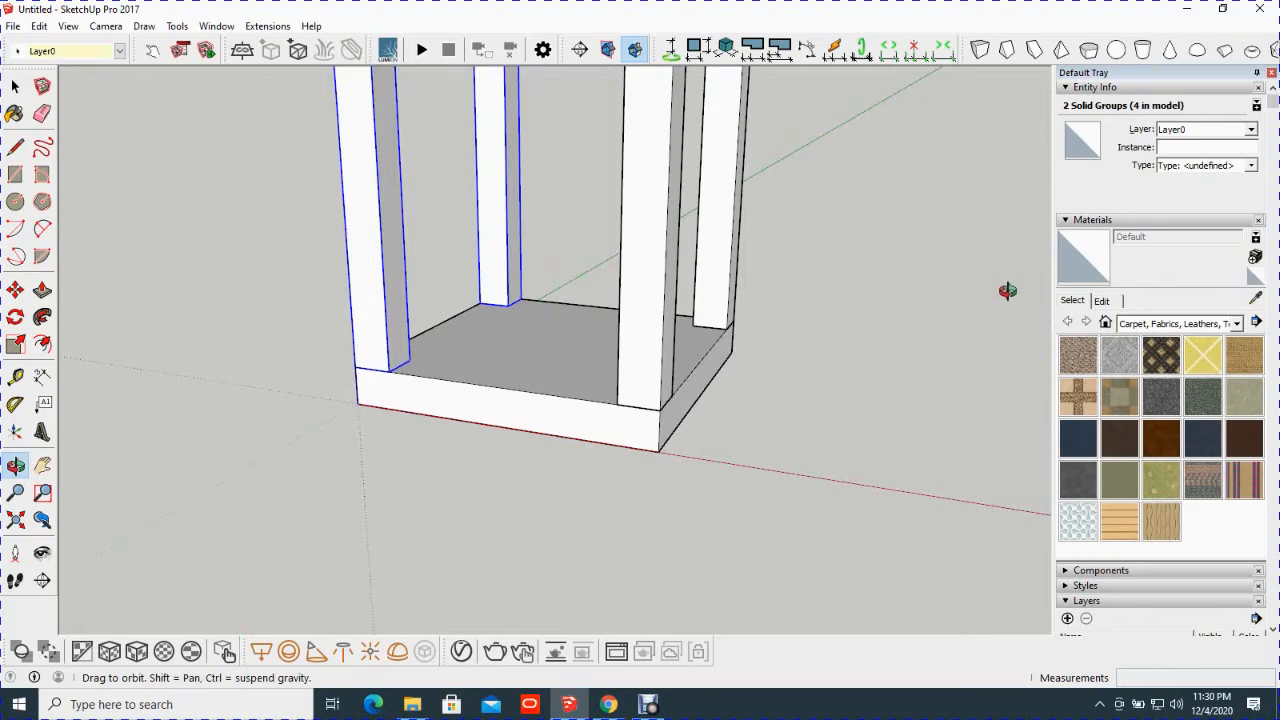
{"action": "scroll", "coordinate": [576, 408], "scroll_direction": "down", "scroll_amount": 2}
{"action": "mouse_move", "coordinate": [572, 385]}
{"action": "middle_mouse_down"}
{"action": "mouse_move", "coordinate": [543, 349]}
{"action": "mouse_move", "coordinate": [563, 391]}
{"action": "middle_mouse_up"}
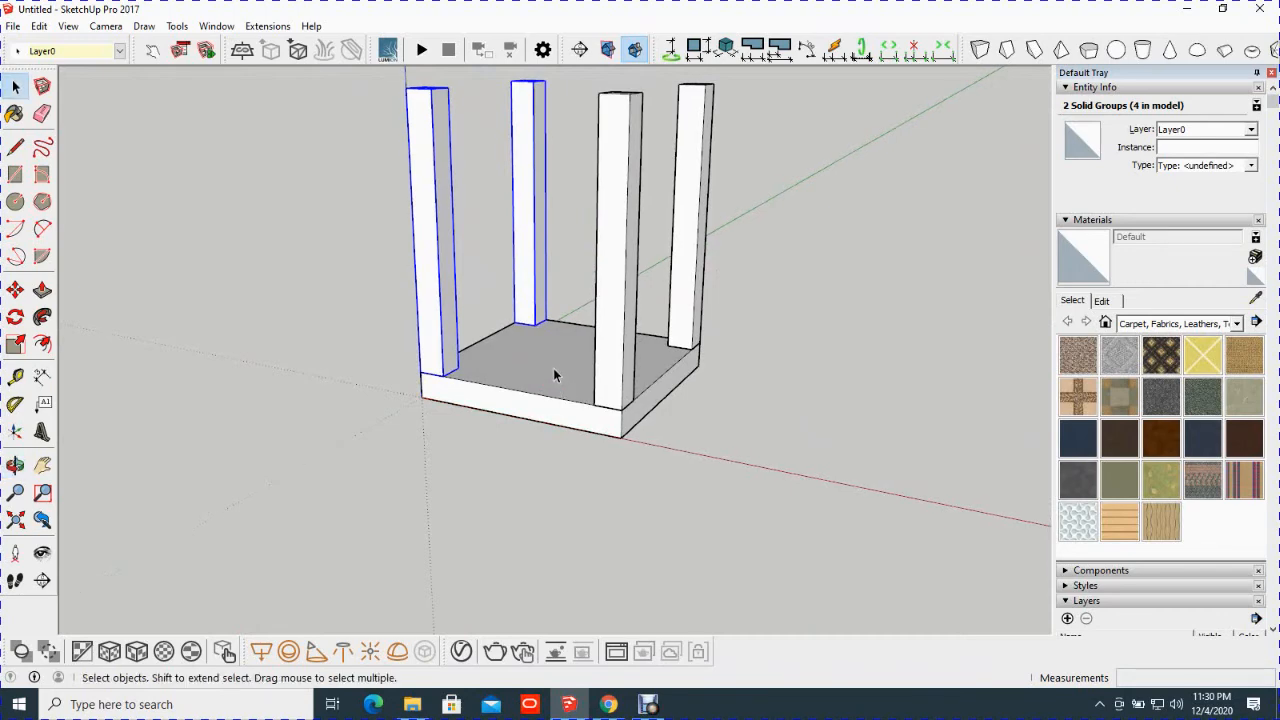
{"action": "middle_click_drag", "start_coordinate": [547, 345], "coordinate": [540, 398]}
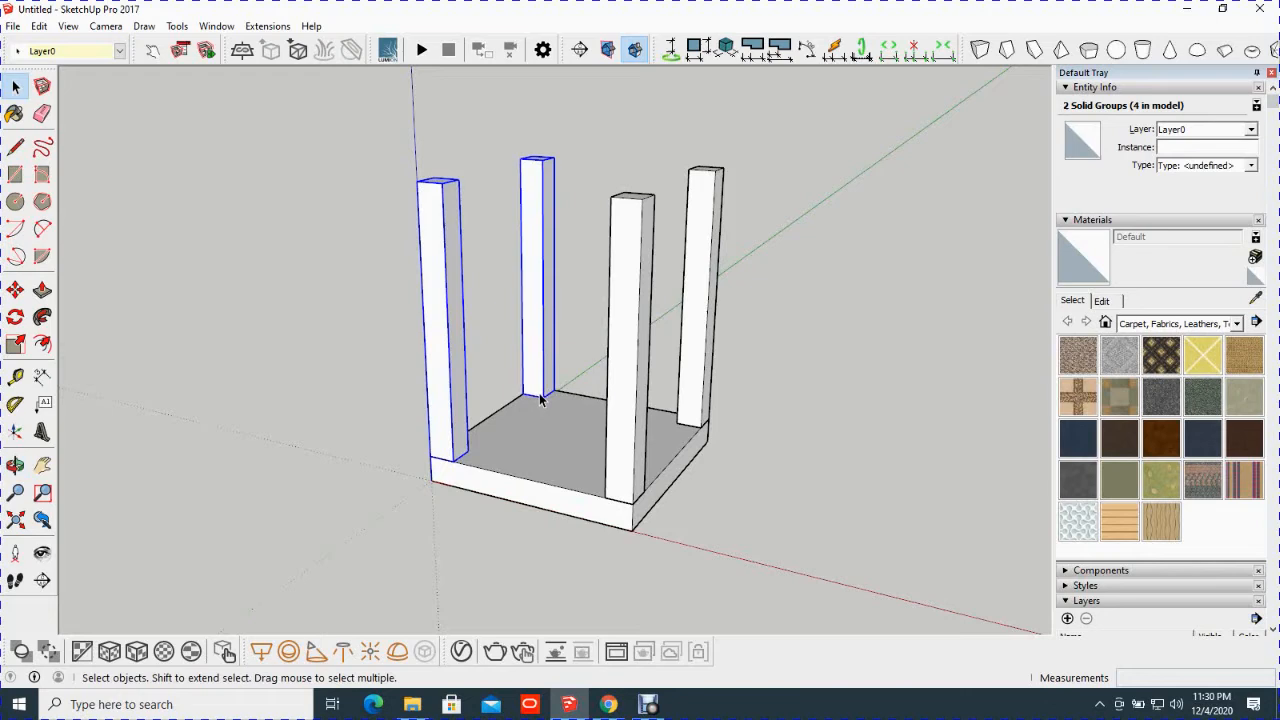
{"action": "left_click", "coordinate": [564, 463]}
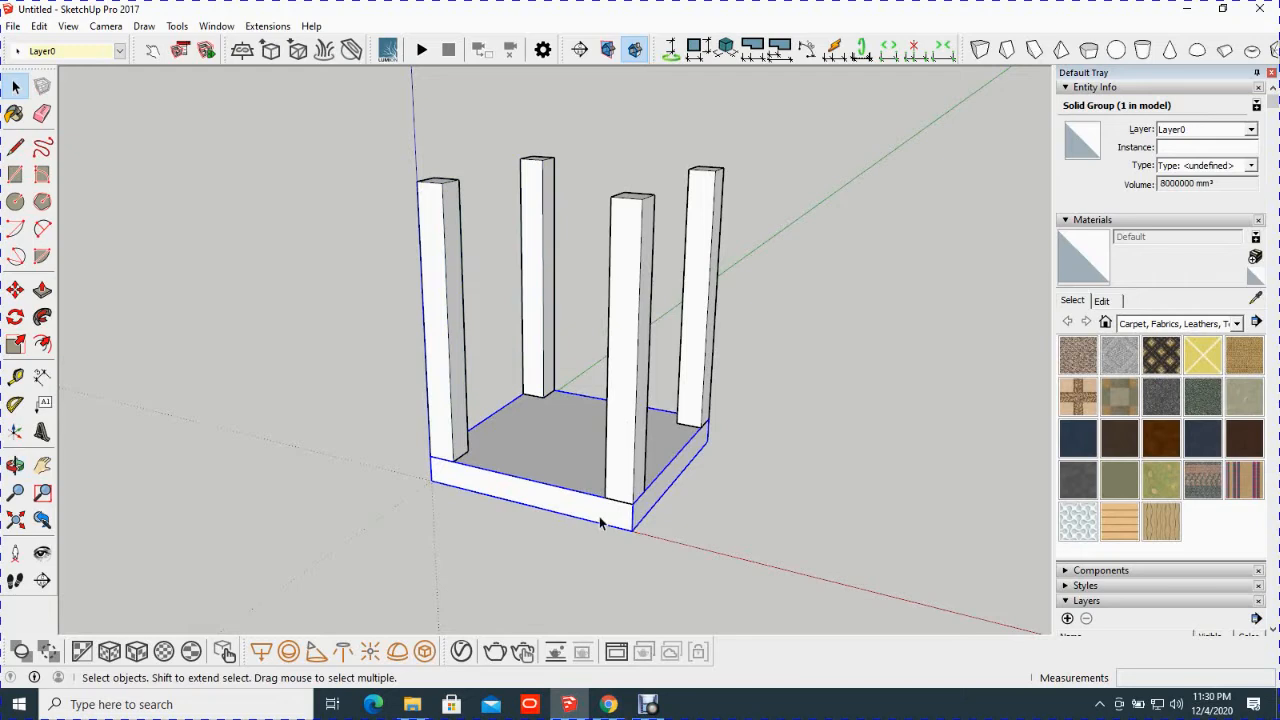
{"action": "key", "text": "m"}
{"action": "left_click", "coordinate": [632, 532]}
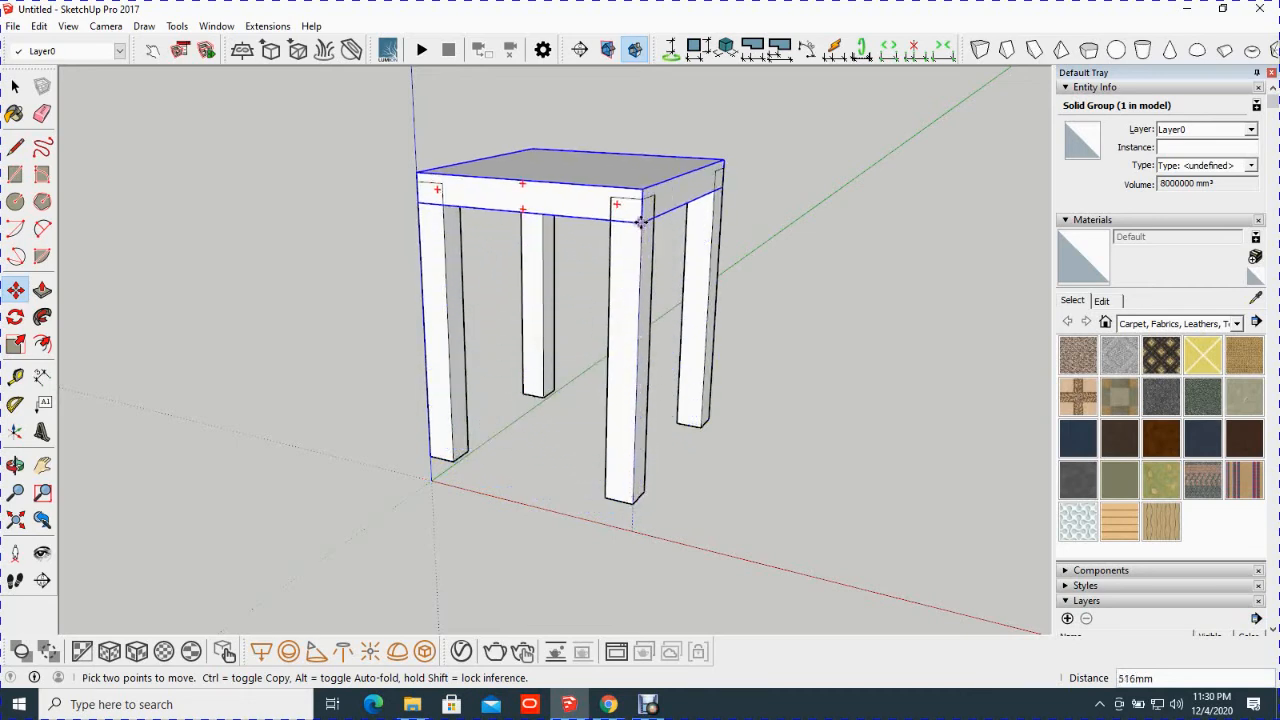
{"action": "left_click", "coordinate": [642, 201]}
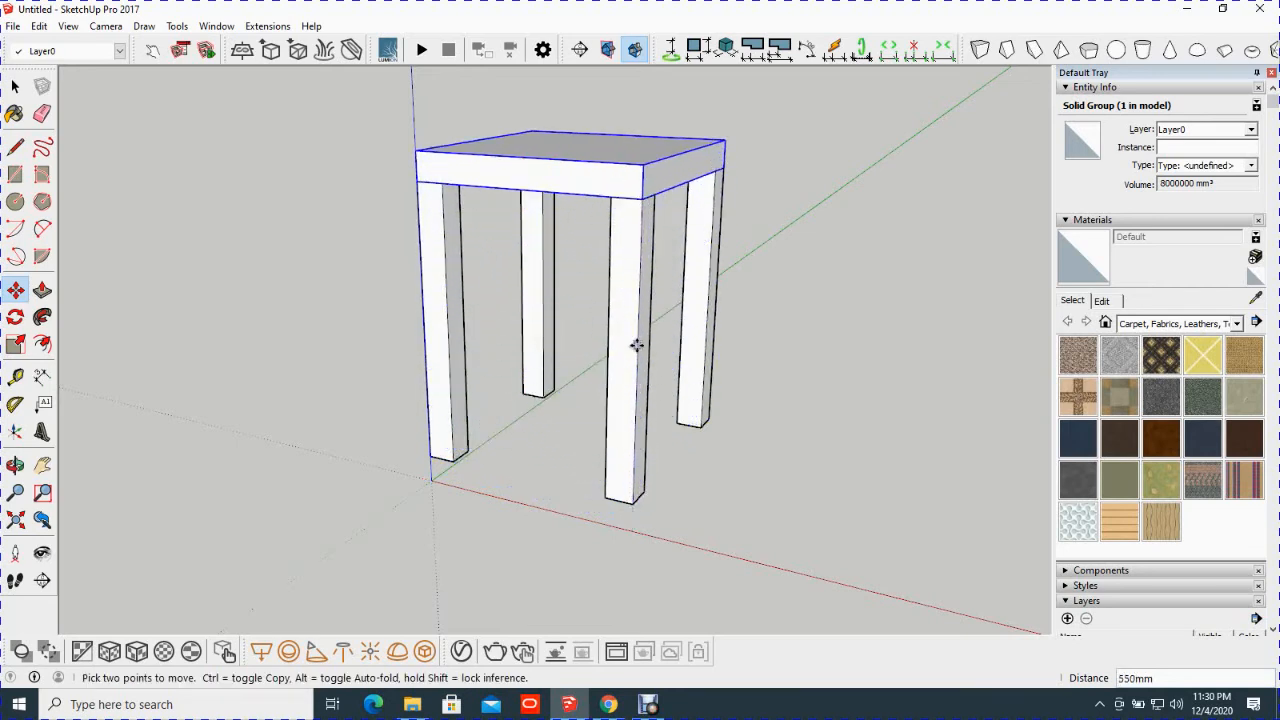
Select the slab and all four posts and move them down 50 mm, placing the corner post's base at the origin.
{"action": "key", "text": "space"}
{"action": "left_click_drag", "start_coordinate": [353, 93], "coordinate": [780, 540]}
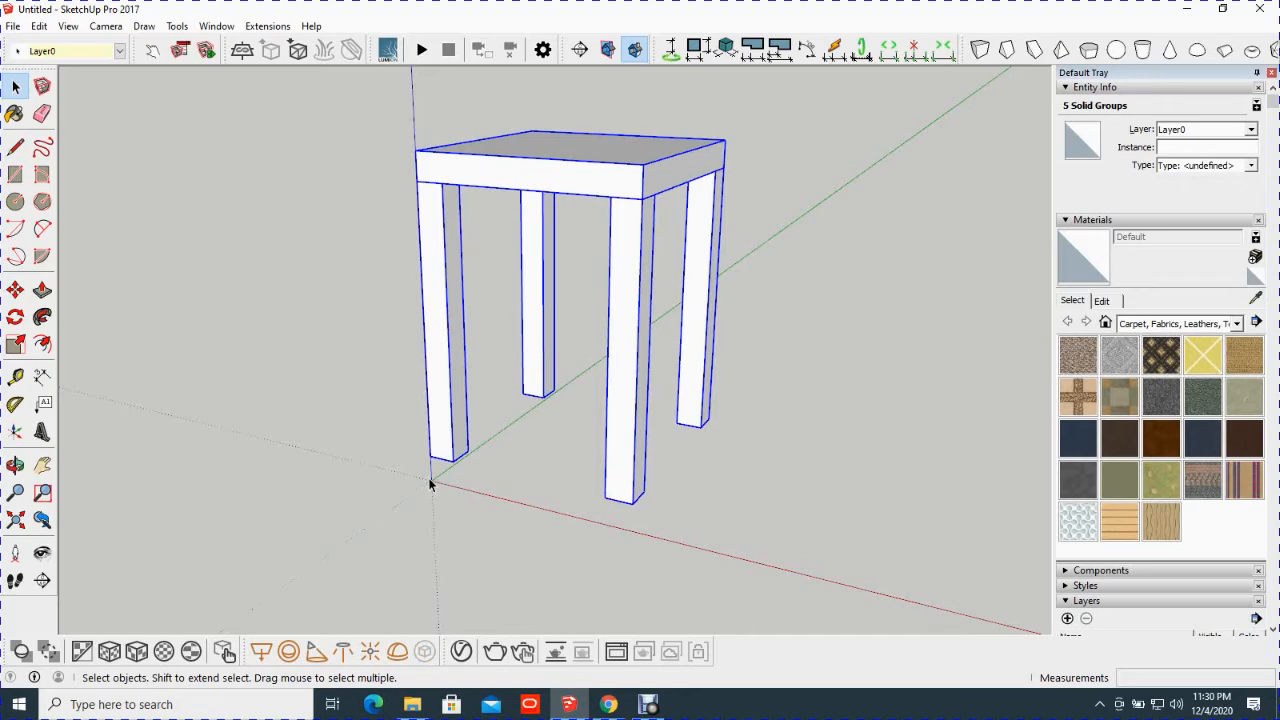
{"action": "key", "text": "m"}
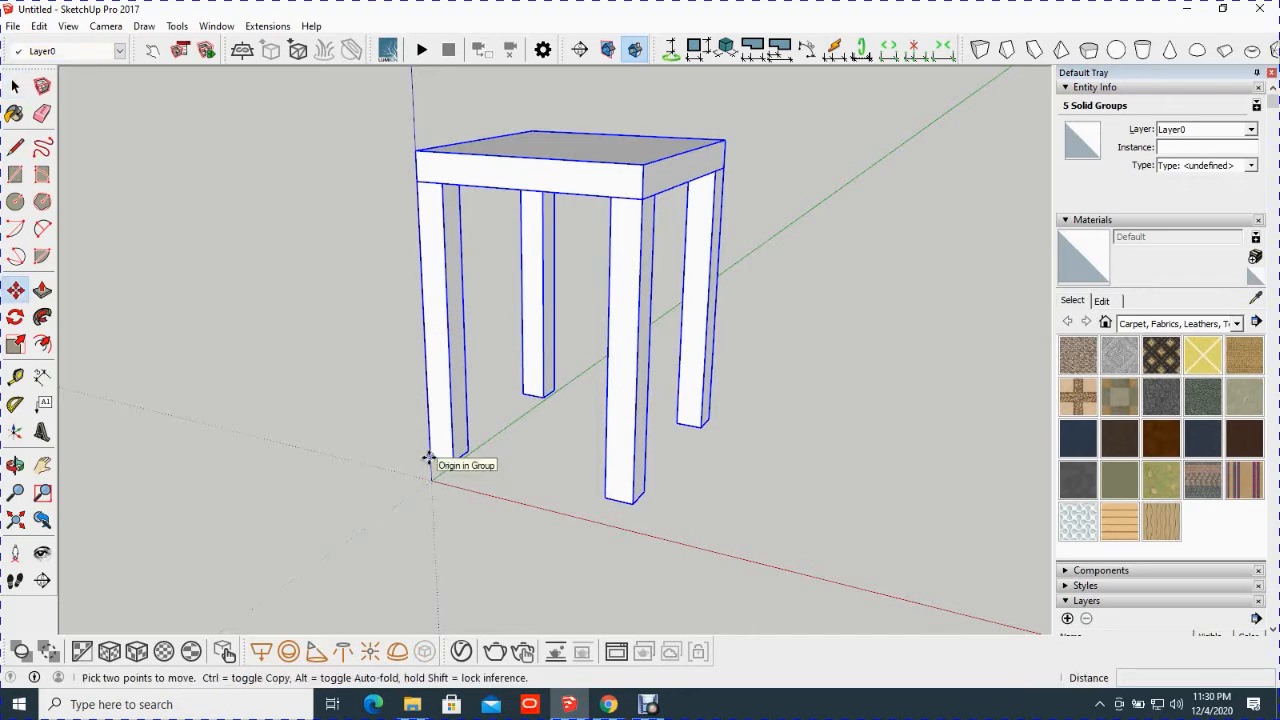
{"action": "left_click", "coordinate": [428, 458]}
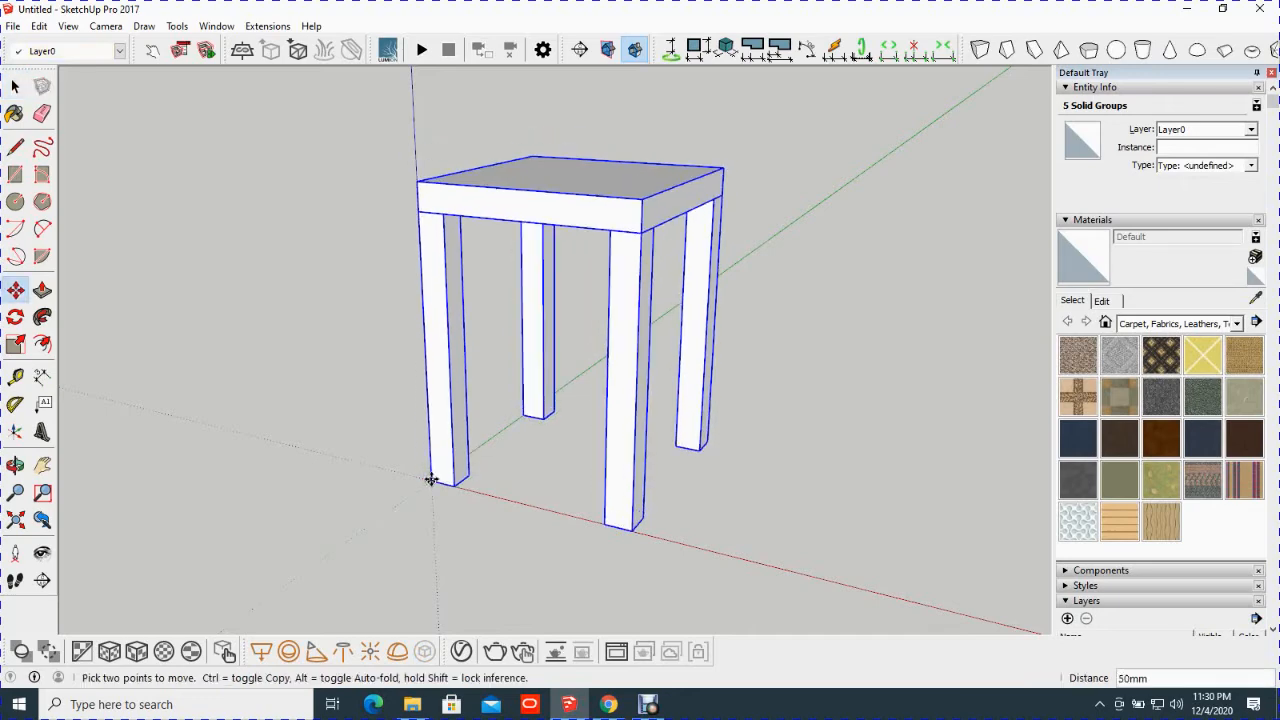
{"action": "left_click", "coordinate": [431, 479]}
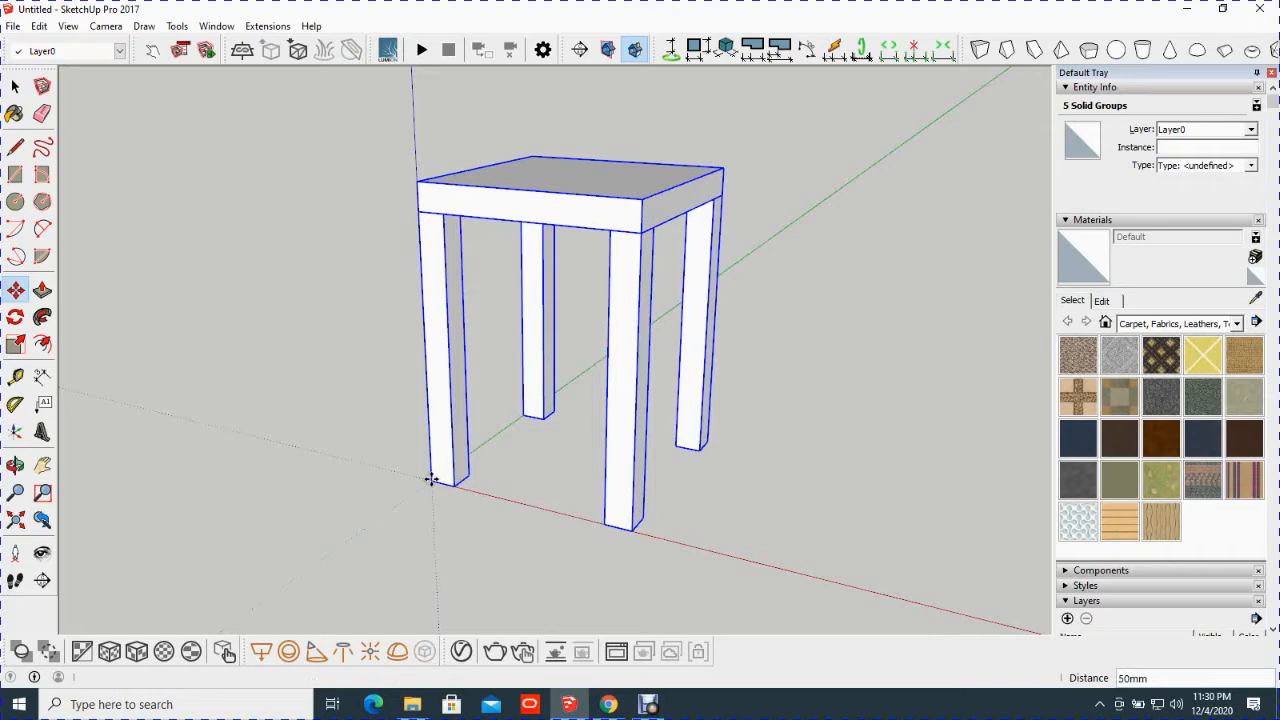
{"action": "key", "text": "space"}
{"action": "middle_click_drag", "start_coordinate": [640, 554], "coordinate": [635, 605]}
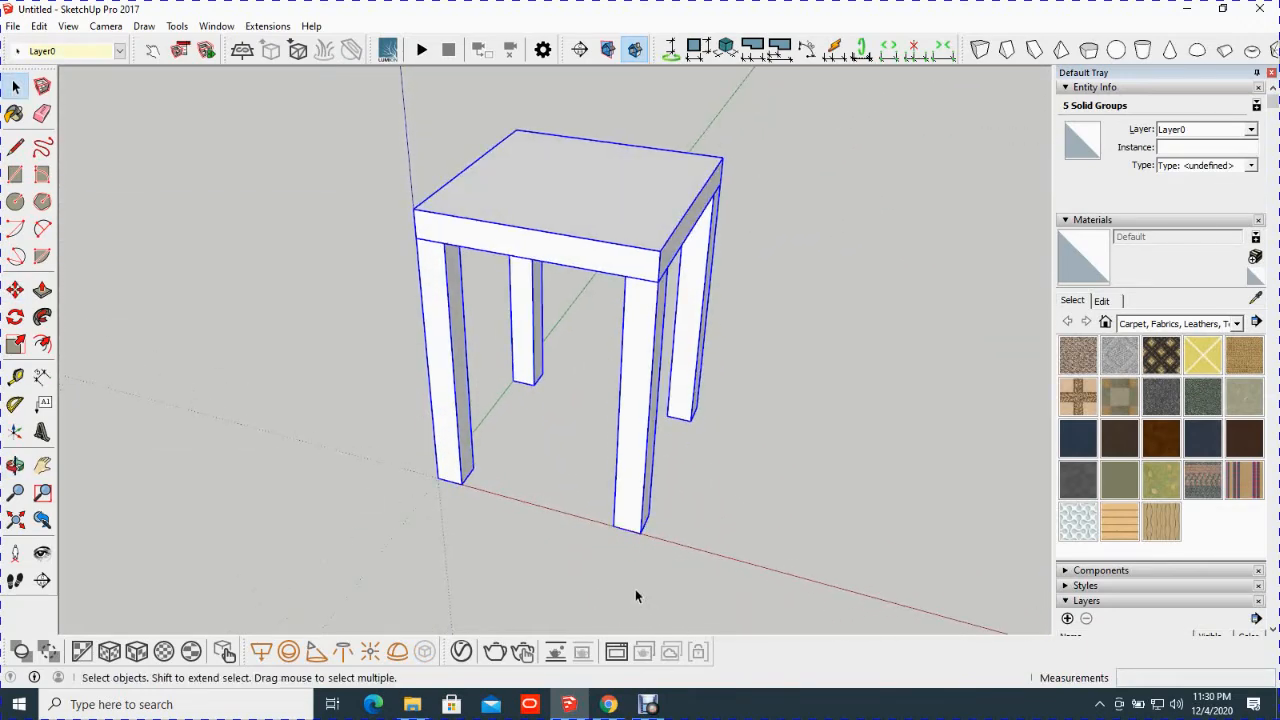
{"action": "scroll", "coordinate": [620, 530], "scroll_direction": "down", "scroll_amount": 2}
{"action": "middle_click_drag", "start_coordinate": [620, 528], "coordinate": [561, 457]}
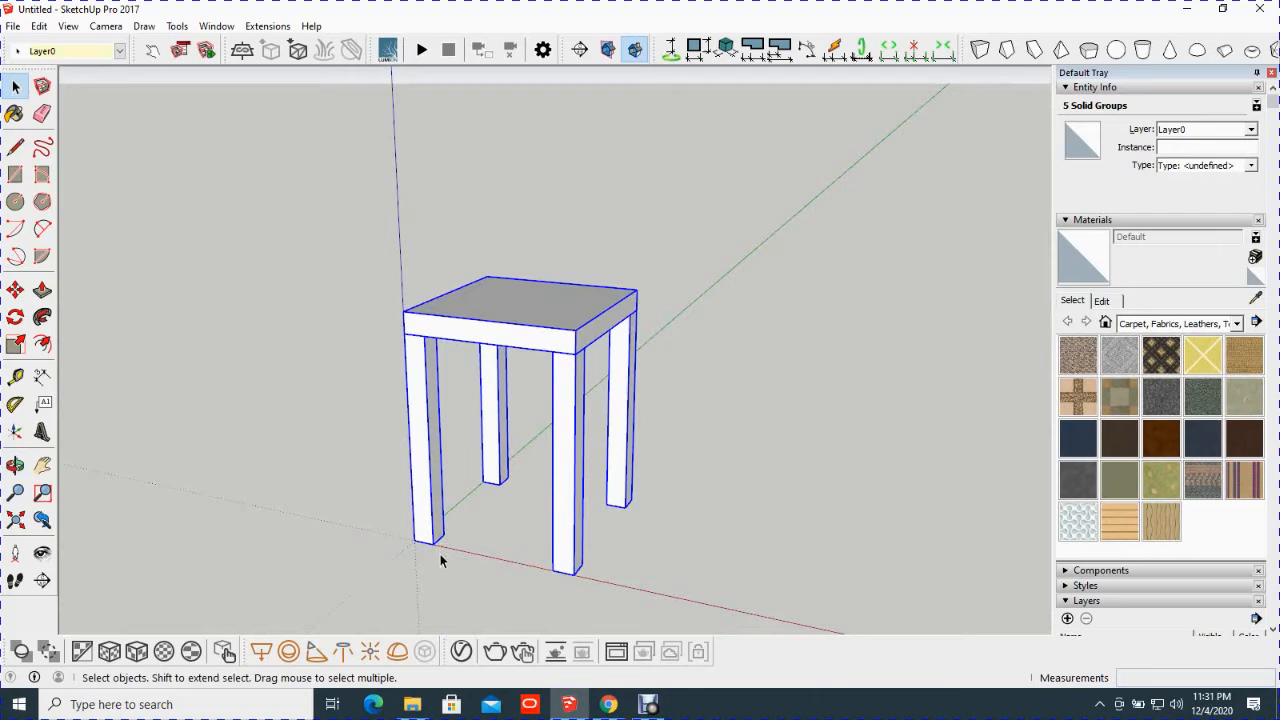
{"action": "scroll", "coordinate": [440, 550], "scroll_direction": "up", "scroll_amount": 5}
{"action": "scroll", "coordinate": [434, 540], "scroll_direction": "down", "scroll_amount": 4}
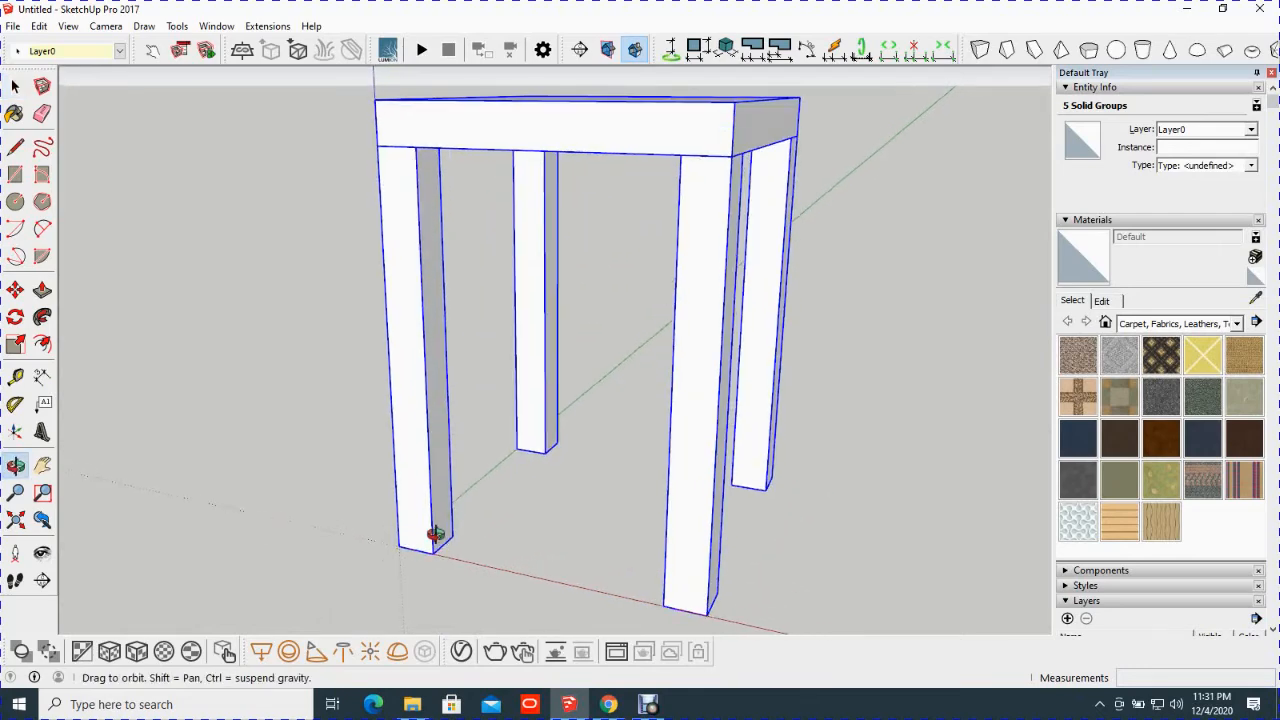
Select the two legs farthest from the origin along the green axis and copy them 550 mm up, snapping the base corner to the seat's top corner.
{"action": "middle_click_drag", "start_coordinate": [623, 537], "coordinate": [518, 531]}
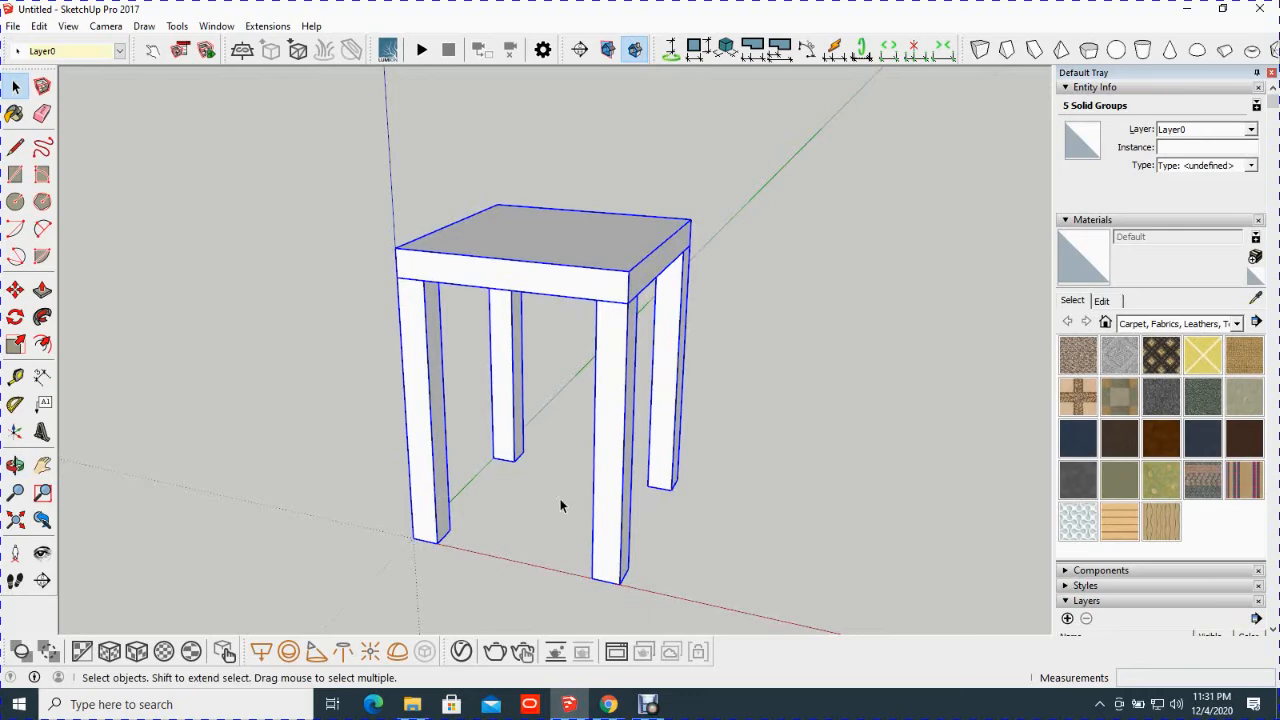
{"action": "middle_click_drag", "start_coordinate": [623, 500], "coordinate": [600, 543]}
{"action": "scroll", "coordinate": [600, 540], "scroll_direction": "down", "scroll_amount": 2}
{"action": "middle_click_drag", "start_coordinate": [600, 472], "coordinate": [163, 409]}
{"action": "scroll", "coordinate": [535, 388], "scroll_direction": "up", "scroll_amount": 2}
{"action": "middle_click_drag", "start_coordinate": [623, 417], "coordinate": [390, 410]}
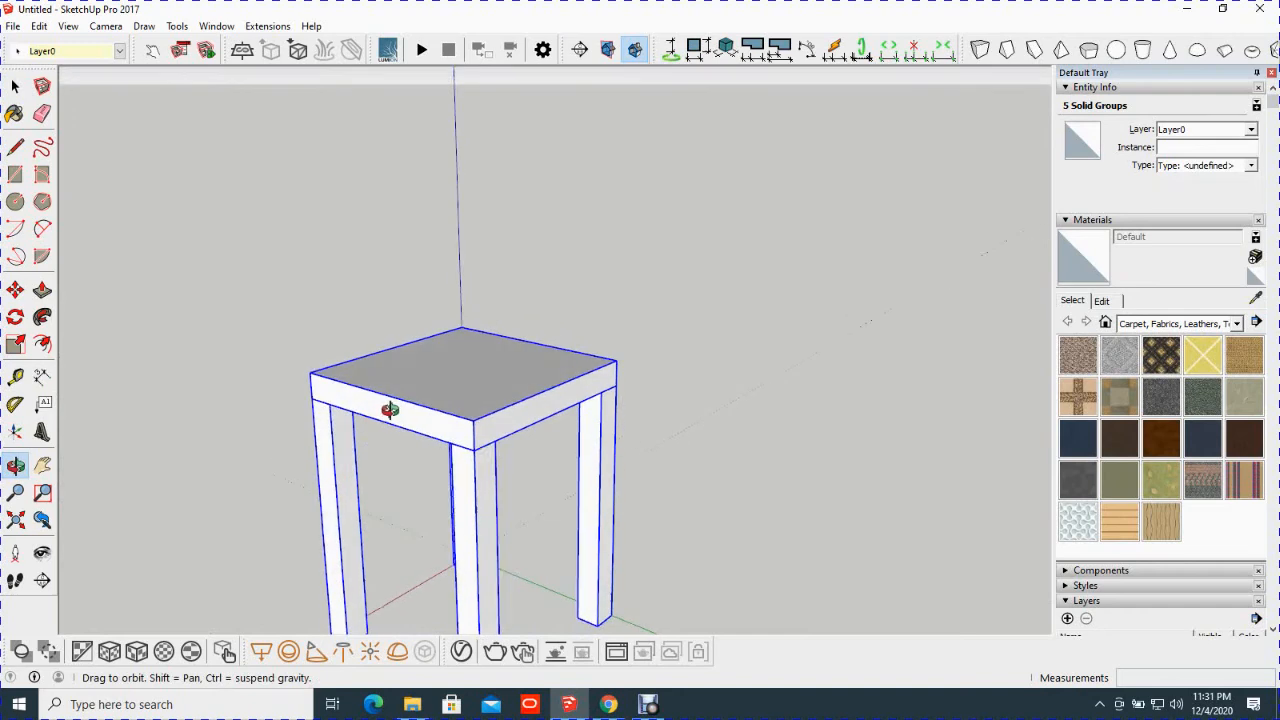
{"action": "left_click", "coordinate": [487, 516]}
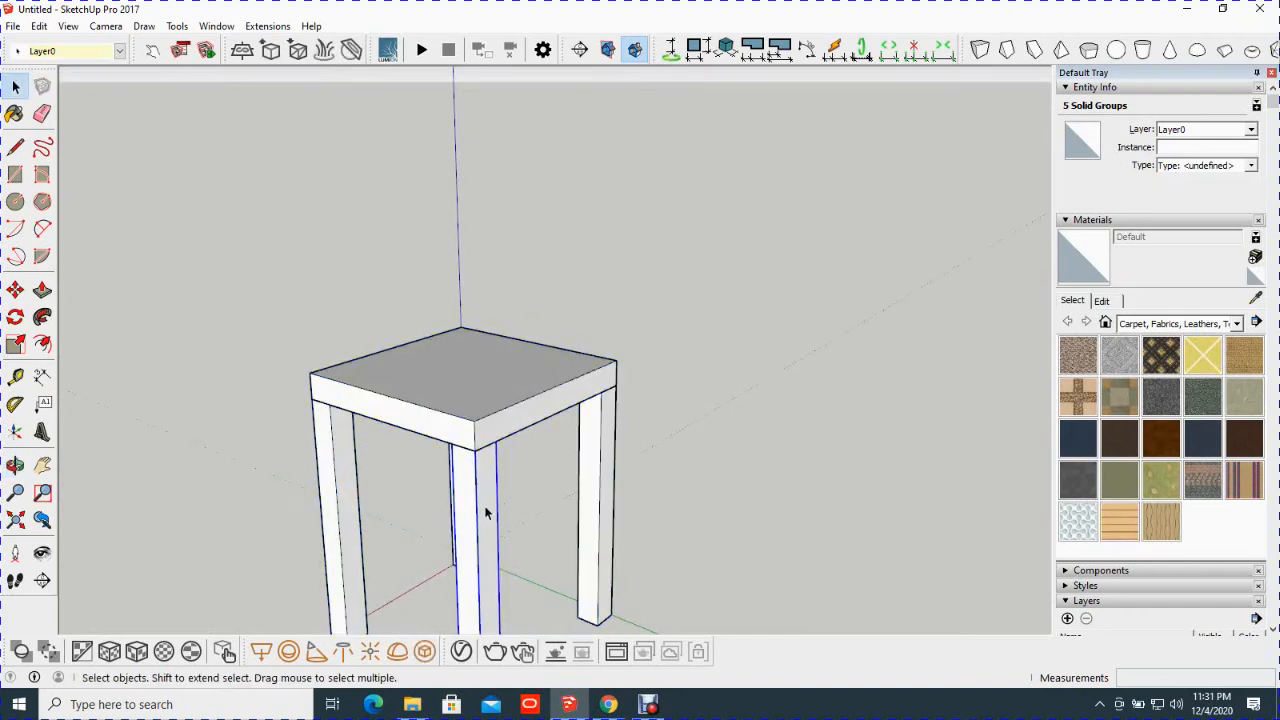
{"action": "left_click", "coordinate": [602, 515], "text": "shift"}
{"action": "middle_click_drag", "start_coordinate": [602, 515], "coordinate": [633, 430]}
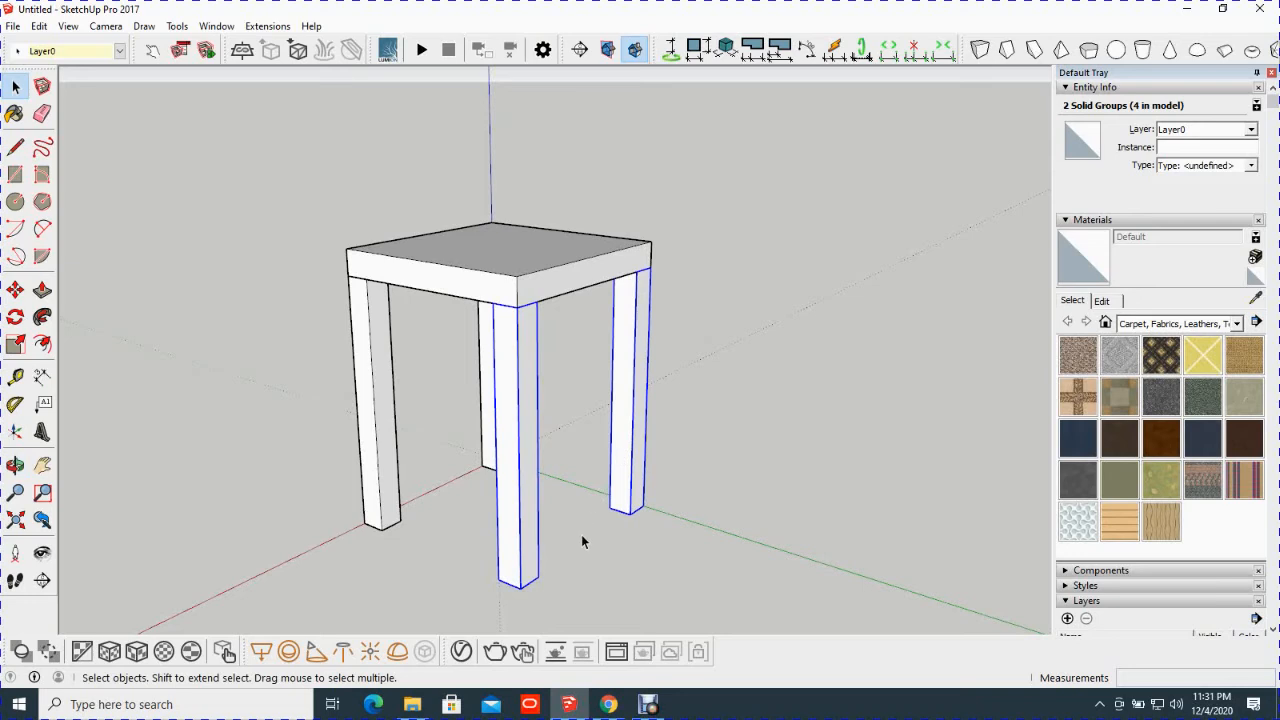
{"action": "key", "text": "m"}
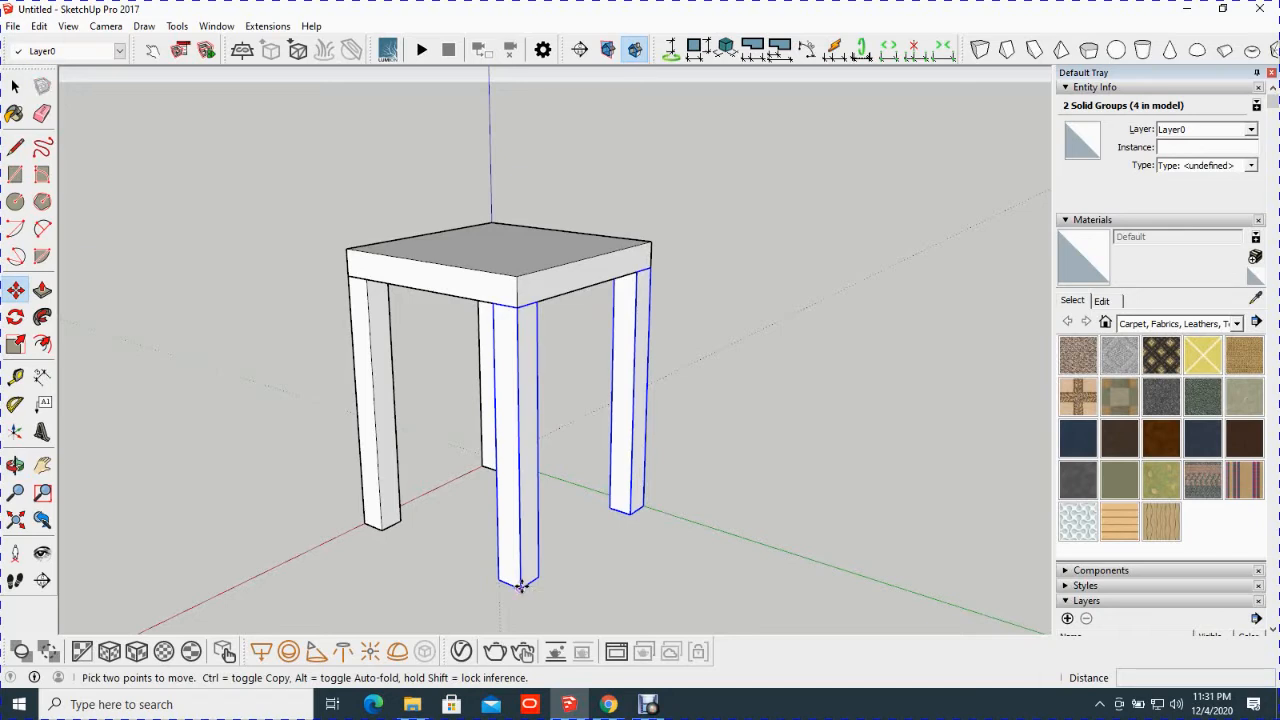
{"action": "key", "text": "ctrl"}
{"action": "left_click", "coordinate": [520, 585]}
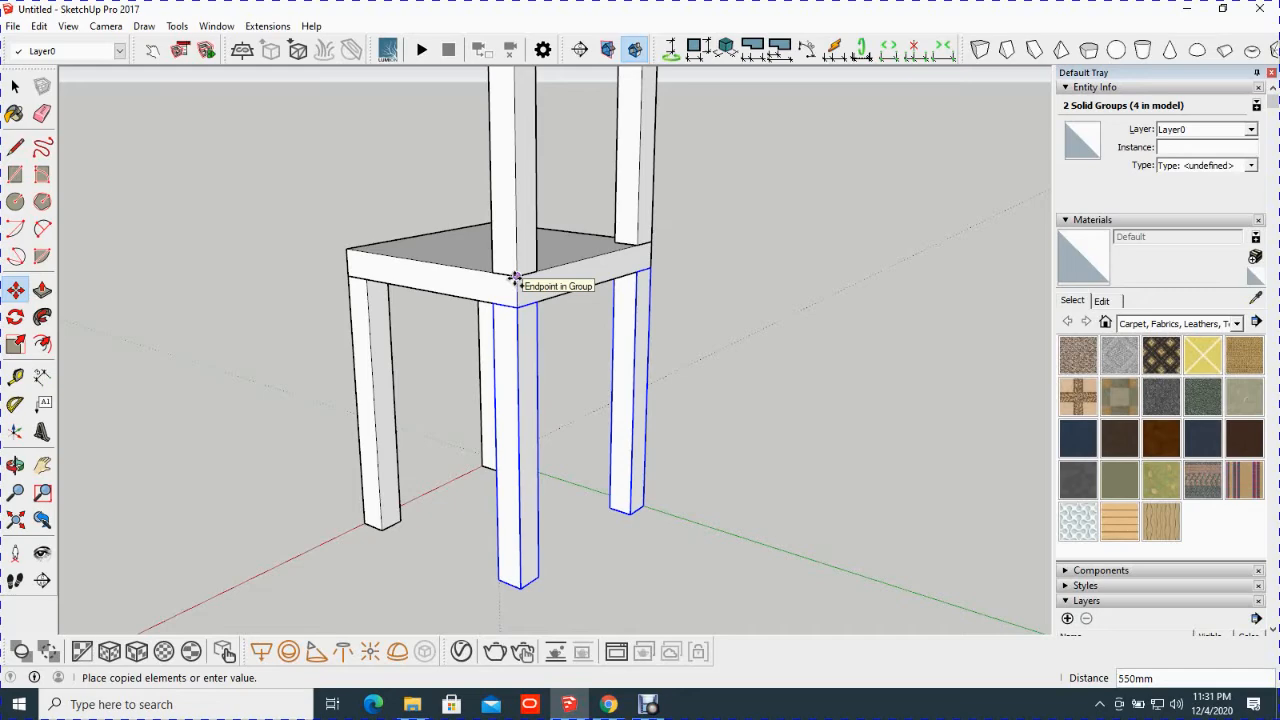
{"action": "left_click", "coordinate": [516, 279]}
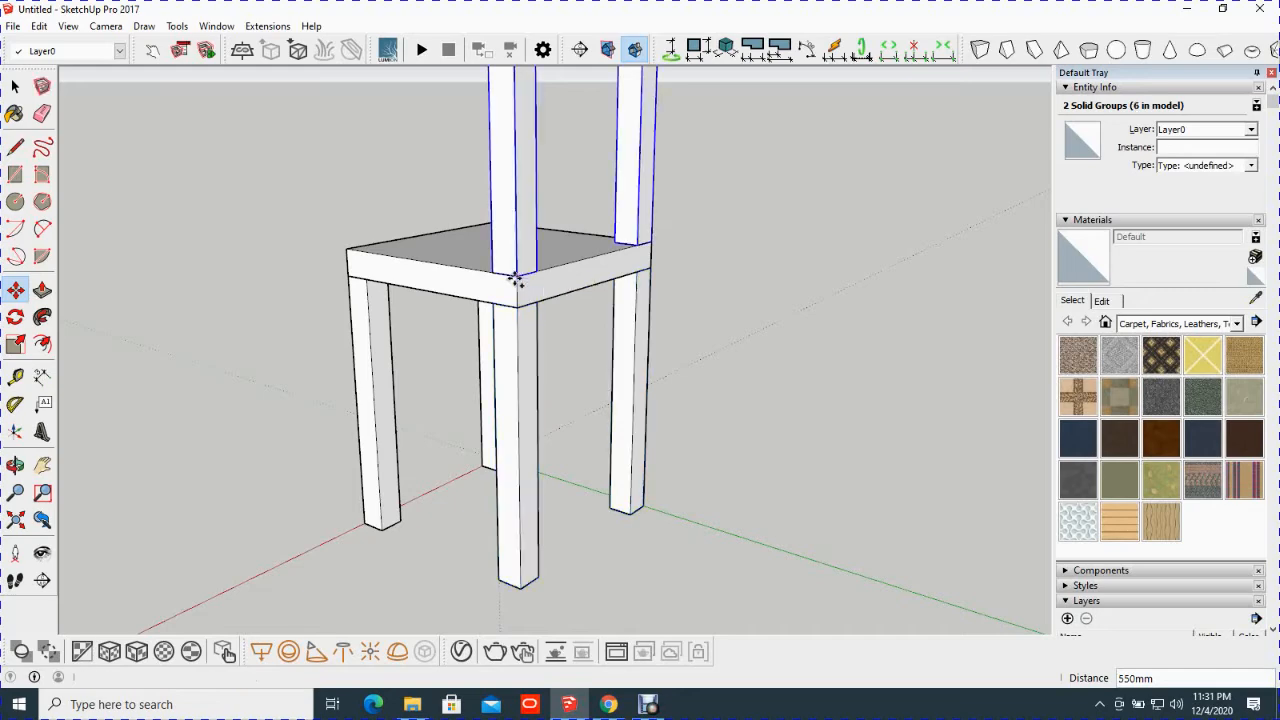
{"action": "key", "text": "space"}
Draw a 100 × 50 mm rectangle on the inner face of one backrest post, starting from its top corner.
{"action": "middle_click_drag", "start_coordinate": [434, 278], "coordinate": [609, 389]}
{"action": "middle_click_drag", "start_coordinate": [571, 348], "coordinate": [491, 346]}
{"action": "middle_click_drag", "start_coordinate": [571, 527], "coordinate": [537, 594]}
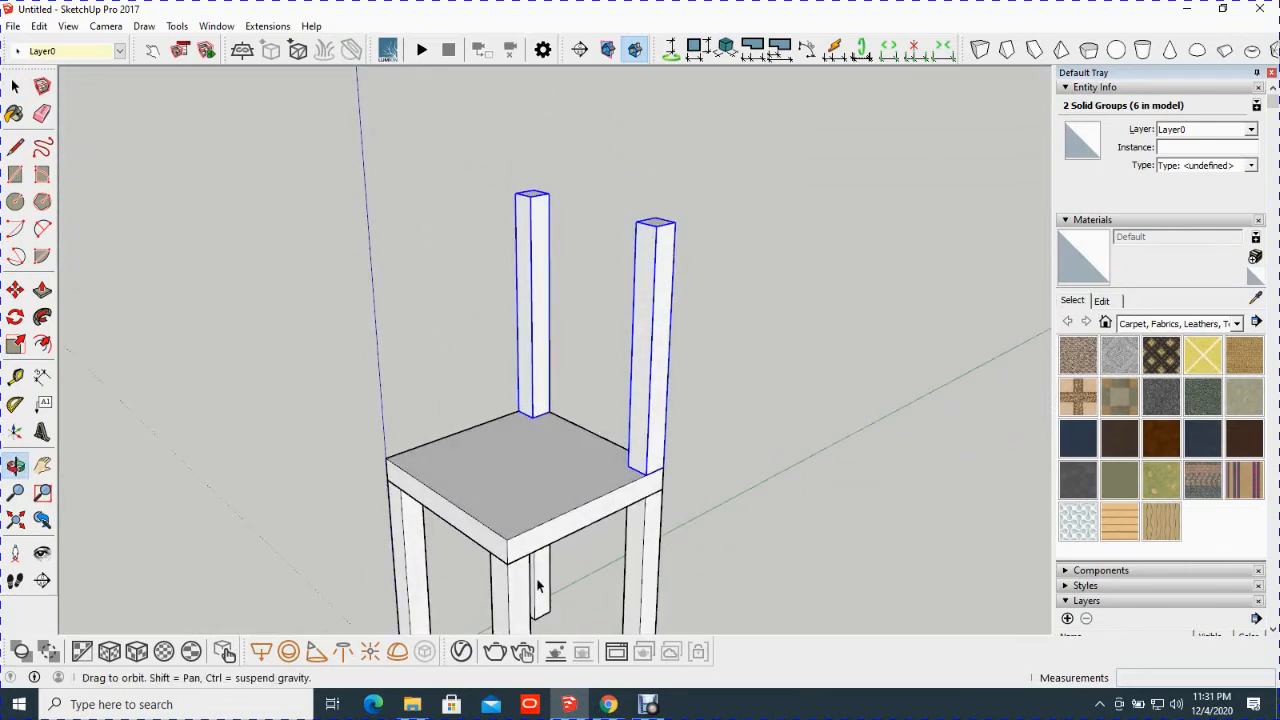
{"action": "scroll", "coordinate": [530, 215], "scroll_direction": "up", "scroll_amount": 3}
{"action": "scroll", "coordinate": [535, 227], "scroll_direction": "up", "scroll_amount": 2}
{"action": "middle_click_drag", "start_coordinate": [554, 277], "coordinate": [560, 243]}
{"action": "scroll", "coordinate": [573, 210], "scroll_direction": "up", "scroll_amount": 2}
{"action": "scroll", "coordinate": [573, 210], "scroll_direction": "up", "scroll_amount": 1}
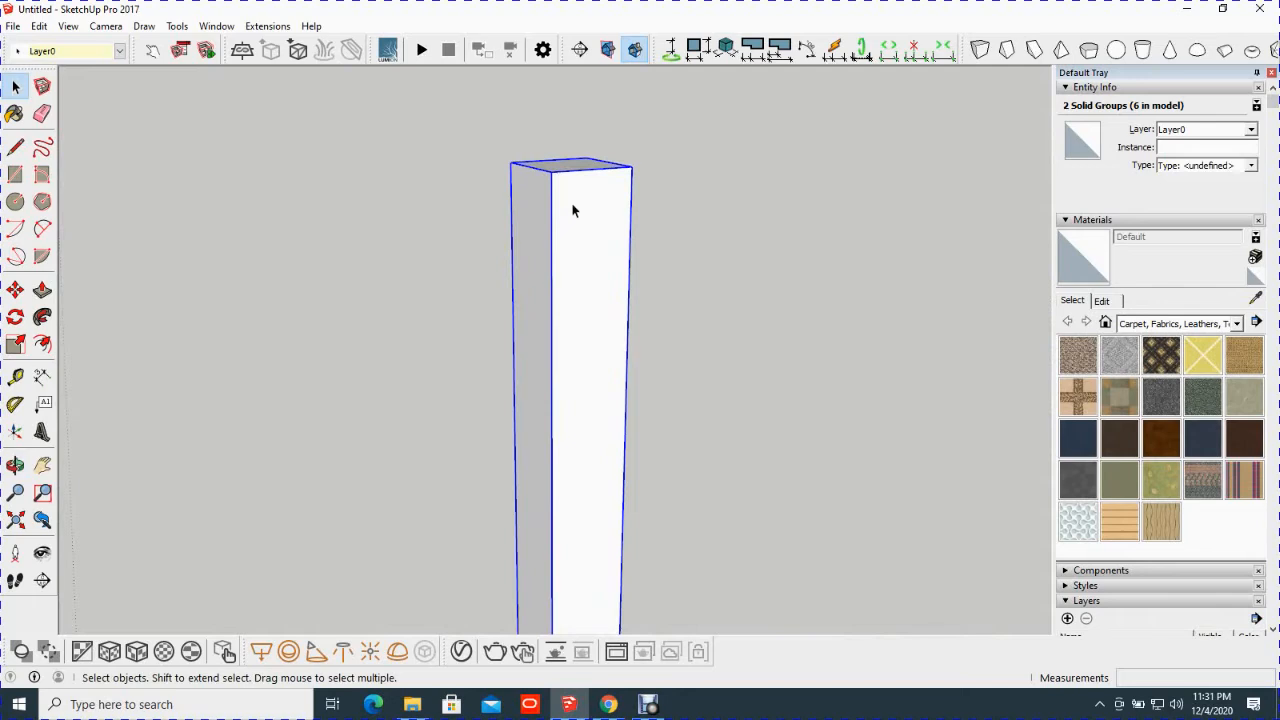
{"action": "left_click", "coordinate": [15, 176]}
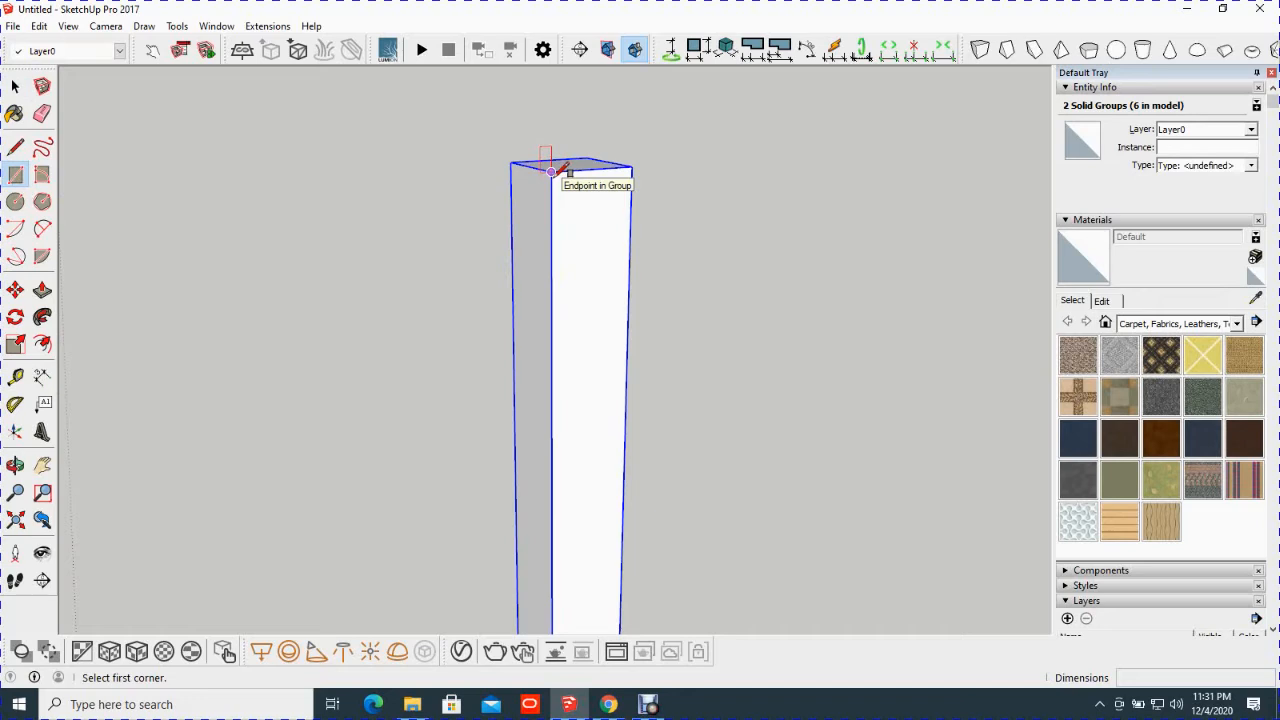
{"action": "scroll", "coordinate": [545, 170], "scroll_direction": "down", "scroll_amount": 5}
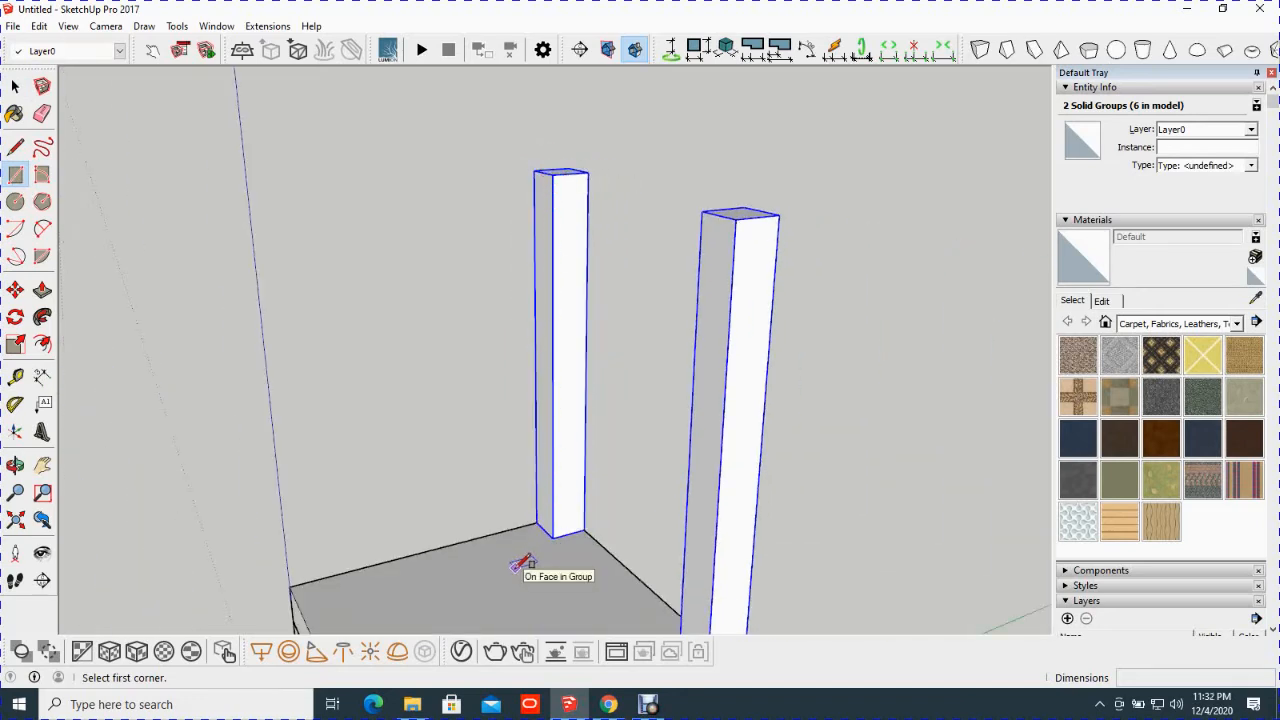
{"action": "scroll", "coordinate": [522, 565], "scroll_direction": "up", "scroll_amount": 4}
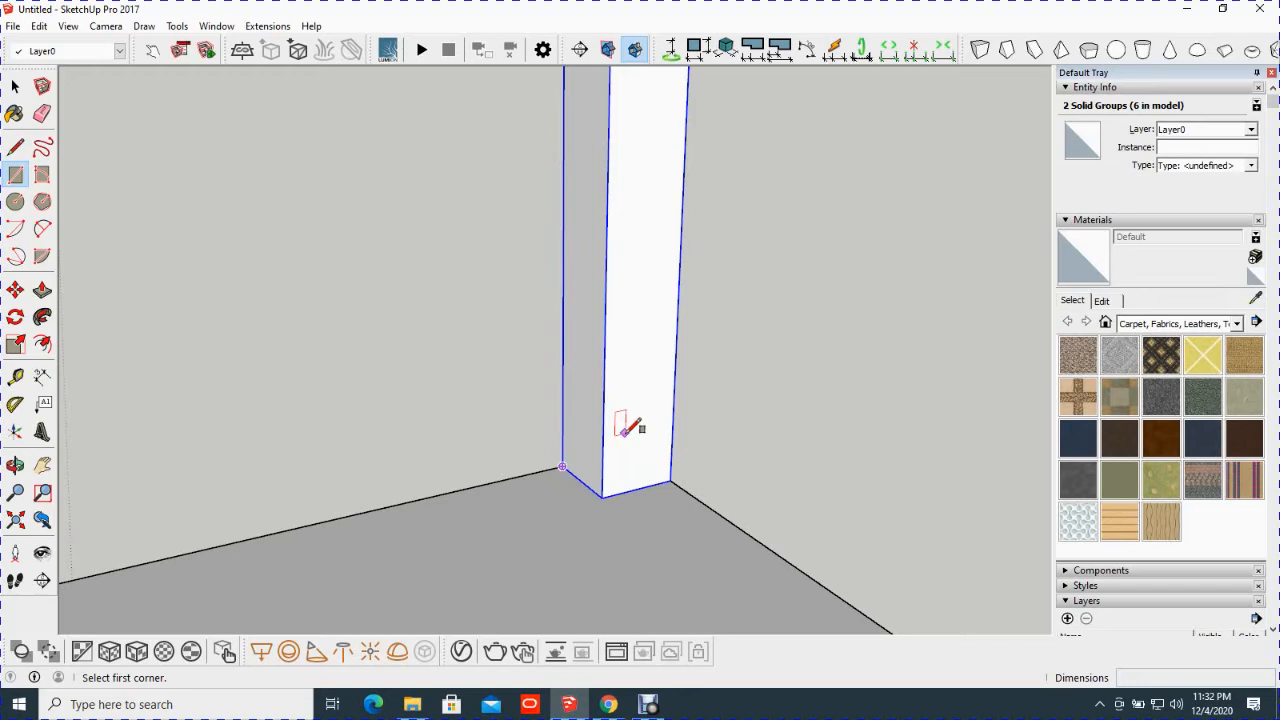
{"action": "middle_click_drag", "start_coordinate": [624, 435], "coordinate": [786, 447]}
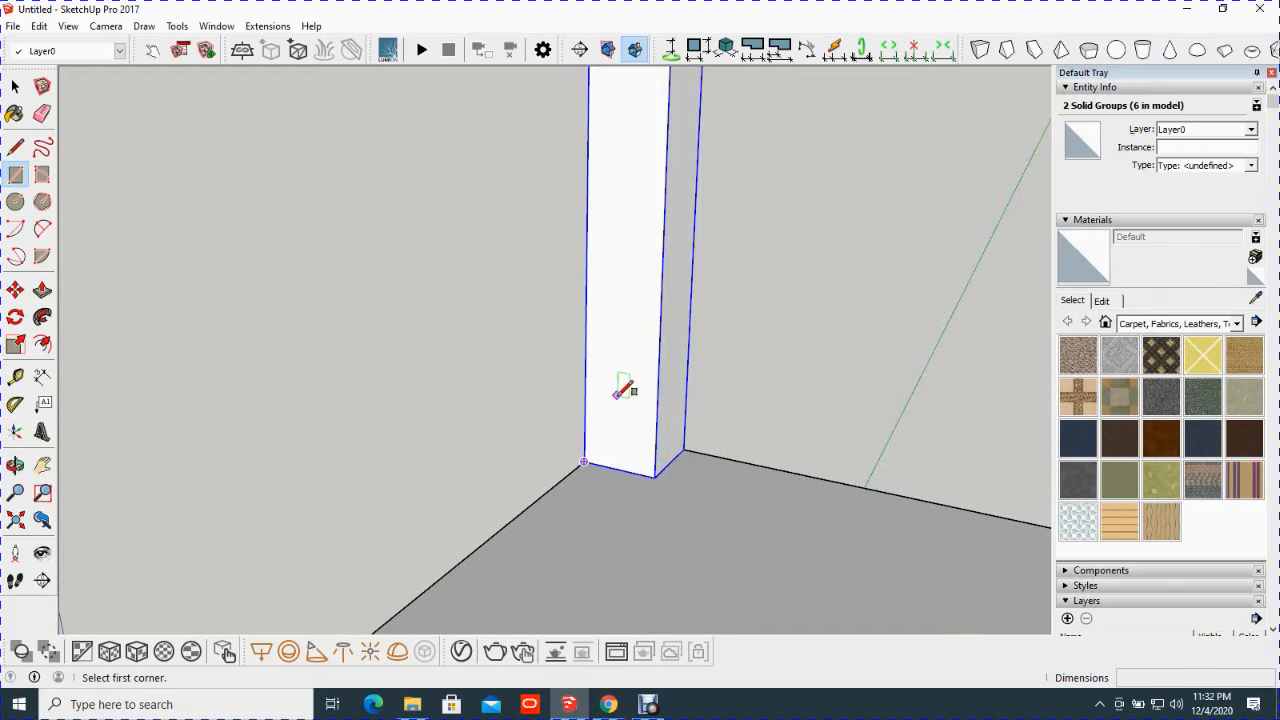
{"action": "key", "text": "o"}
{"action": "left_click_drag", "start_coordinate": [691, 480], "coordinate": [431, 568]}
{"action": "scroll", "coordinate": [538, 511], "scroll_direction": "down", "scroll_amount": 2}
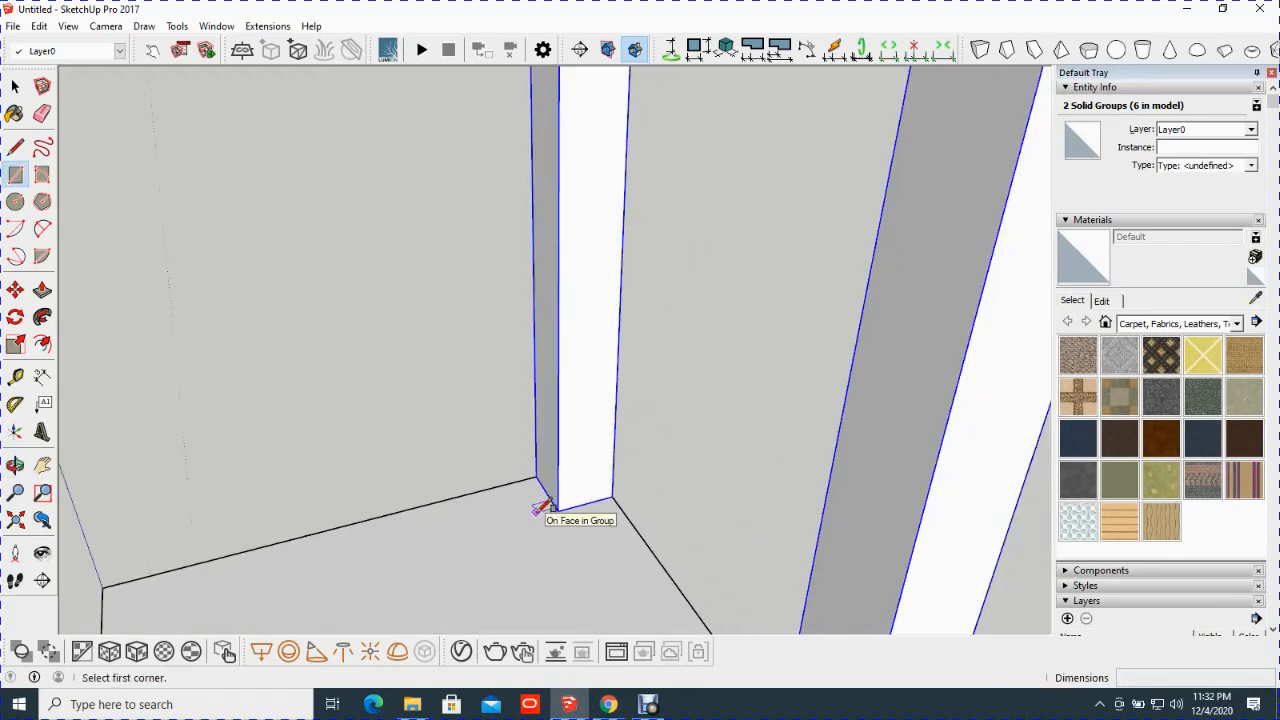
{"action": "middle_click_drag", "start_coordinate": [584, 265], "coordinate": [606, 480], "text": "shift"}
{"action": "key", "text": "r"}
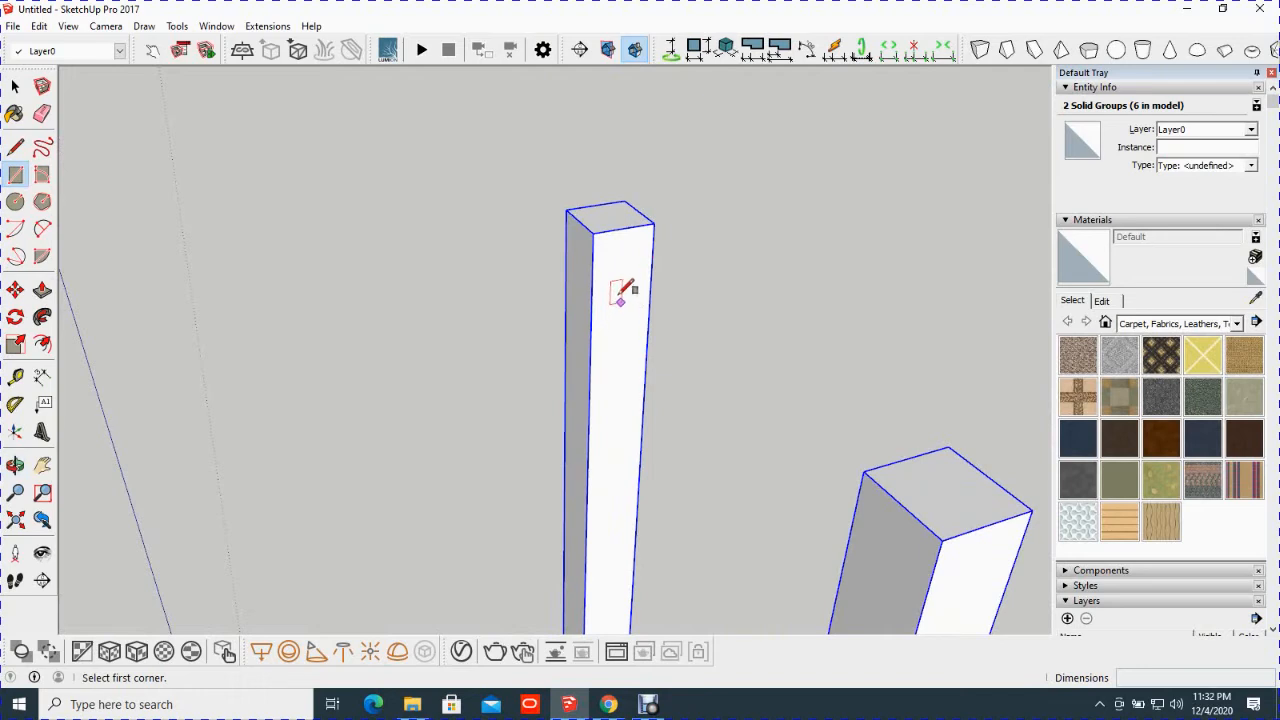
{"action": "scroll", "coordinate": [614, 250], "scroll_direction": "up", "scroll_amount": 3}
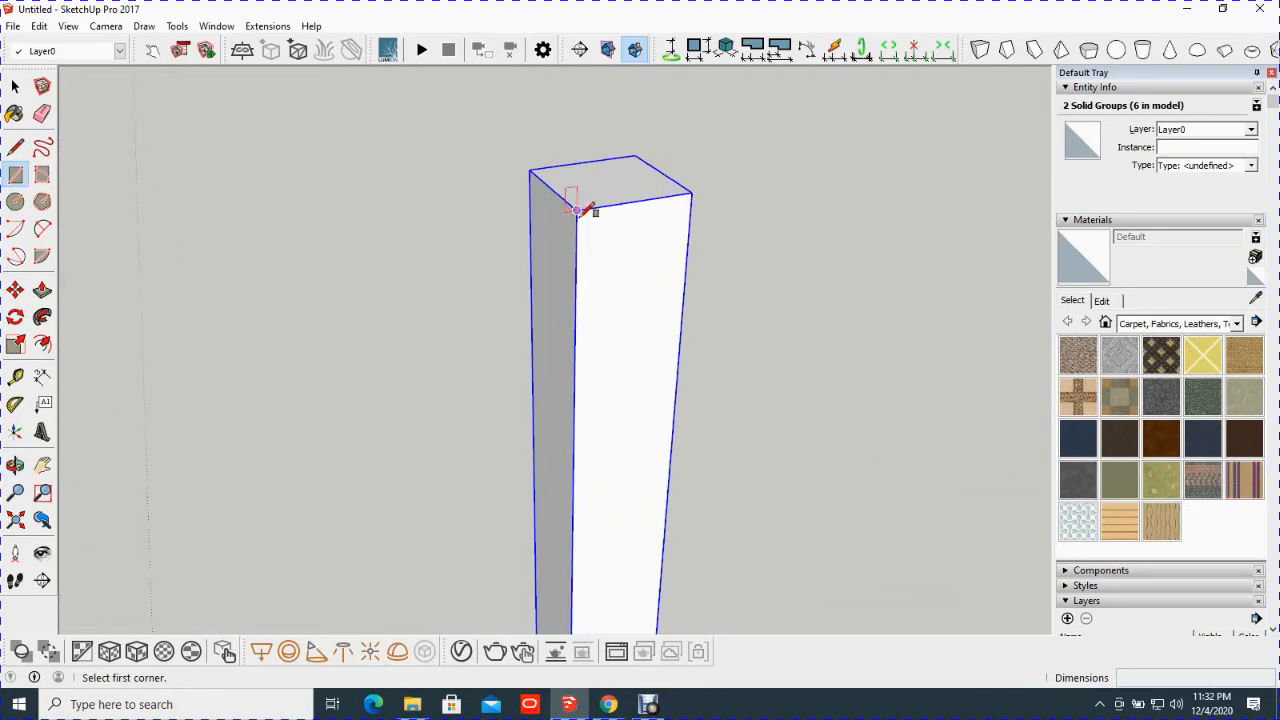
{"action": "left_click", "coordinate": [576, 209]}
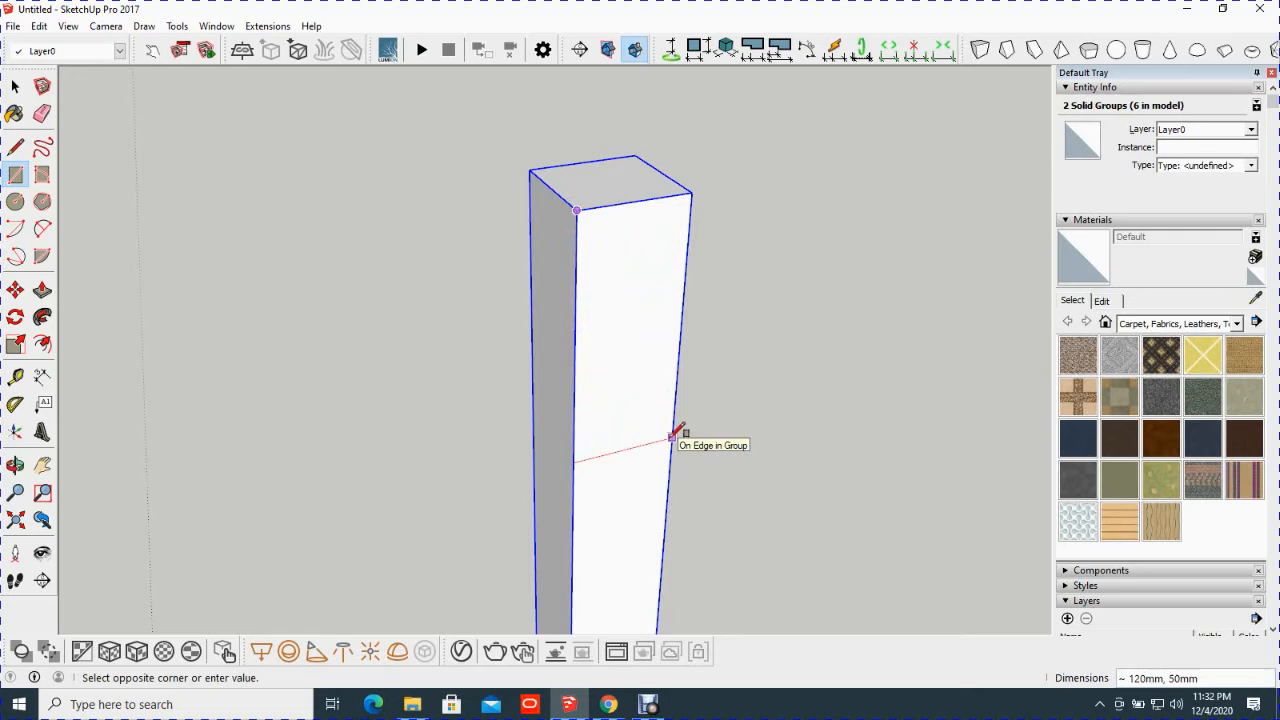
{"action": "type", "text": "00,50"}
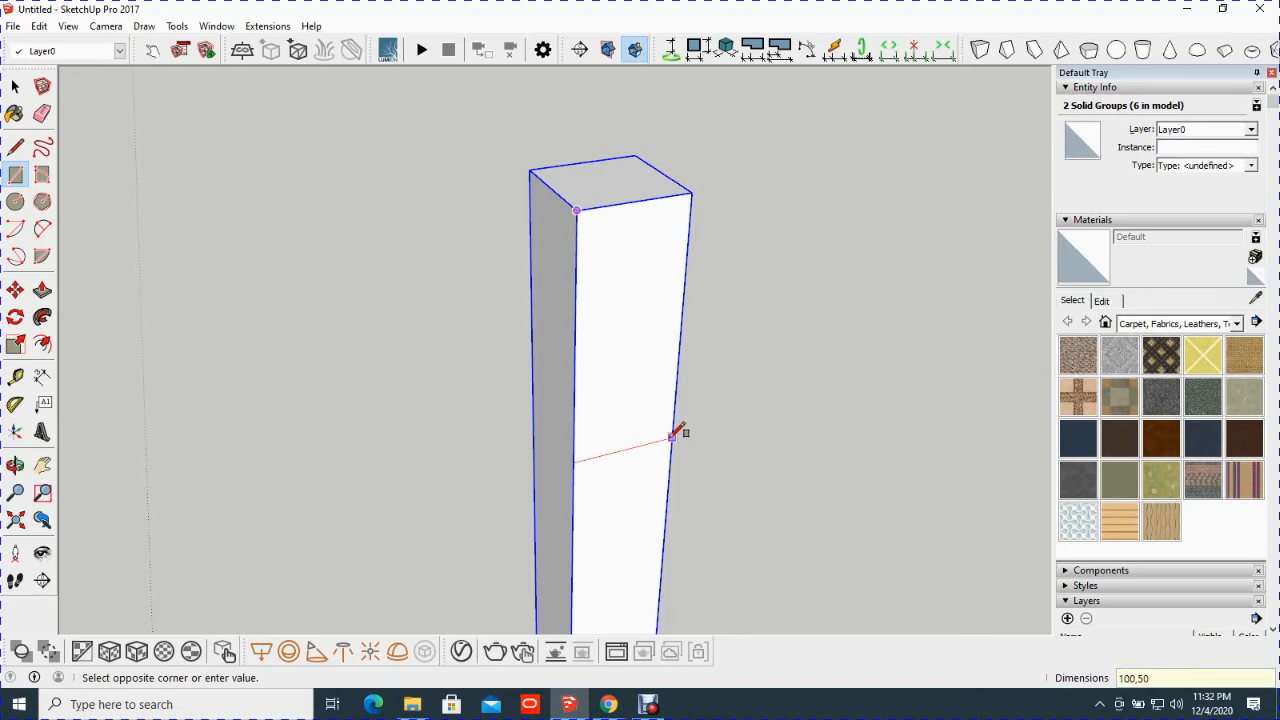
{"action": "key", "text": "Return"}
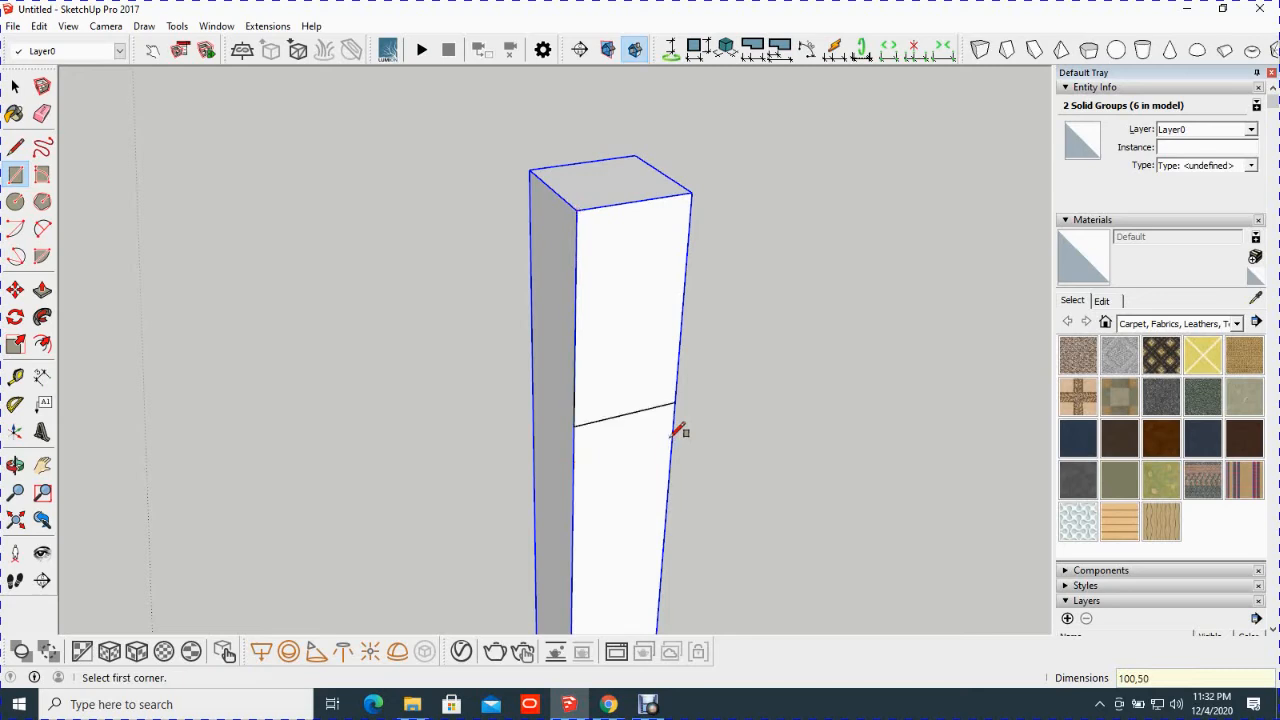
{"action": "key", "text": "space"}
Push/Pull the rectangle 300 mm across to the other backrest post to form the top rail.
{"action": "middle_click_drag", "start_coordinate": [652, 367], "coordinate": [617, 392]}
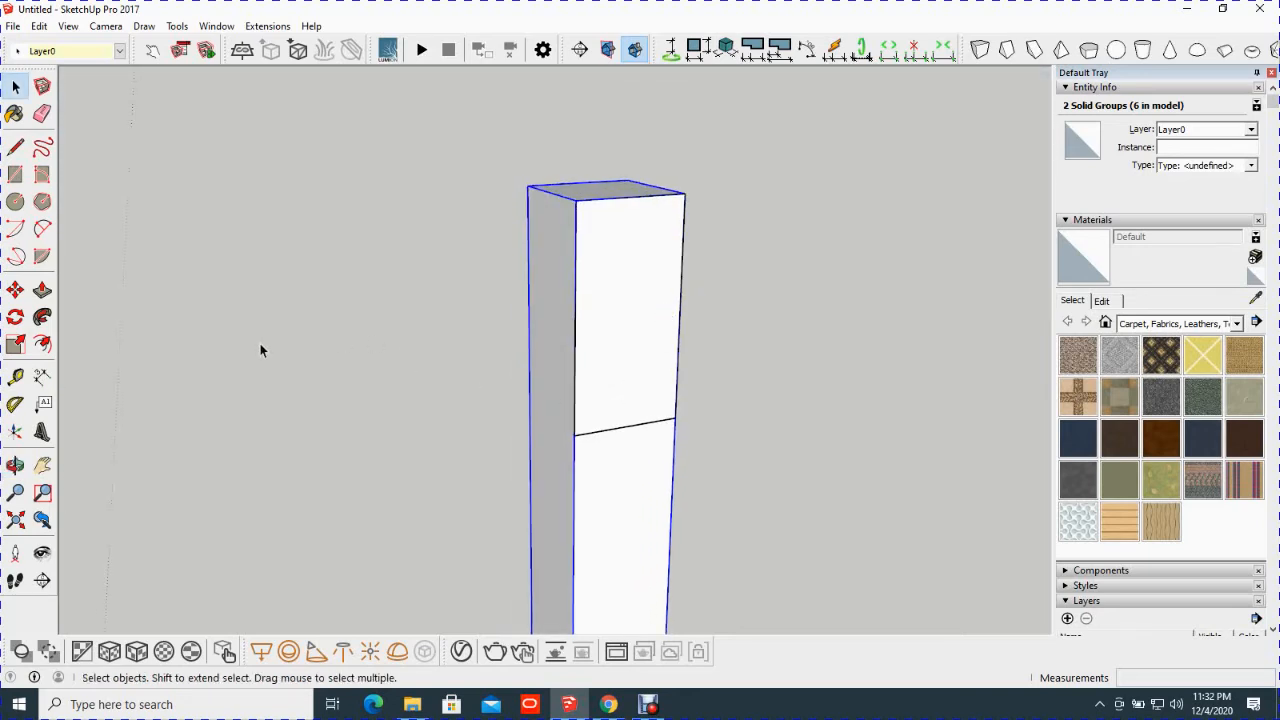
{"action": "left_click", "coordinate": [42, 290]}
{"action": "left_click", "coordinate": [600, 347]}
{"action": "scroll", "coordinate": [620, 375], "scroll_direction": "down", "scroll_amount": 6}
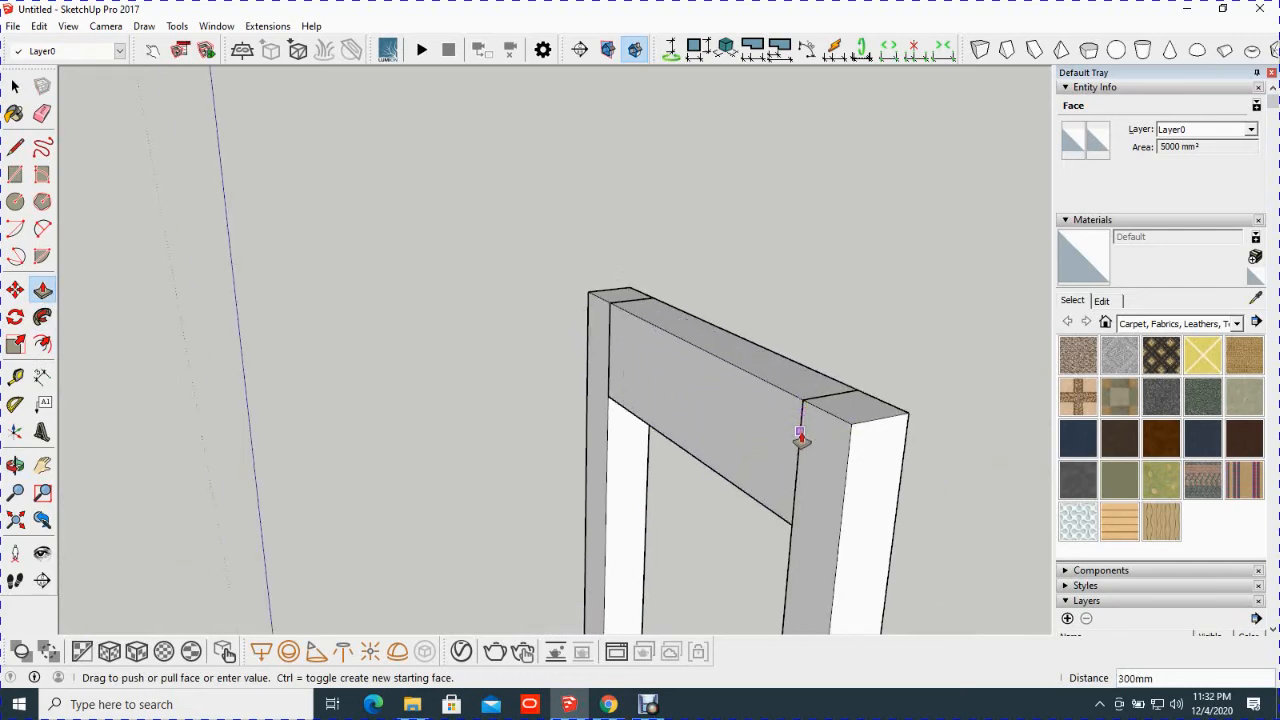
{"action": "scroll", "coordinate": [800, 437], "scroll_direction": "up", "scroll_amount": 2}
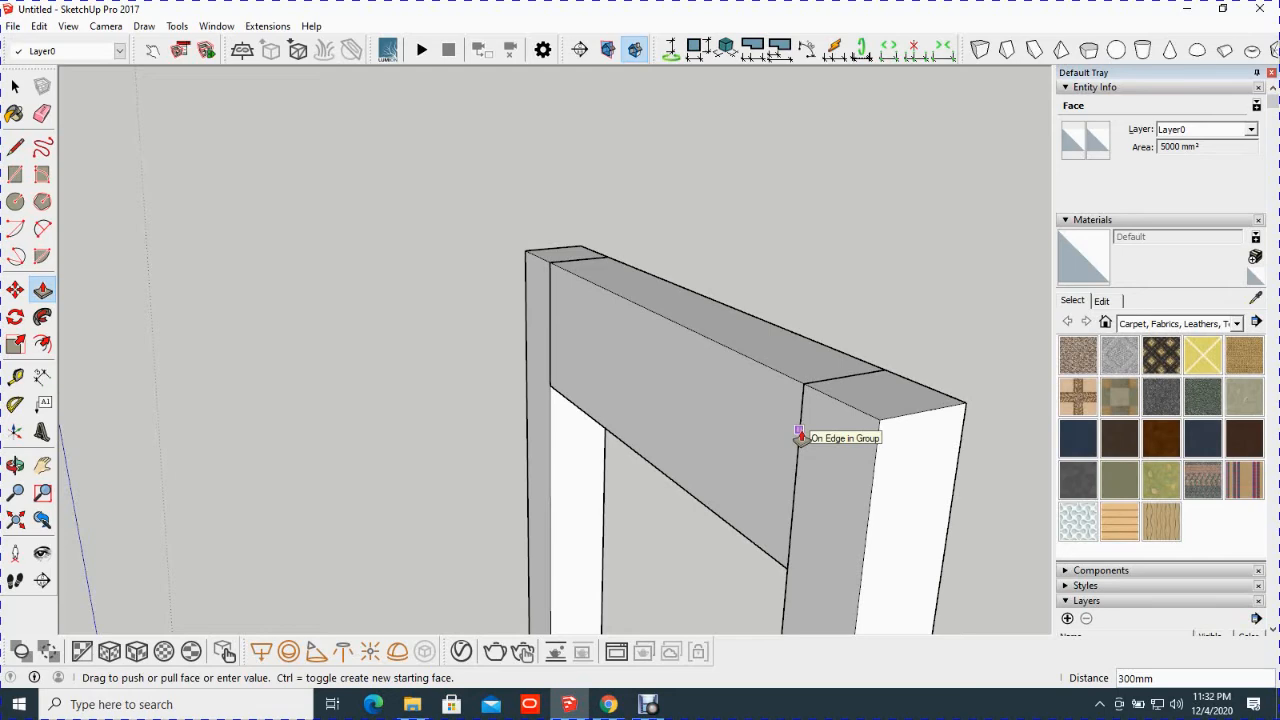
{"action": "left_click", "coordinate": [800, 437]}
{"action": "key", "text": "space"}
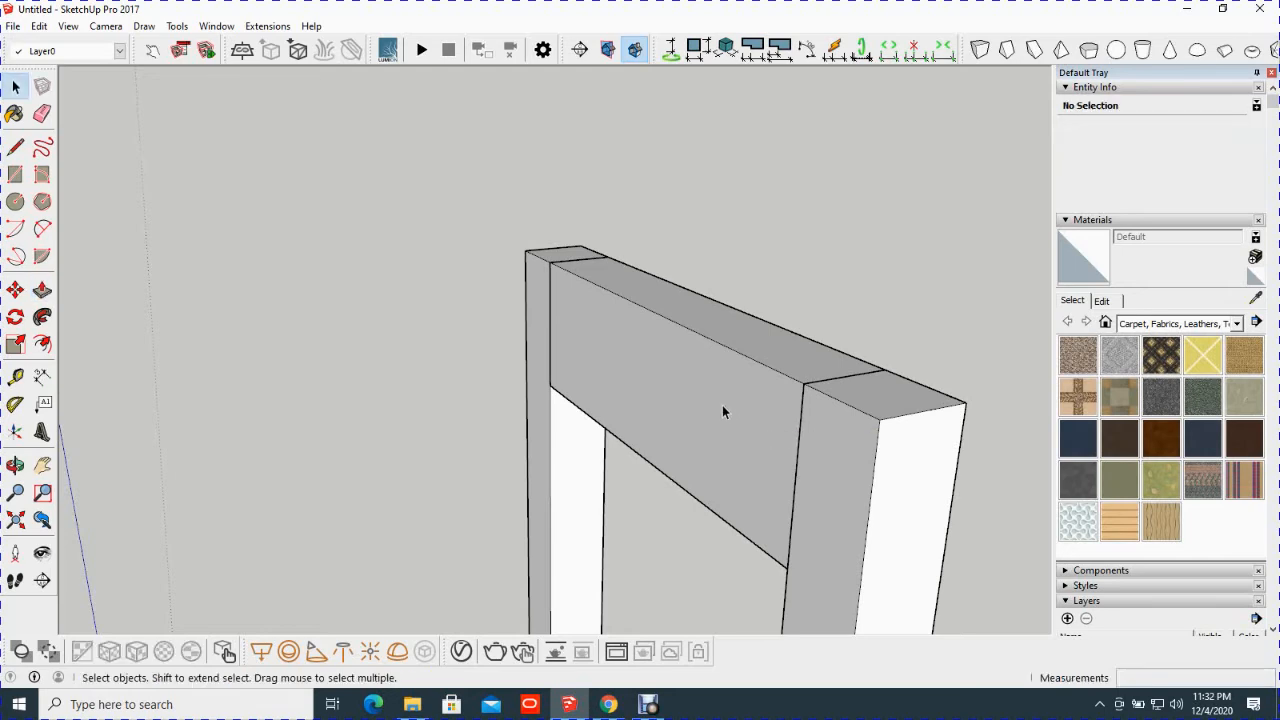
Select all connected faces and edges of the top rail and make them a group.
{"action": "triple_click", "coordinate": [716, 405]}
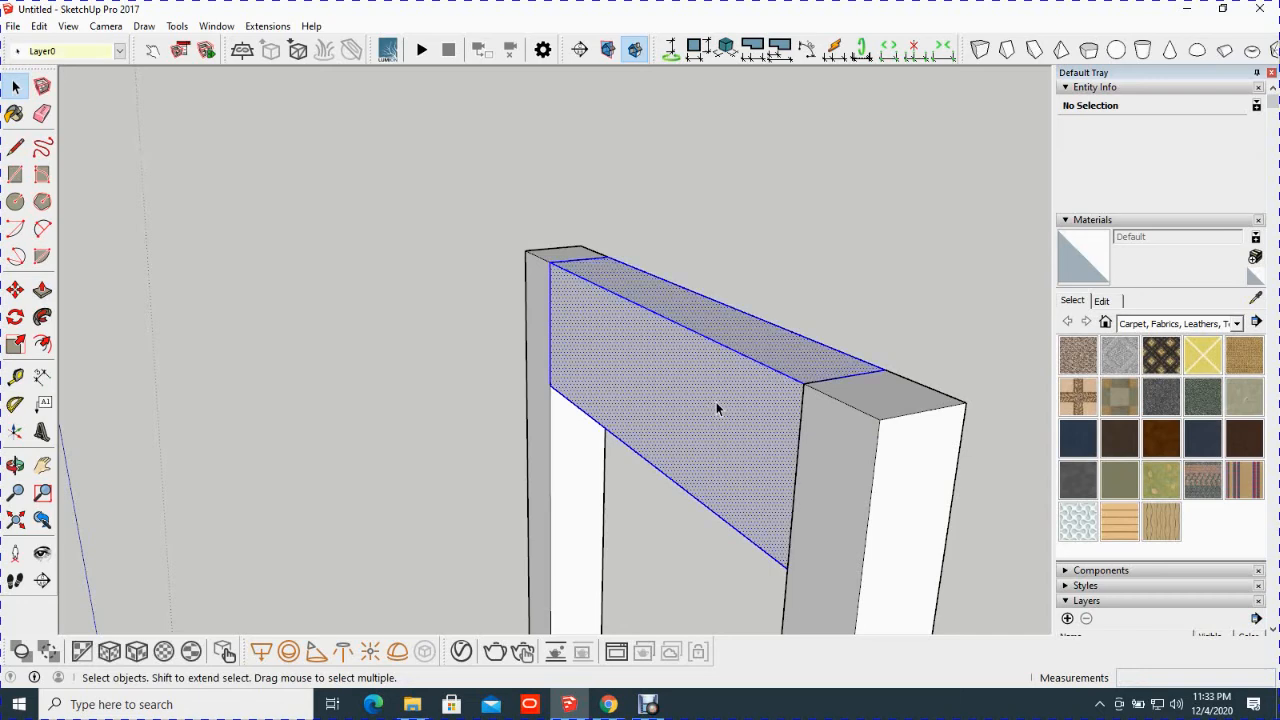
{"action": "right_click", "coordinate": [716, 408]}
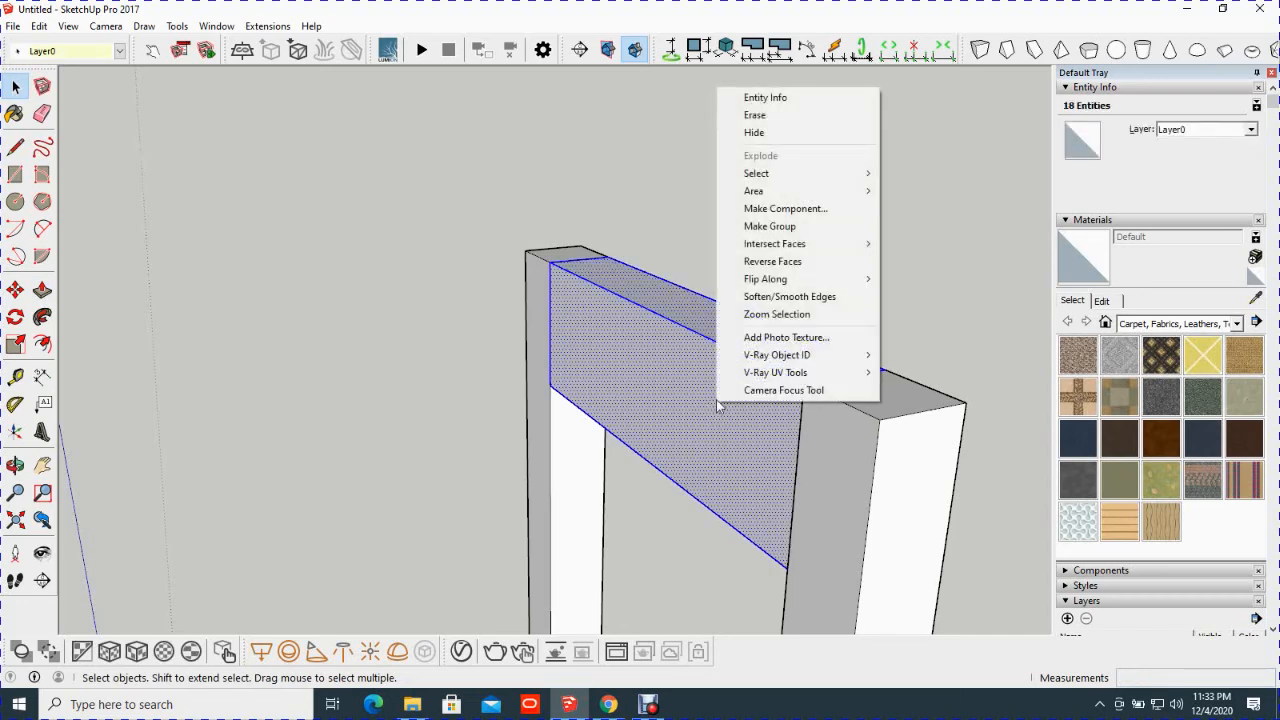
{"action": "left_click", "coordinate": [771, 227]}
{"action": "middle_click_drag", "start_coordinate": [634, 323], "coordinate": [558, 330]}
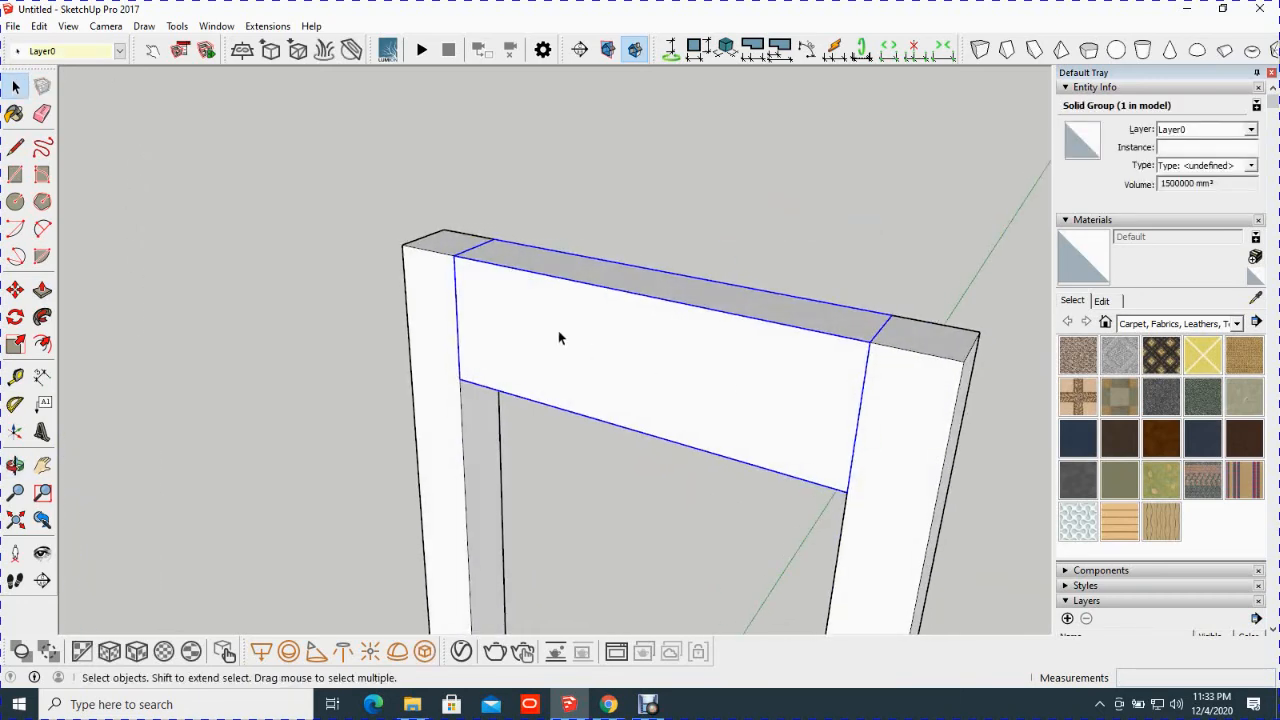
Select the seat, legs, backrest posts and top rail together and combine the whole chair into one group.
{"action": "scroll", "coordinate": [557, 327], "scroll_direction": "down", "scroll_amount": 2}
{"action": "scroll", "coordinate": [557, 327], "scroll_direction": "down", "scroll_amount": 3}
{"action": "mouse_move", "coordinate": [570, 564]}
{"action": "middle_mouse_down"}
{"action": "mouse_move", "coordinate": [529, 509]}
{"action": "mouse_move", "coordinate": [557, 509]}
{"action": "mouse_move", "coordinate": [614, 391]}
{"action": "mouse_move", "coordinate": [588, 382]}
{"action": "mouse_move", "coordinate": [593, 452]}
{"action": "mouse_move", "coordinate": [569, 334]}
{"action": "mouse_move", "coordinate": [477, 280]}
{"action": "mouse_move", "coordinate": [386, 260]}
{"action": "mouse_move", "coordinate": [600, 369]}
{"action": "mouse_move", "coordinate": [643, 423]}
{"action": "mouse_move", "coordinate": [731, 457]}
{"action": "mouse_move", "coordinate": [974, 320]}
{"action": "mouse_move", "coordinate": [741, 337]}
{"action": "mouse_move", "coordinate": [429, 306]}
{"action": "middle_mouse_up"}
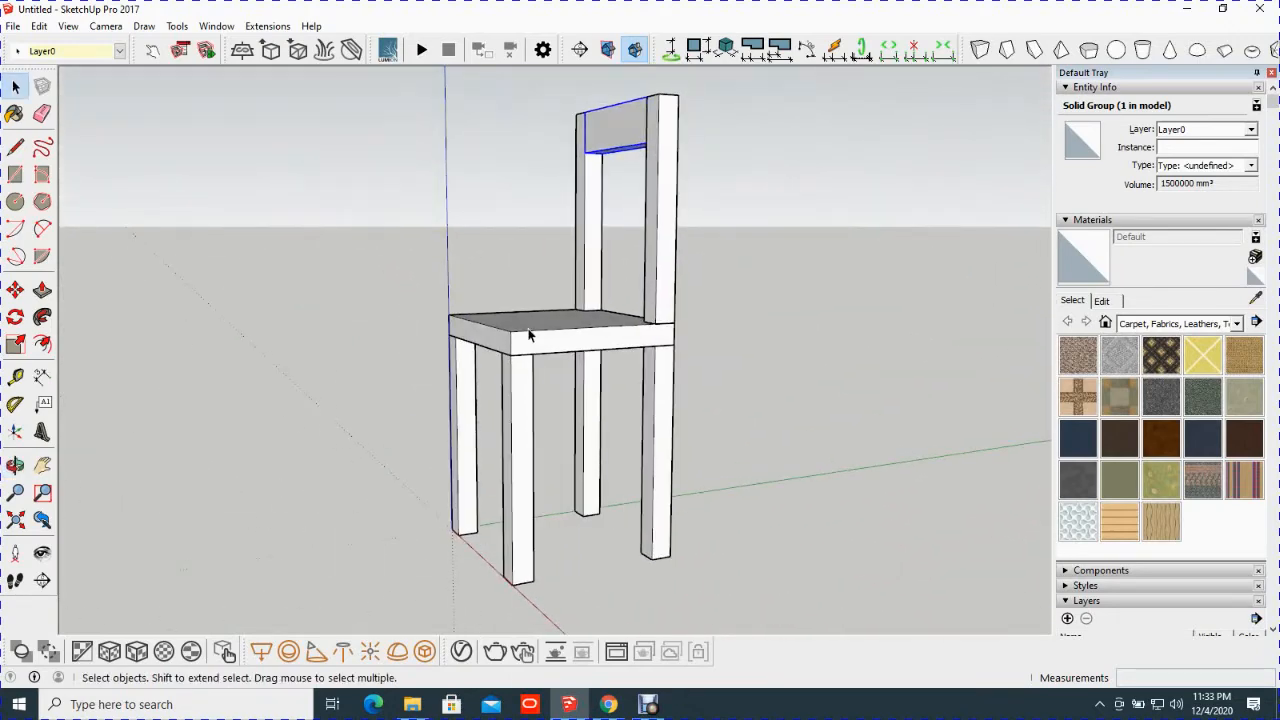
{"action": "left_click", "coordinate": [559, 295]}
{"action": "middle_click_drag", "start_coordinate": [559, 295], "coordinate": [560, 344]}
{"action": "scroll", "coordinate": [560, 344], "scroll_direction": "down", "scroll_amount": 2}
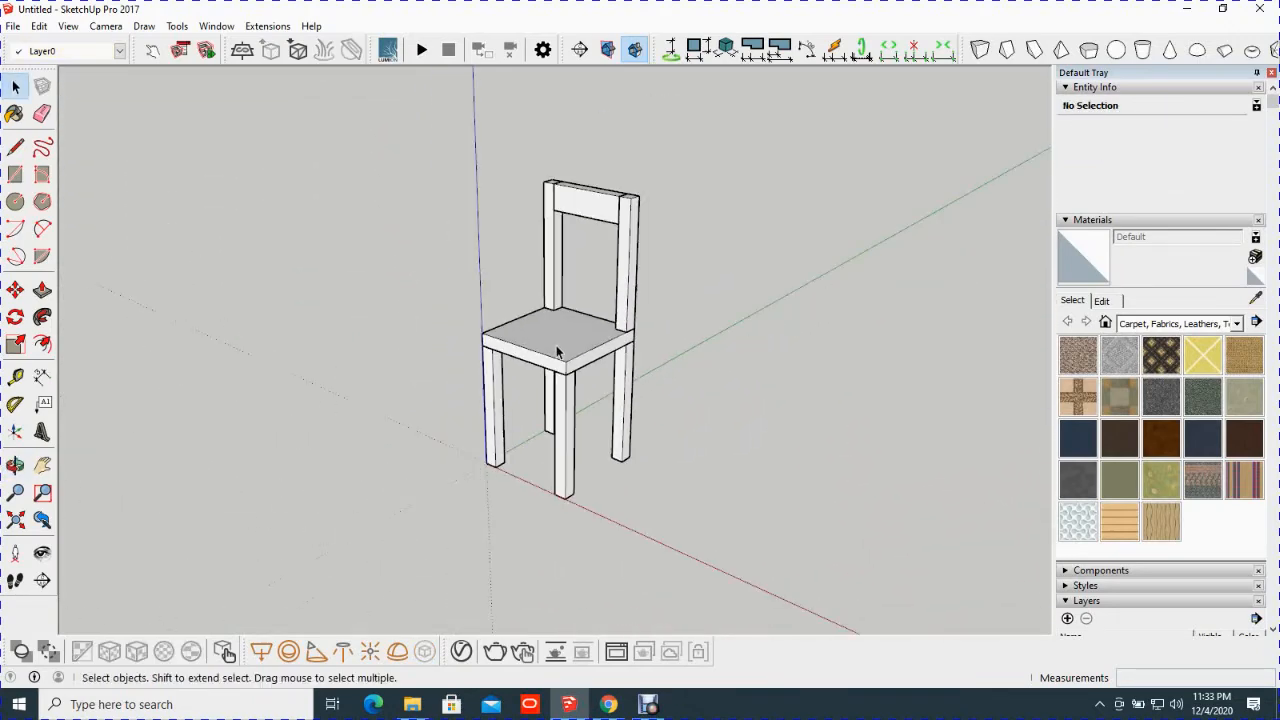
{"action": "left_click_drag", "start_coordinate": [428, 138], "coordinate": [698, 510]}
{"action": "scroll", "coordinate": [551, 350], "scroll_direction": "up", "scroll_amount": 1}
{"action": "scroll", "coordinate": [551, 345], "scroll_direction": "up", "scroll_amount": 1}
{"action": "right_click", "coordinate": [553, 333]}
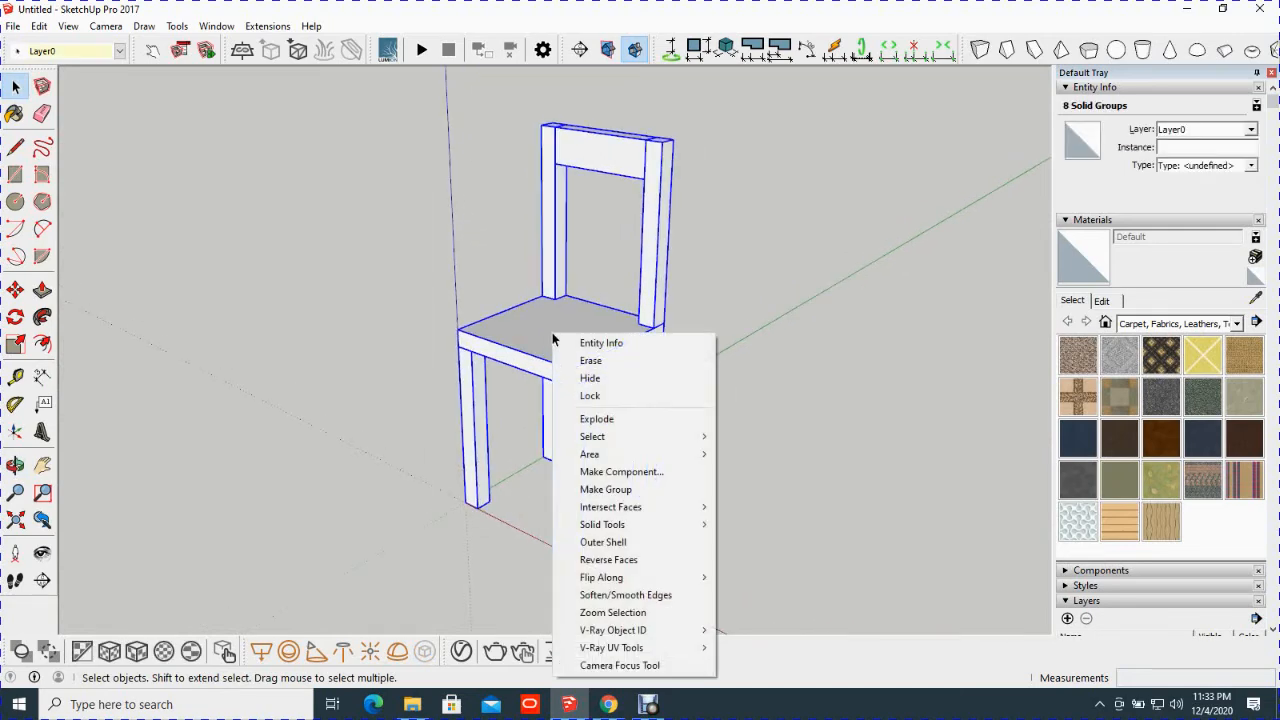
{"action": "left_click", "coordinate": [607, 490]}
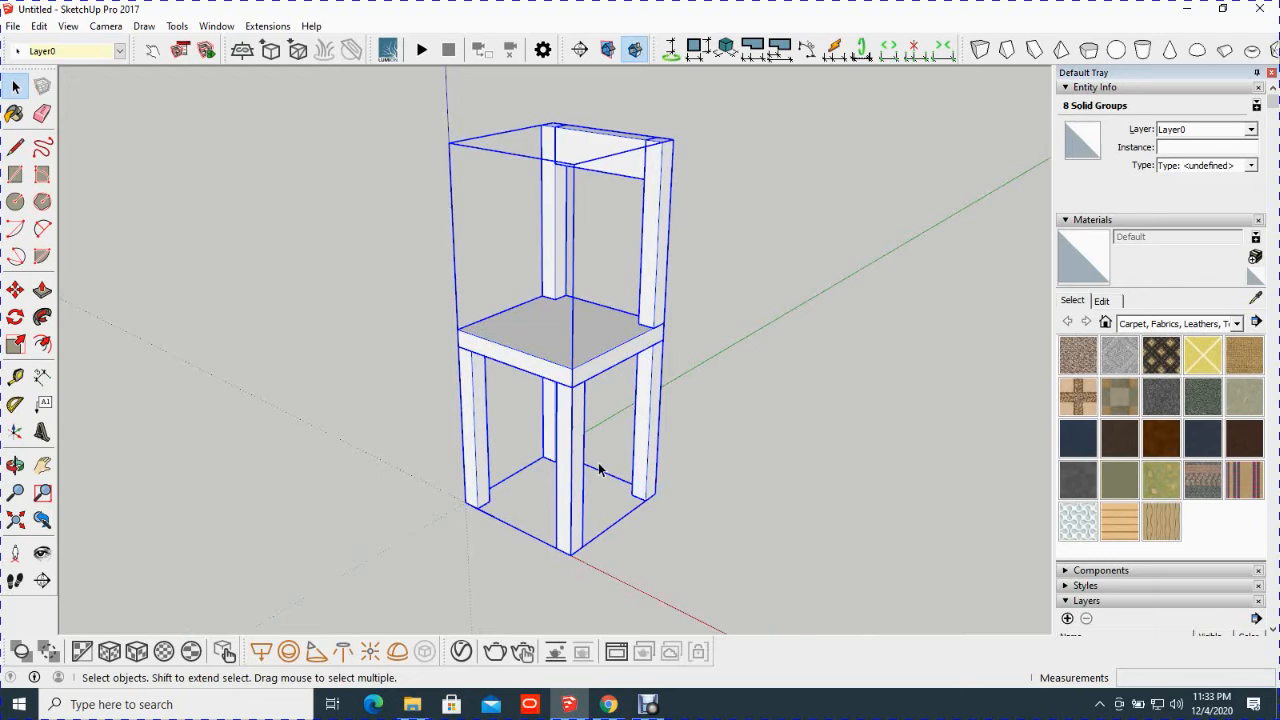
{"action": "left_click", "coordinate": [715, 504]}
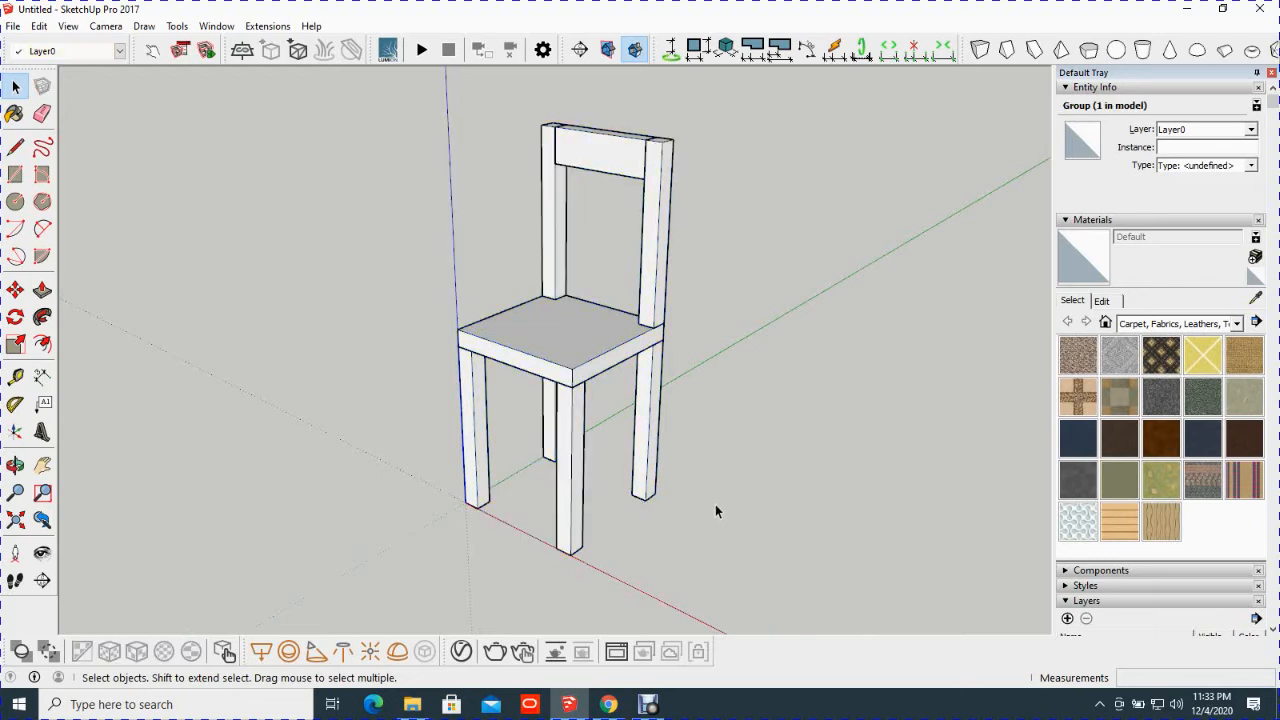
Try to move the whole chair group from its front base corner along the red axis.
{"action": "left_click", "coordinate": [566, 340]}
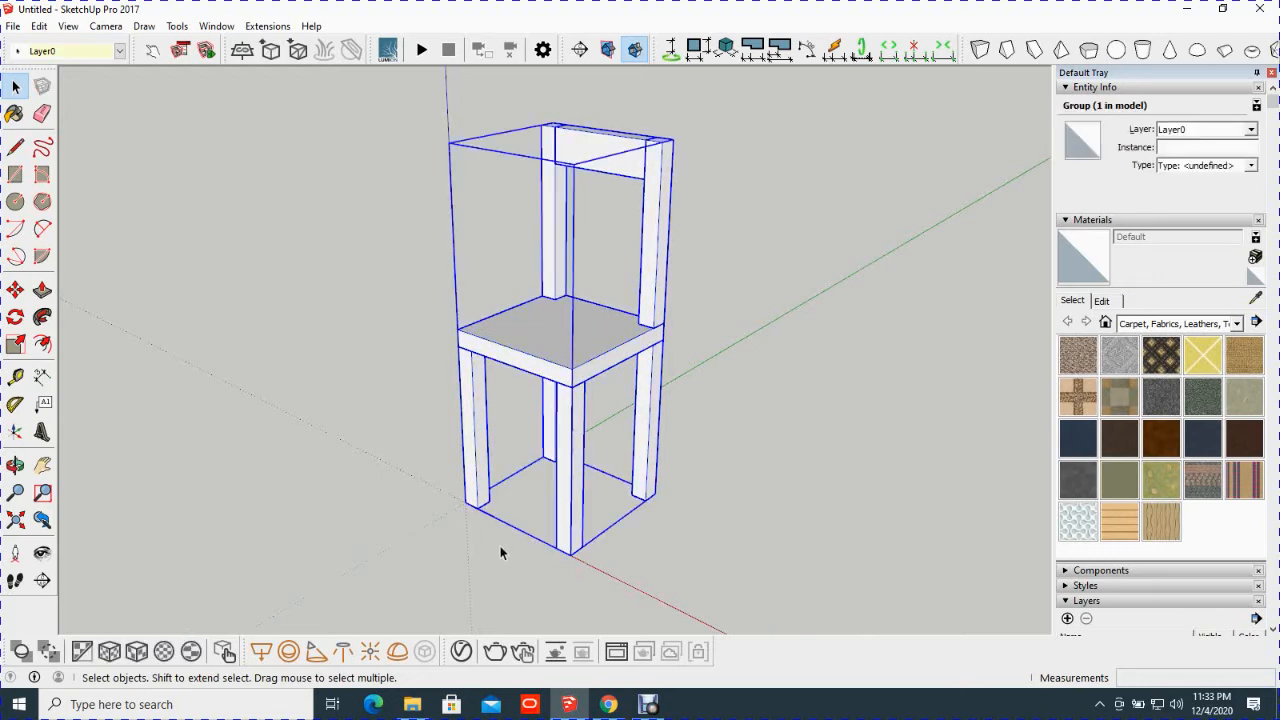
{"action": "key", "text": "m"}
{"action": "left_click", "coordinate": [570, 553]}
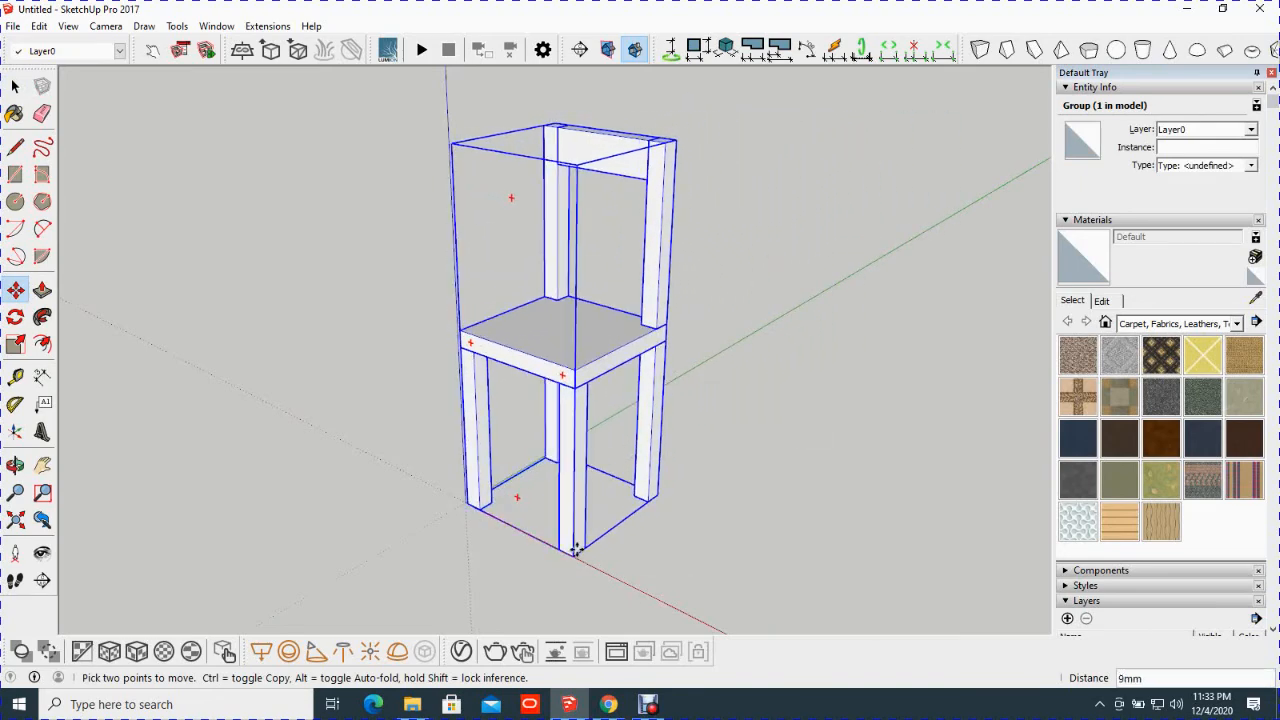
{"action": "left_click", "coordinate": [576, 550]}
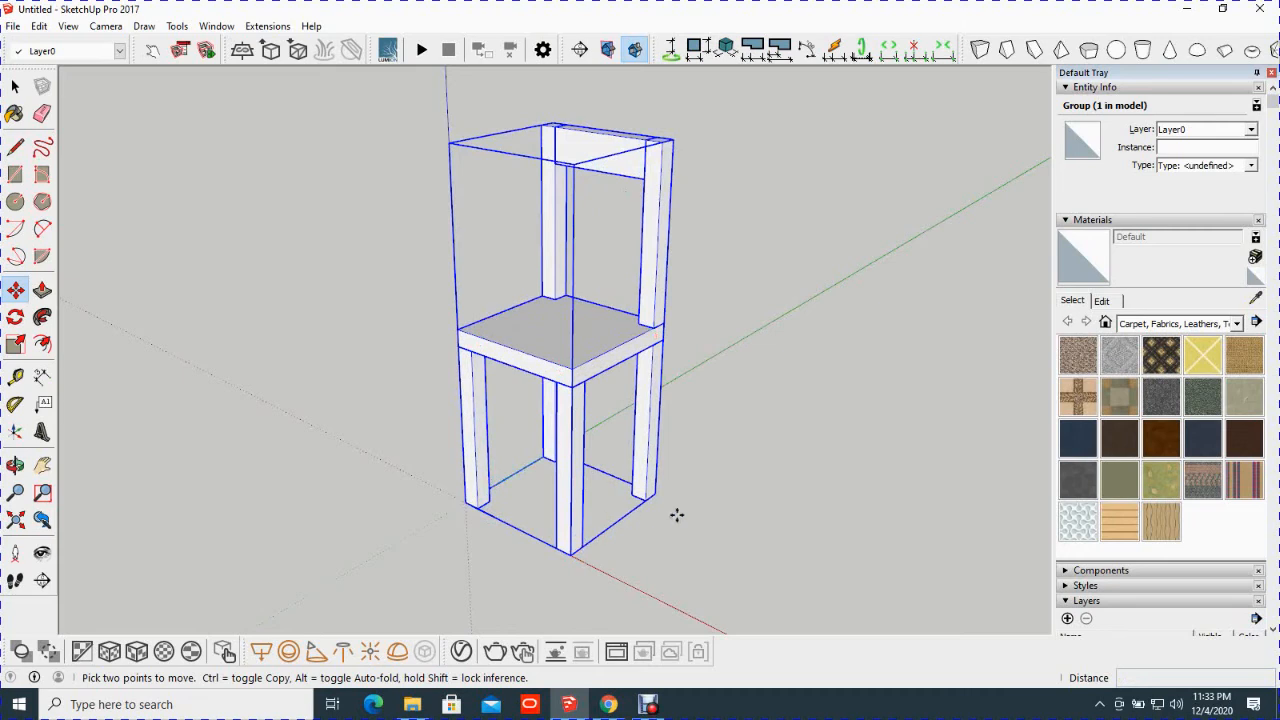
{"action": "key", "text": "space"}
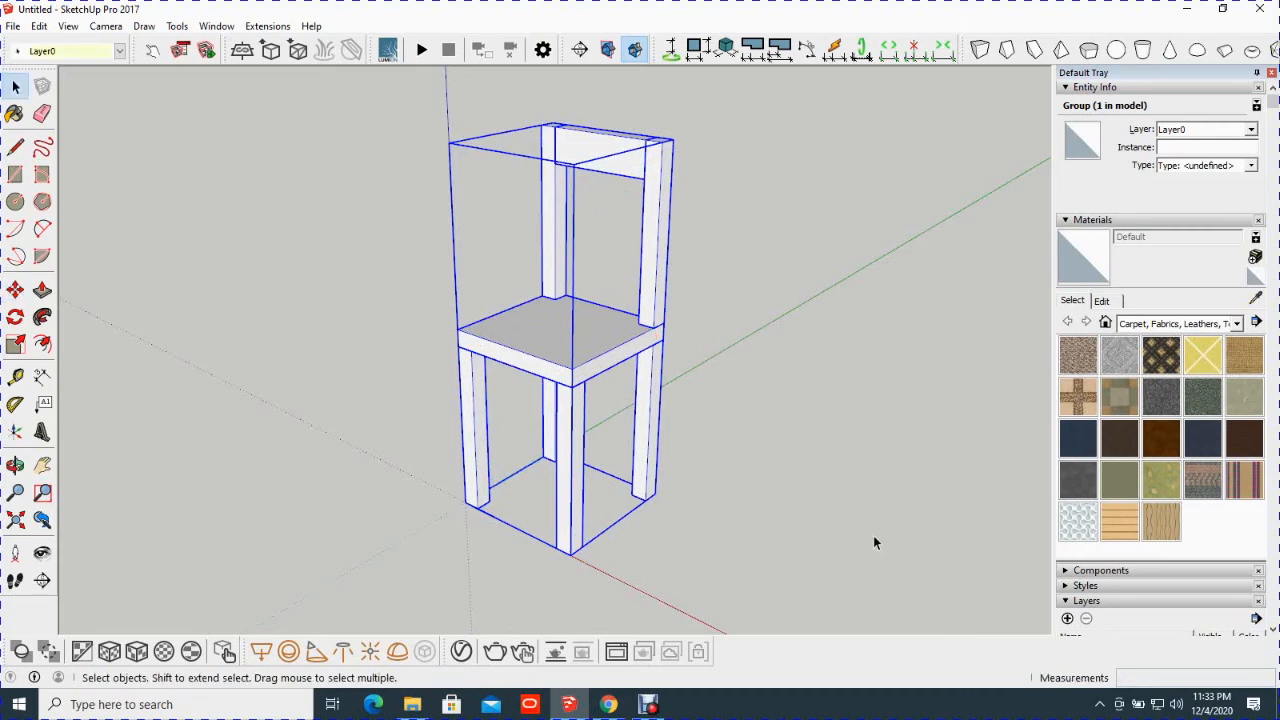
Clear the selection and examine the grouped chair from different angles and distances.
{"action": "left_click", "coordinate": [748, 477]}
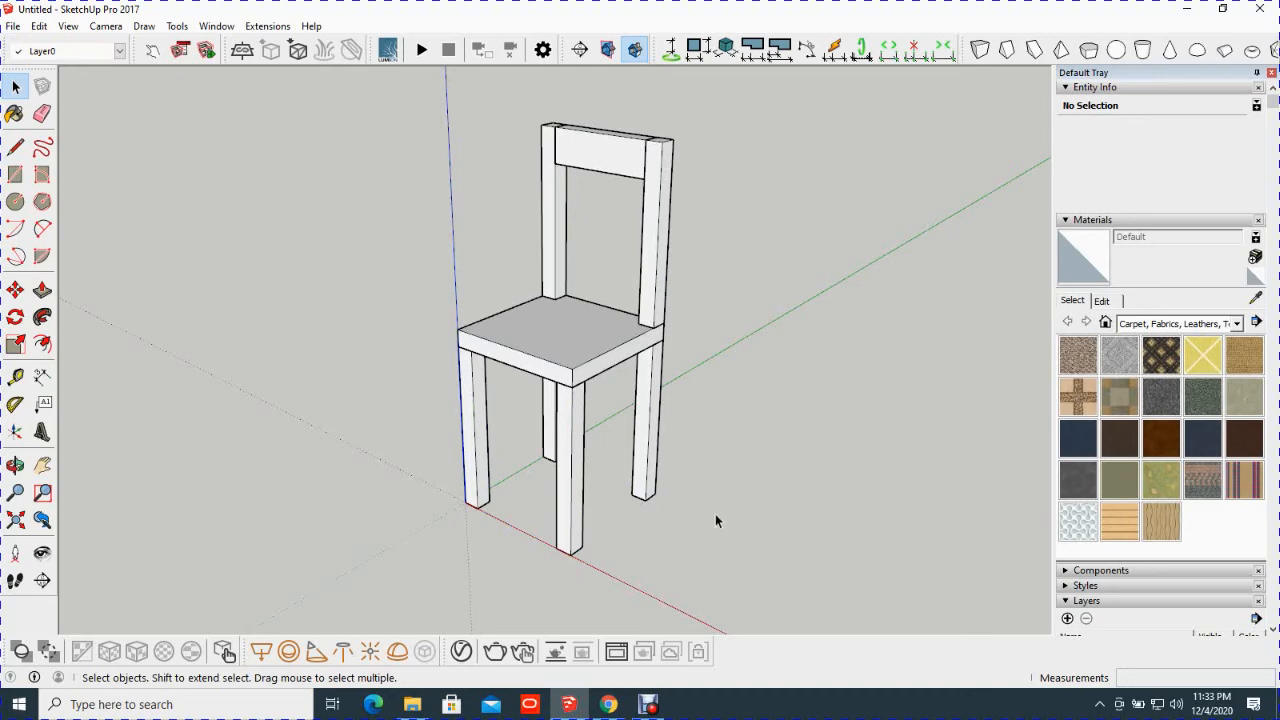
{"action": "middle_click_drag", "start_coordinate": [700, 531], "coordinate": [644, 537]}
{"action": "scroll", "coordinate": [569, 337], "scroll_direction": "down", "scroll_amount": 3}
{"action": "mouse_move", "coordinate": [567, 376]}
{"action": "middle_mouse_down"}
{"action": "mouse_move", "coordinate": [542, 377]}
{"action": "mouse_move", "coordinate": [560, 386]}
{"action": "middle_mouse_up"}
{"action": "middle_click_drag", "start_coordinate": [558, 461], "coordinate": [649, 433], "text": "shift"}
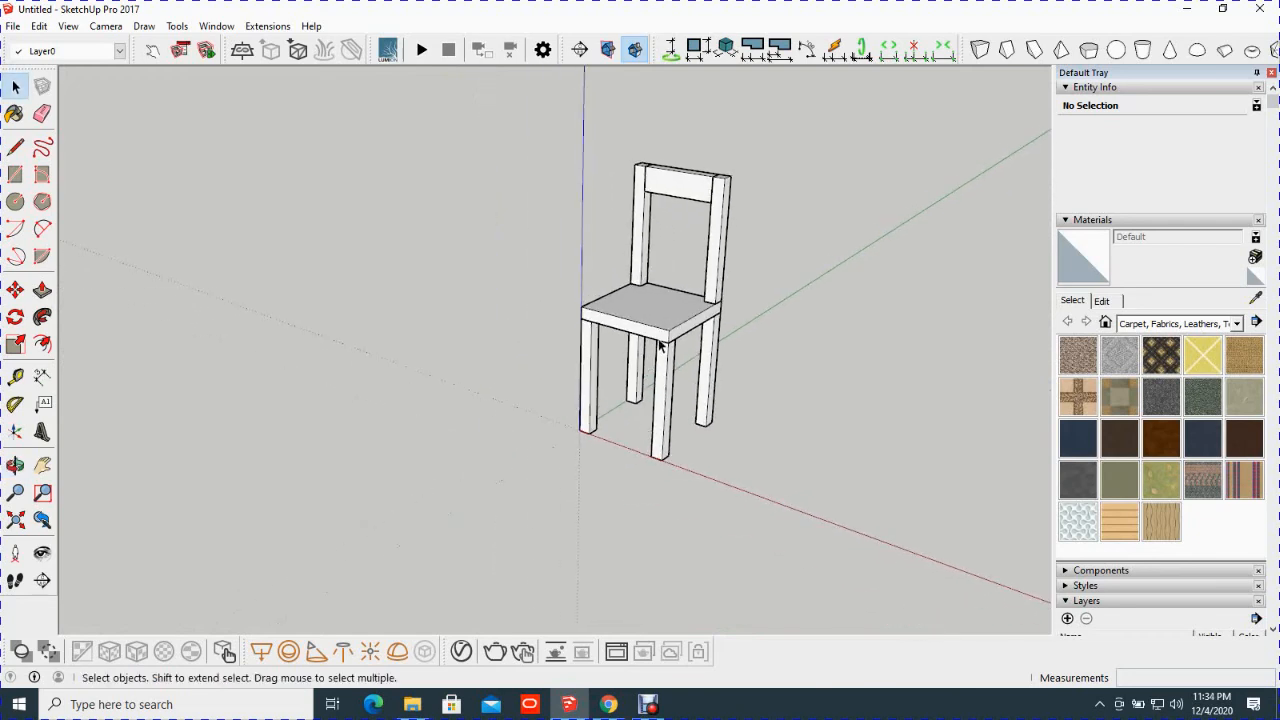
{"action": "scroll", "coordinate": [673, 325], "scroll_direction": "up", "scroll_amount": 3}
{"action": "middle_click_drag", "start_coordinate": [673, 325], "coordinate": [646, 333]}
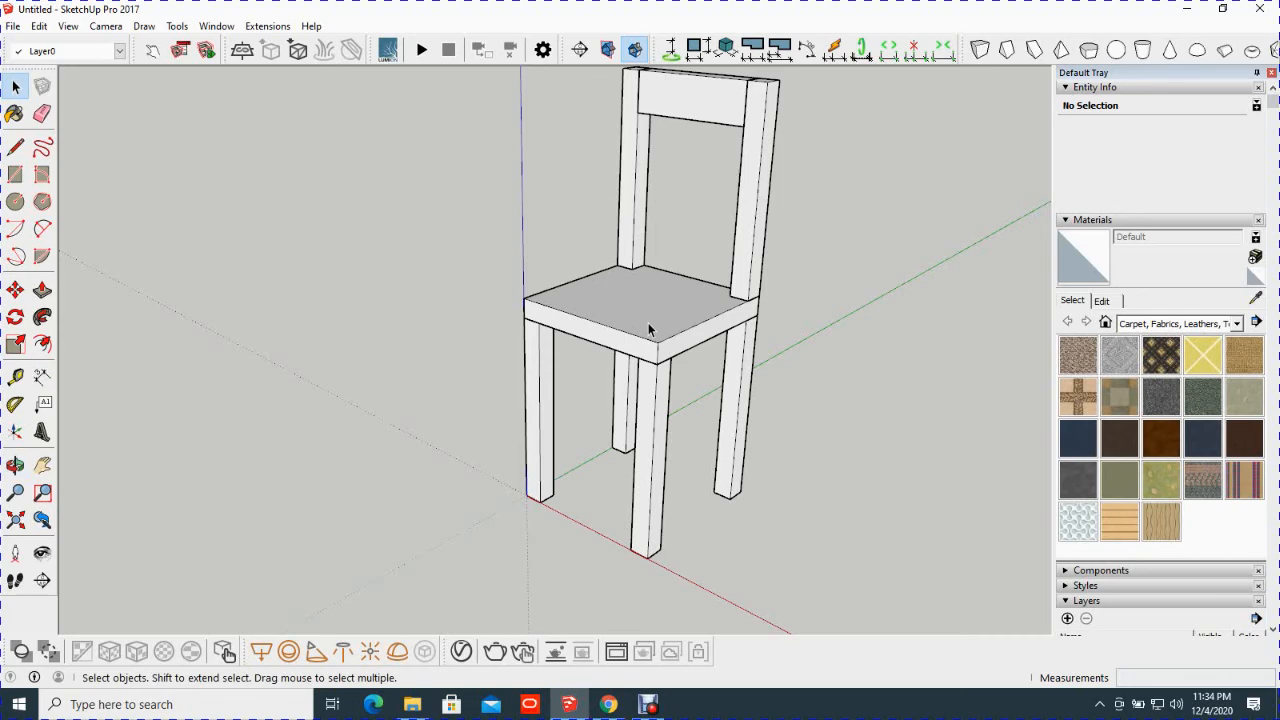
{"action": "double_click", "coordinate": [648, 323]}
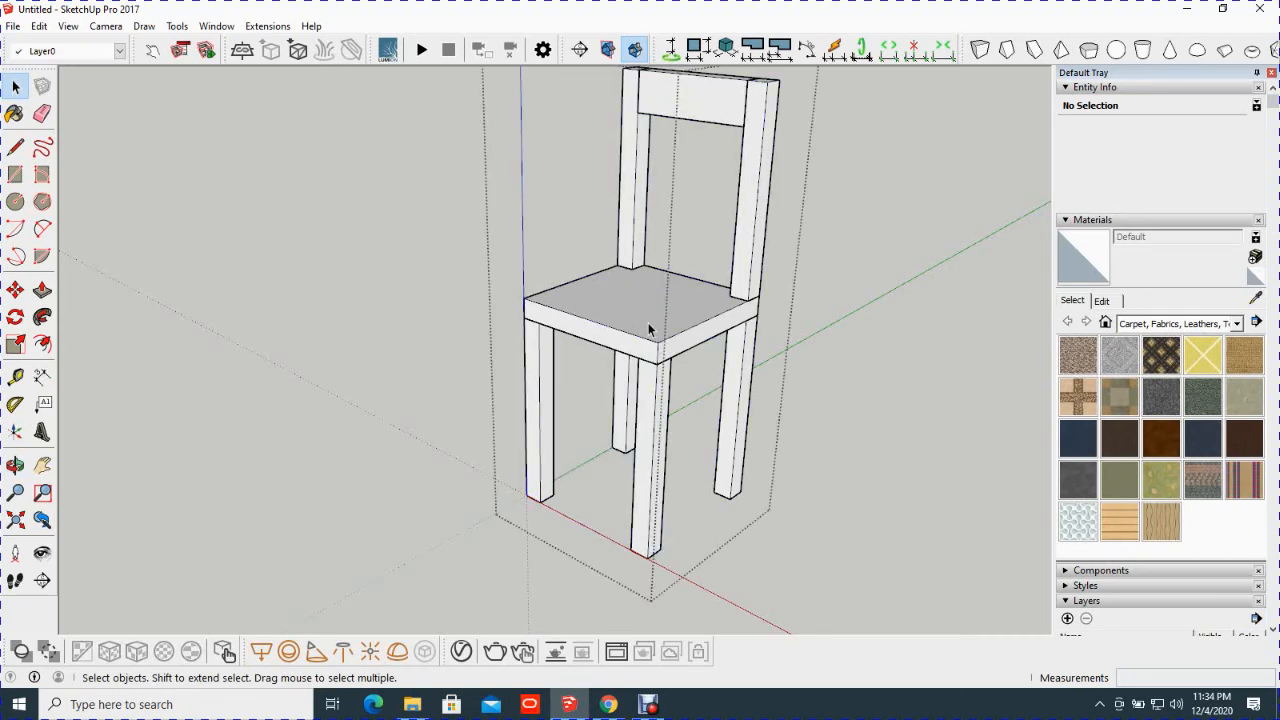
{"action": "mouse_move", "coordinate": [648, 323]}
{"action": "middle_mouse_down"}
{"action": "mouse_move", "coordinate": [614, 323]}
{"action": "mouse_move", "coordinate": [655, 334]}
{"action": "middle_mouse_up"}
{"action": "left_click", "coordinate": [658, 335]}
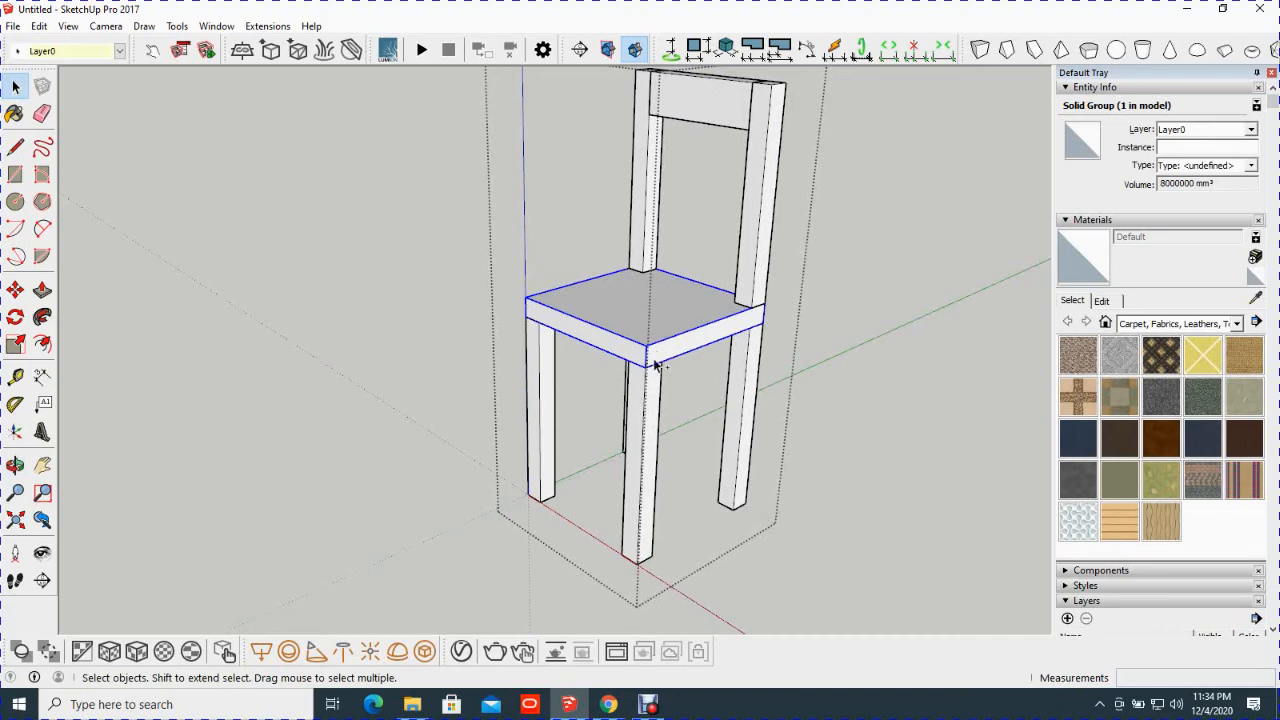
{"action": "left_click", "coordinate": [645, 412], "text": "shift"}
{"action": "left_click", "coordinate": [740, 418], "text": "shift"}
{"action": "middle_click_drag", "start_coordinate": [630, 465], "coordinate": [620, 422]}
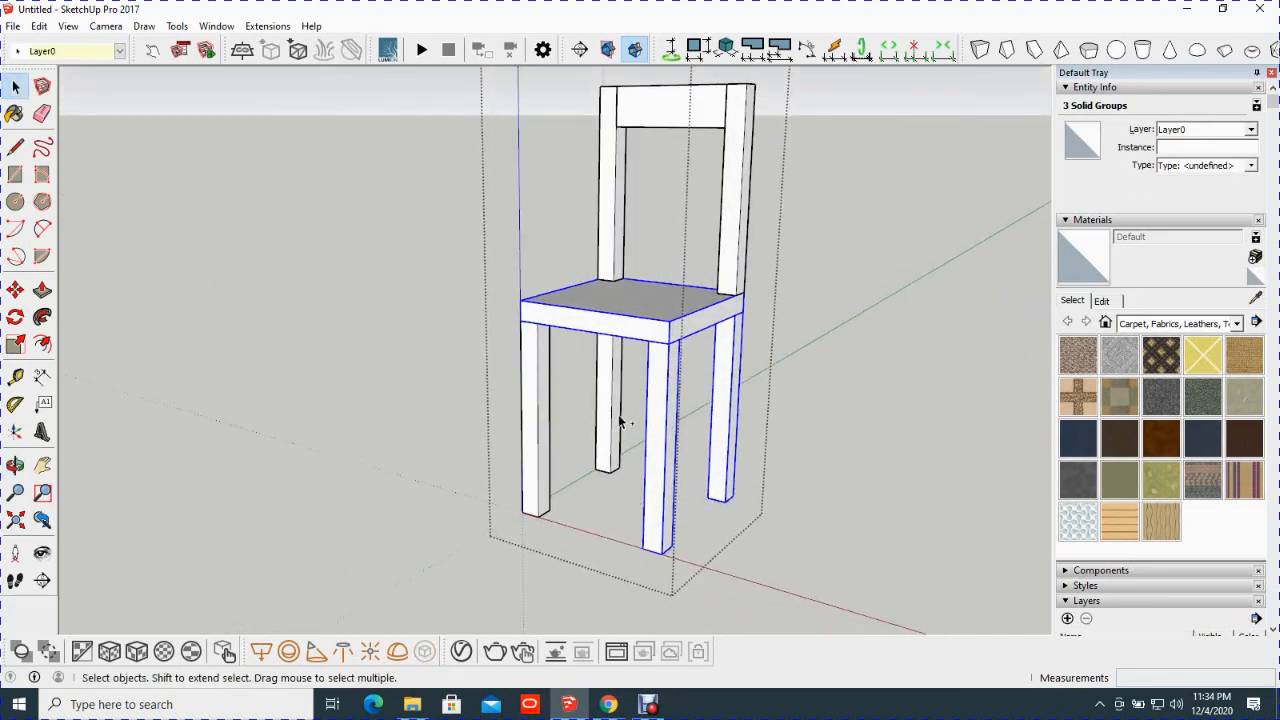
{"action": "left_click", "coordinate": [540, 445], "text": "shift"}
{"action": "middle_click_drag", "start_coordinate": [660, 478], "coordinate": [632, 480]}
{"action": "left_click", "coordinate": [632, 480]}
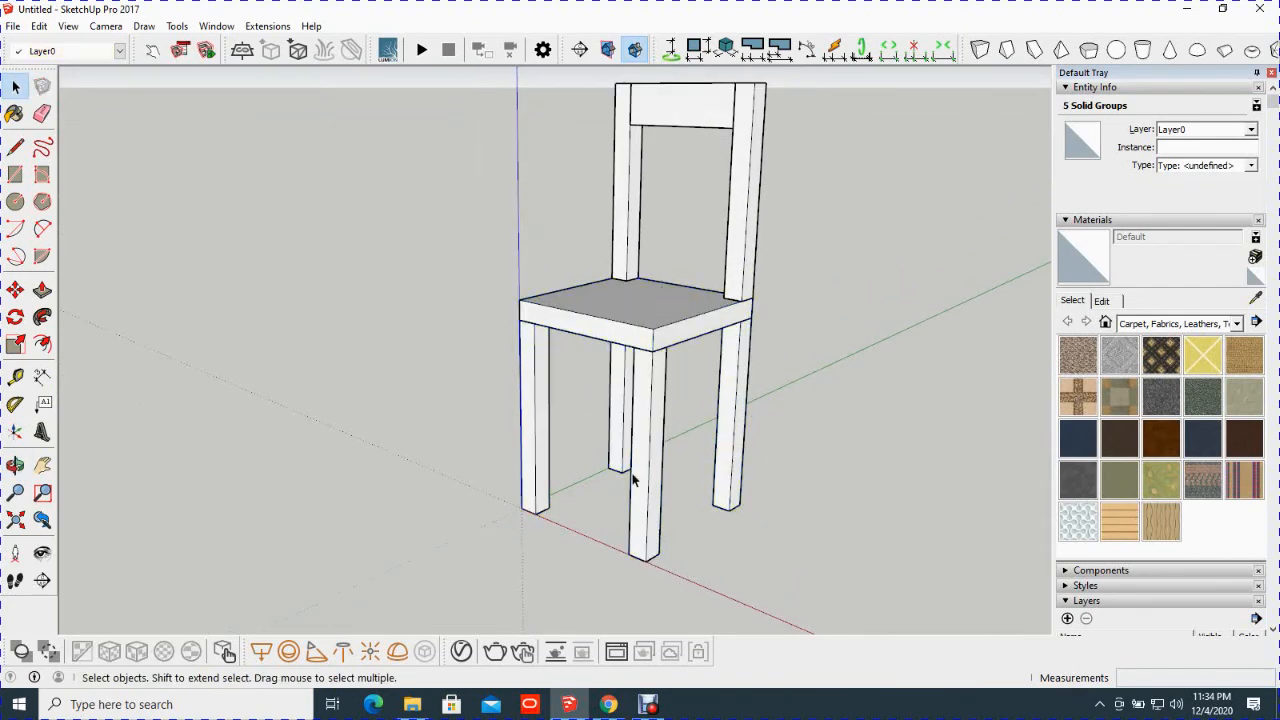
Explode the whole chair group back into its separate seat, leg, backrest post and top rail groups.
{"action": "left_click", "coordinate": [643, 439]}
{"action": "right_click", "coordinate": [643, 439]}
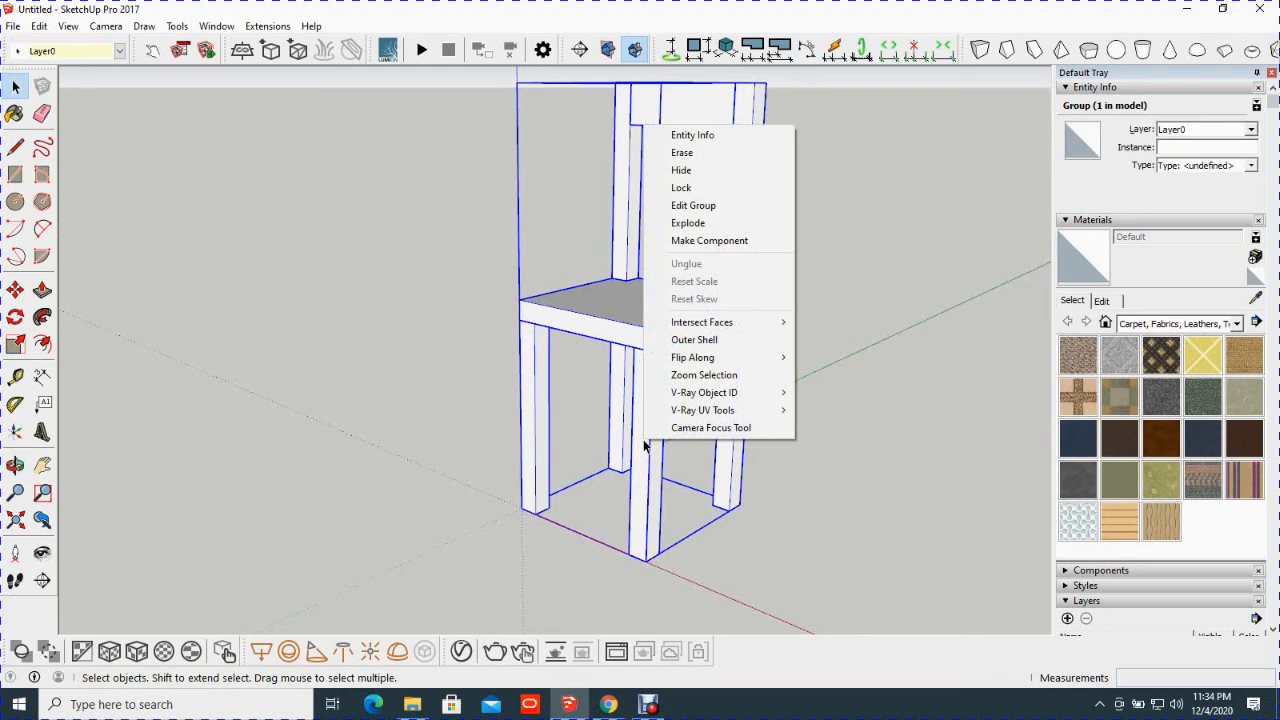
{"action": "left_click", "coordinate": [688, 224]}
{"action": "middle_click_drag", "start_coordinate": [657, 329], "coordinate": [661, 228]}
{"action": "left_click", "coordinate": [693, 105]}
{"action": "middle_click_drag", "start_coordinate": [660, 300], "coordinate": [640, 330]}
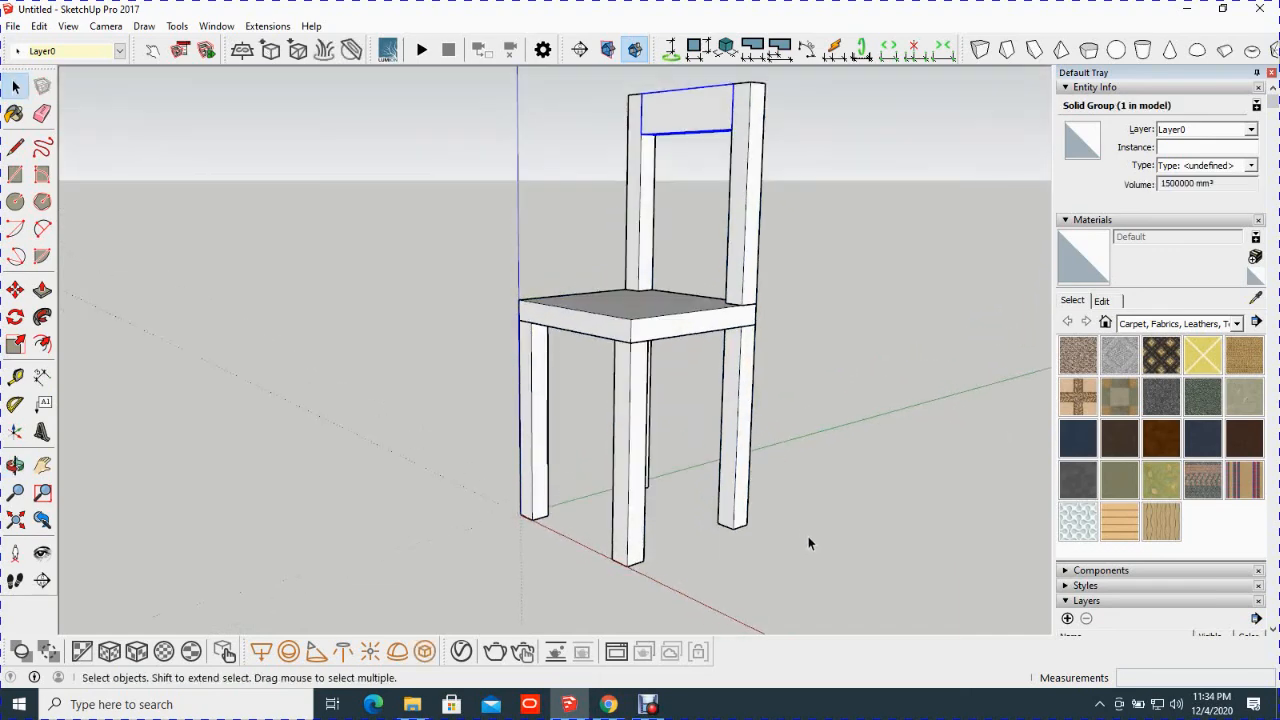
Select only the seat and four legs and place a copy about 690 mm in front of the chair as a stool.
{"action": "left_click_drag", "start_coordinate": [446, 263], "coordinate": [844, 596]}
{"action": "middle_click_drag", "start_coordinate": [835, 575], "coordinate": [594, 273]}
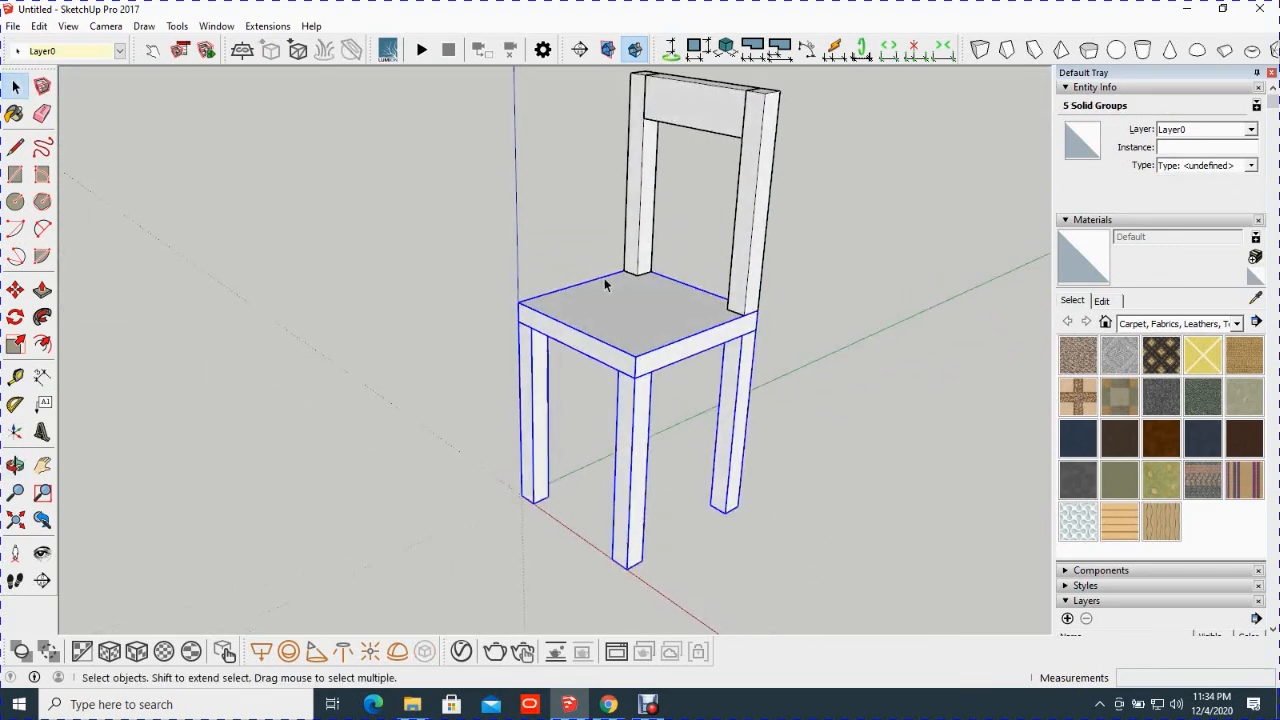
{"action": "scroll", "coordinate": [594, 273], "scroll_direction": "down", "scroll_amount": 2}
{"action": "key", "text": "m"}
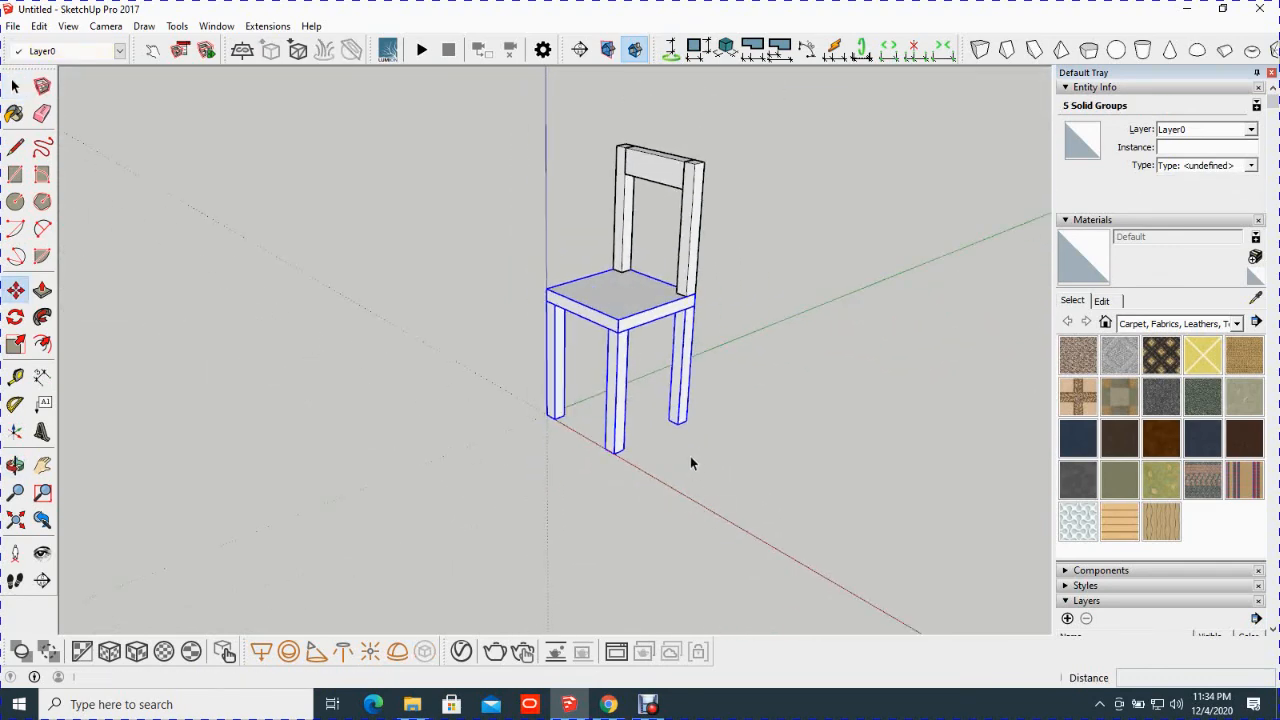
{"action": "key", "text": "ctrl"}
{"action": "left_click", "coordinate": [706, 450]}
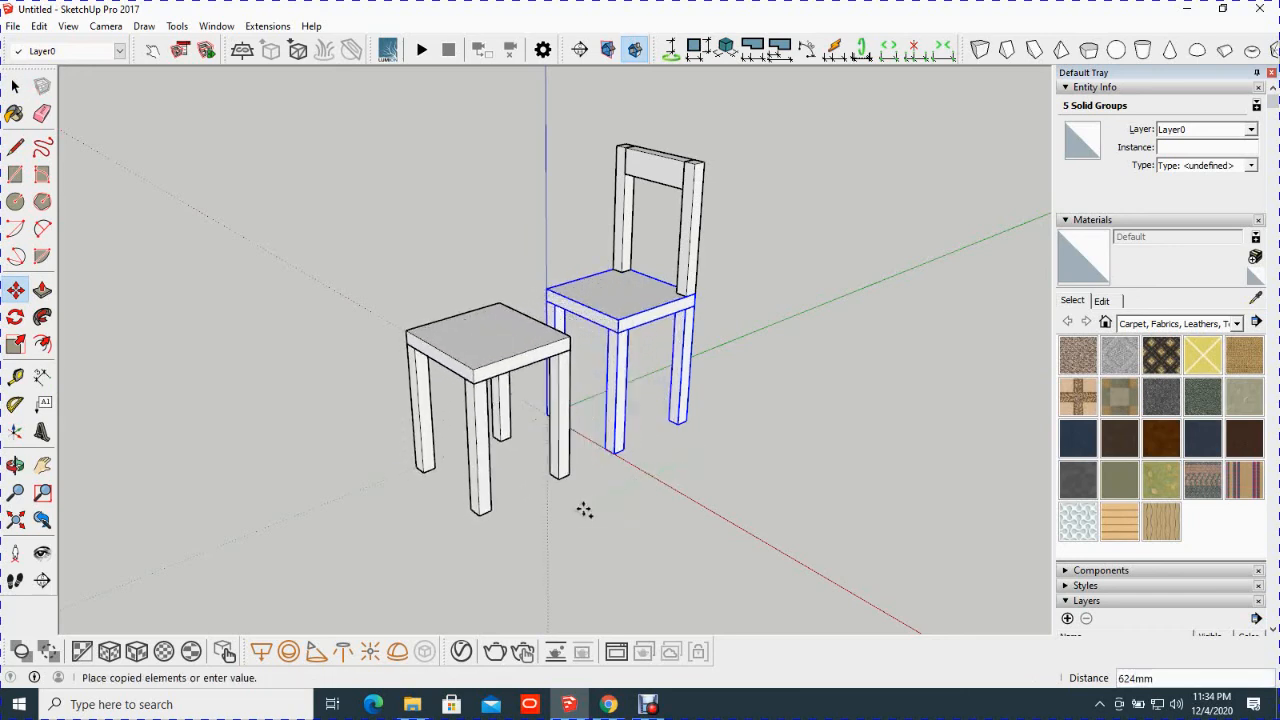
{"action": "left_click", "coordinate": [569, 517]}
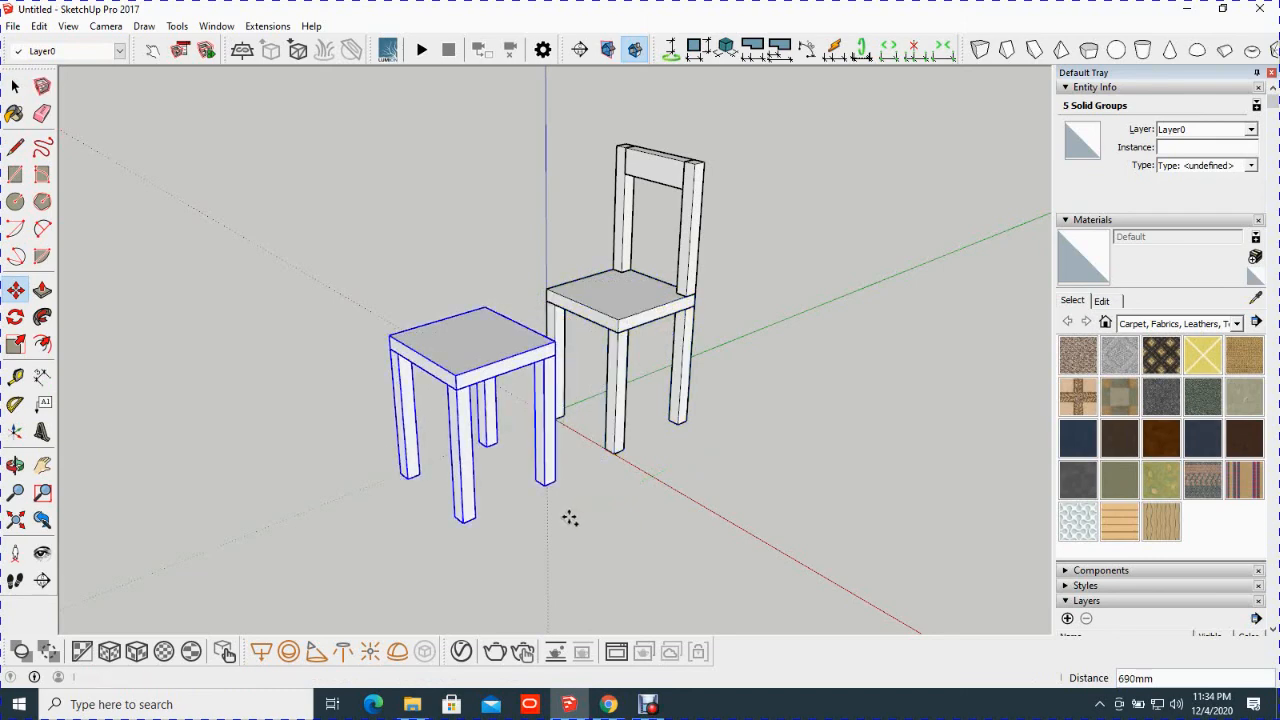
Clear the selection and examine the stool and the chair together from several angles and distances.
{"action": "key", "text": "space"}
{"action": "key", "text": "o"}
{"action": "left_click_drag", "start_coordinate": [451, 360], "coordinate": [536, 362]}
{"action": "key", "text": "space"}
{"action": "left_click", "coordinate": [686, 468]}
{"action": "left_click", "coordinate": [512, 434]}
{"action": "key", "text": "o"}
{"action": "key", "text": "space"}
{"action": "scroll", "coordinate": [533, 366], "scroll_direction": "up", "scroll_amount": 5}
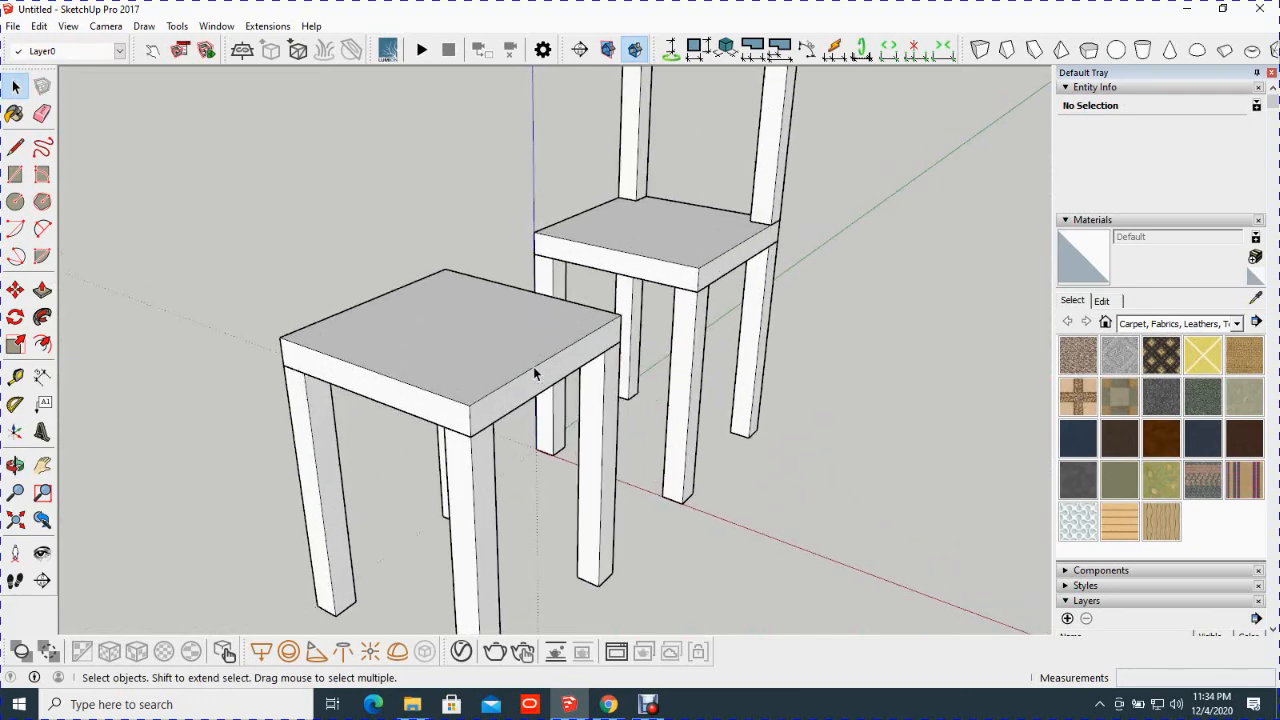
{"action": "scroll", "coordinate": [533, 366], "scroll_direction": "down", "scroll_amount": 2}
{"action": "middle_click_drag", "start_coordinate": [517, 374], "coordinate": [489, 333]}
{"action": "scroll", "coordinate": [469, 368], "scroll_direction": "down", "scroll_amount": 3}
{"action": "scroll", "coordinate": [481, 332], "scroll_direction": "up", "scroll_amount": 2}
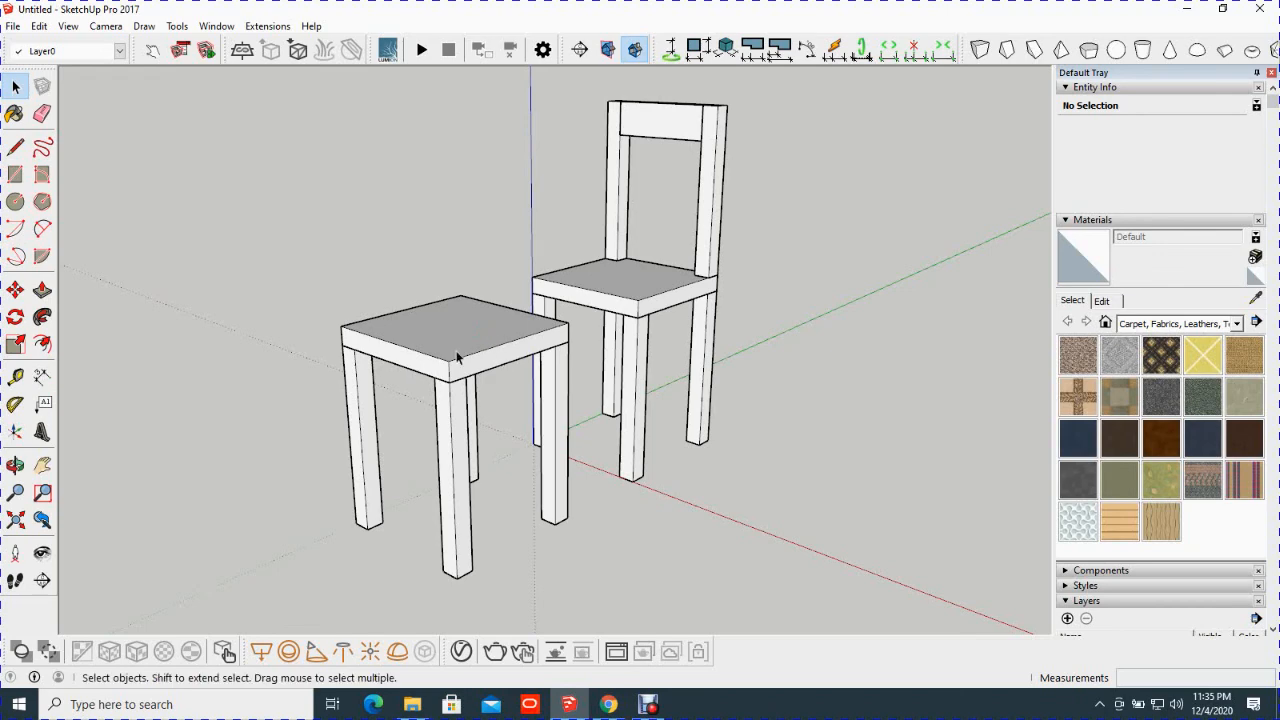
{"action": "middle_click_drag", "start_coordinate": [506, 349], "coordinate": [472, 364]}
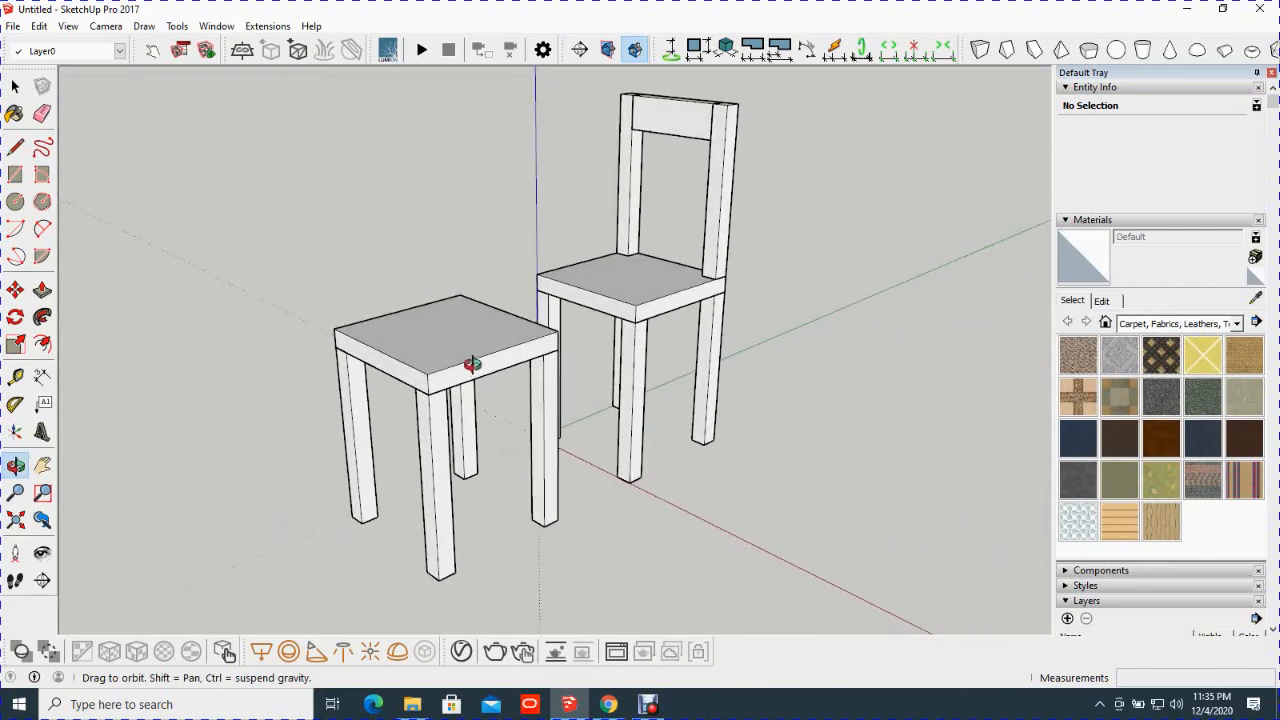
{"action": "scroll", "coordinate": [468, 368], "scroll_direction": "down", "scroll_amount": 3}
{"action": "middle_click_drag", "start_coordinate": [461, 347], "coordinate": [505, 440]}
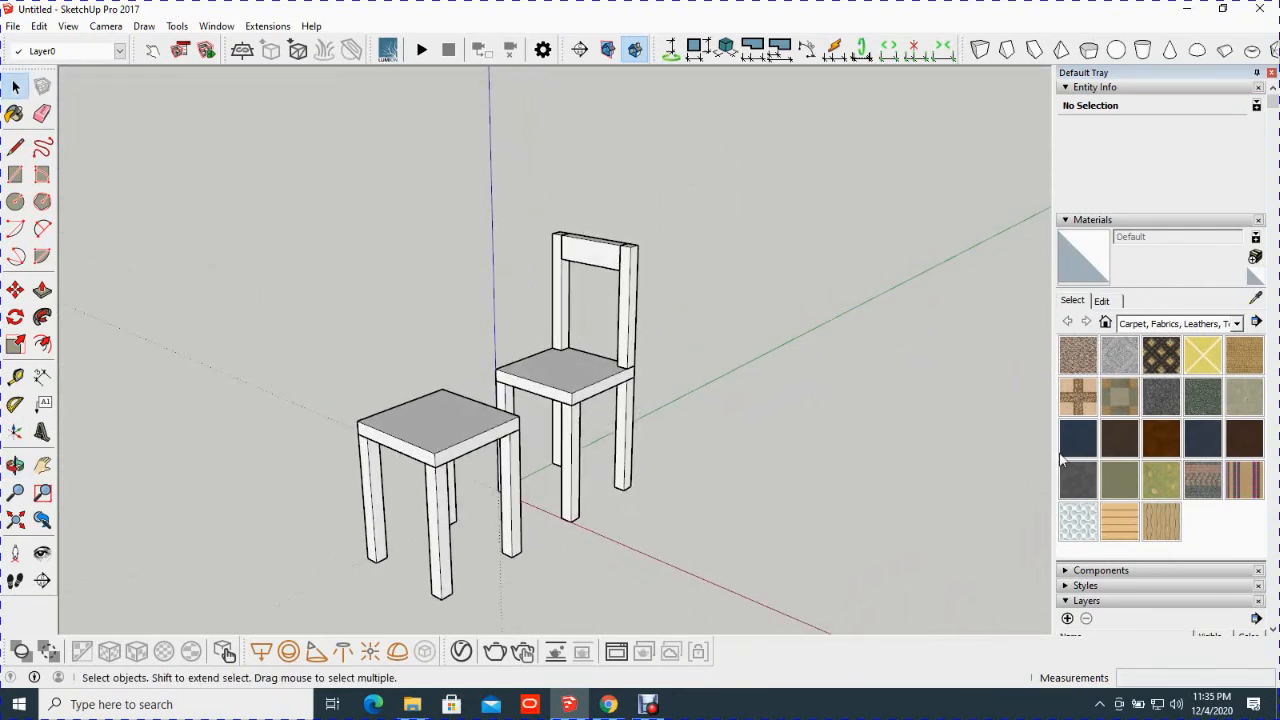
Turn on shadows for the model and view the chair and stool up close.
{"action": "scroll", "coordinate": [1130, 378], "scroll_direction": "down", "scroll_amount": 8}
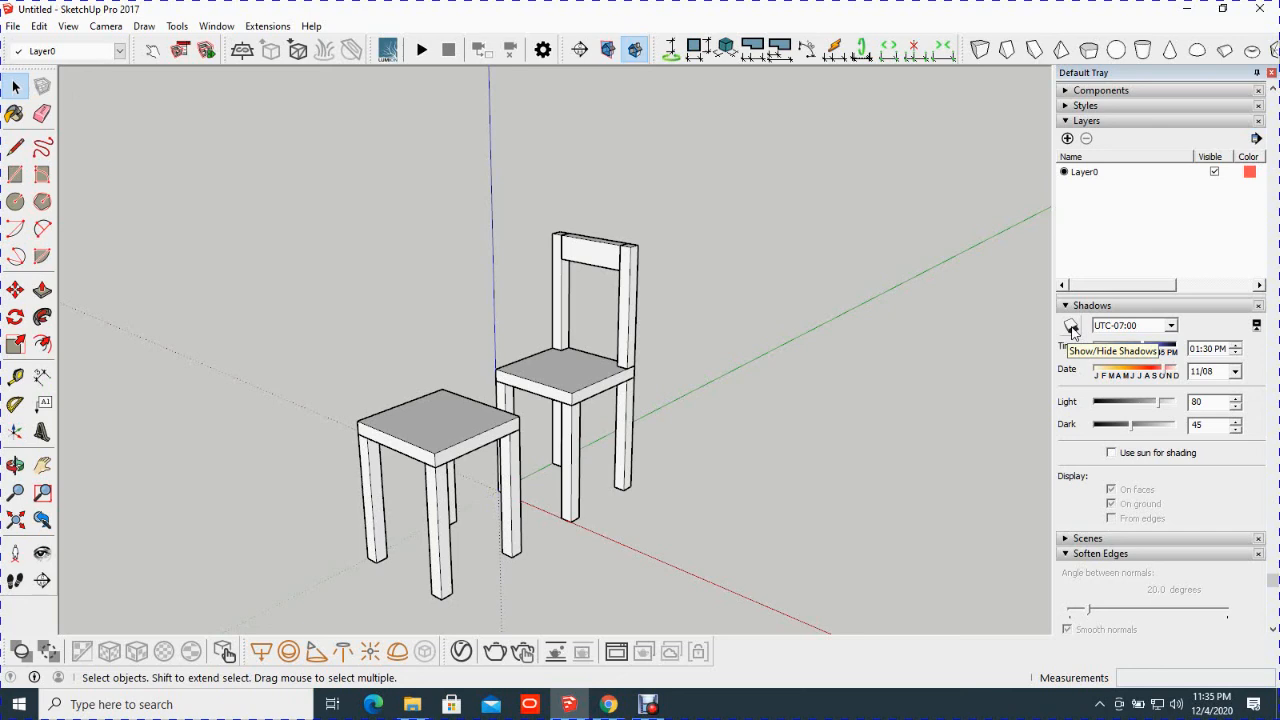
{"action": "left_click", "coordinate": [1071, 328]}
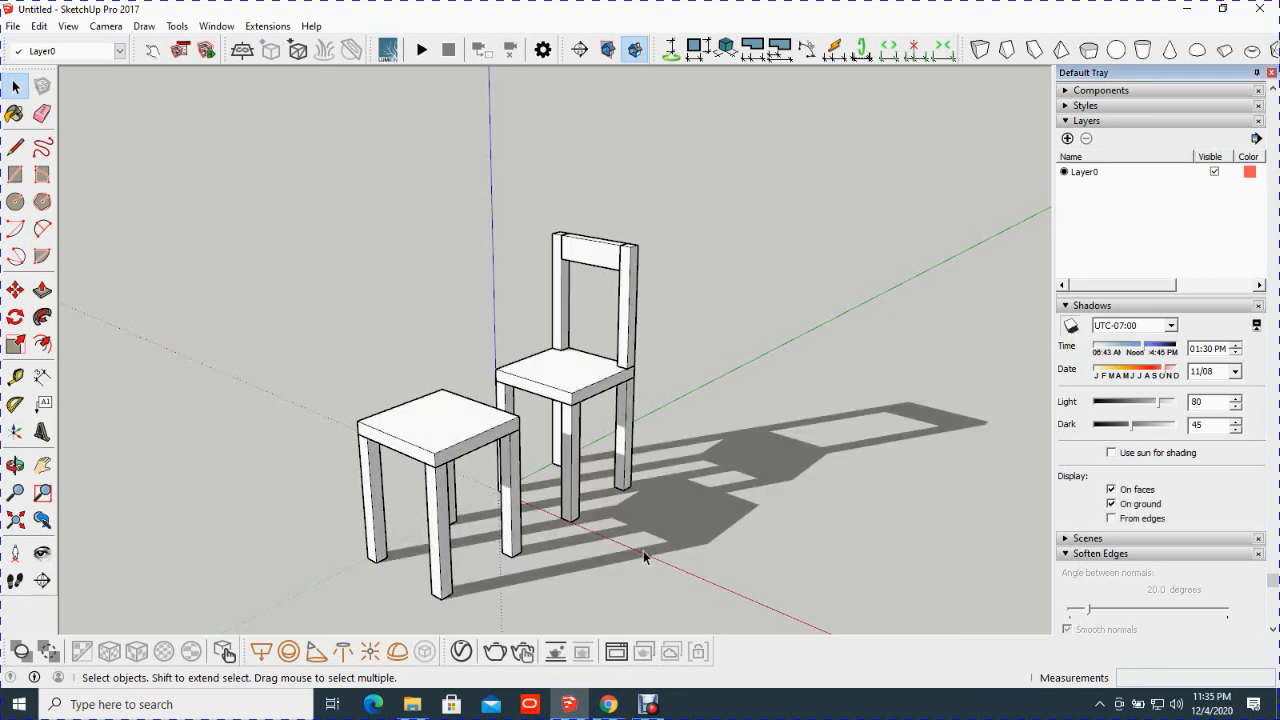
{"action": "middle_click_drag", "start_coordinate": [595, 495], "coordinate": [675, 520]}
{"action": "scroll", "coordinate": [659, 452], "scroll_direction": "up", "scroll_amount": 4}
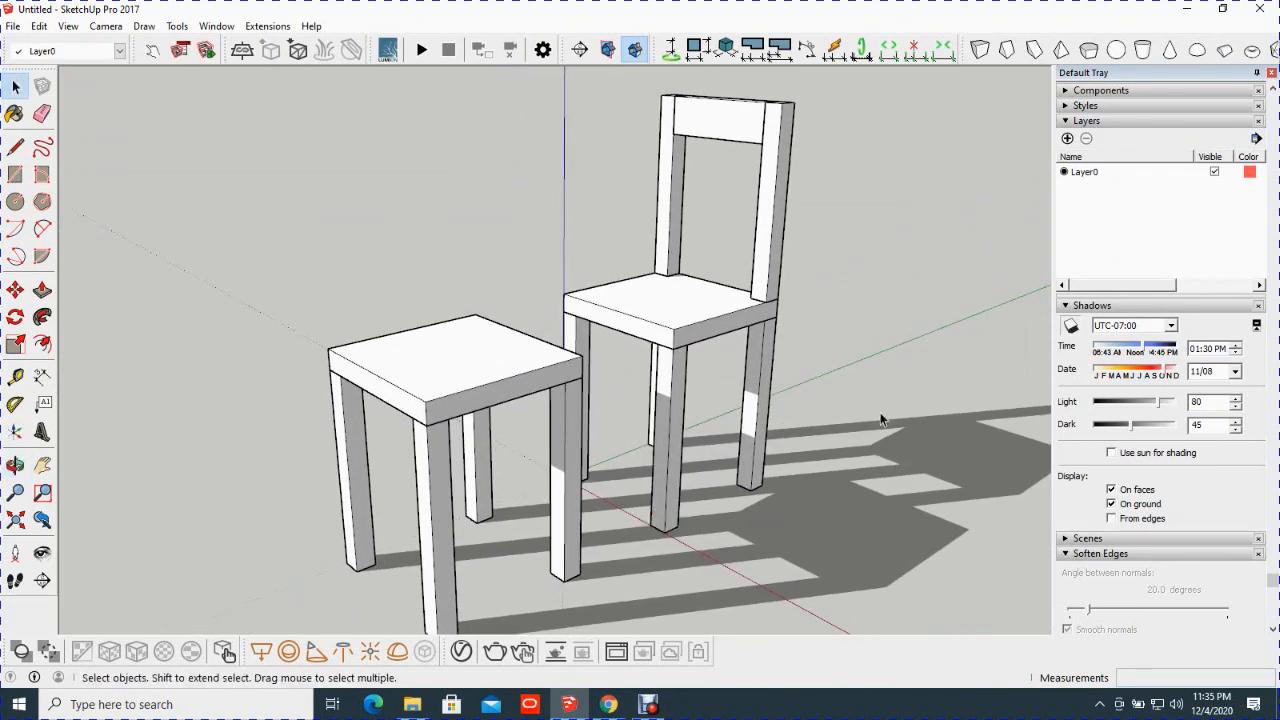